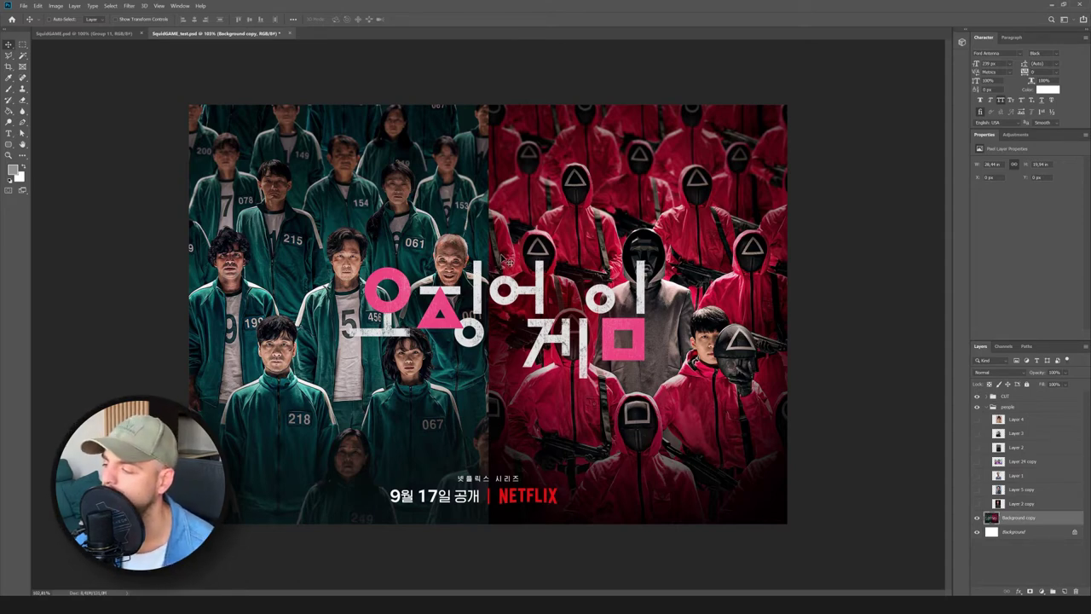
Show and select the Layer 24 copy portrait layer in the people group.
left_click(978, 462)
left_click(1021, 463)
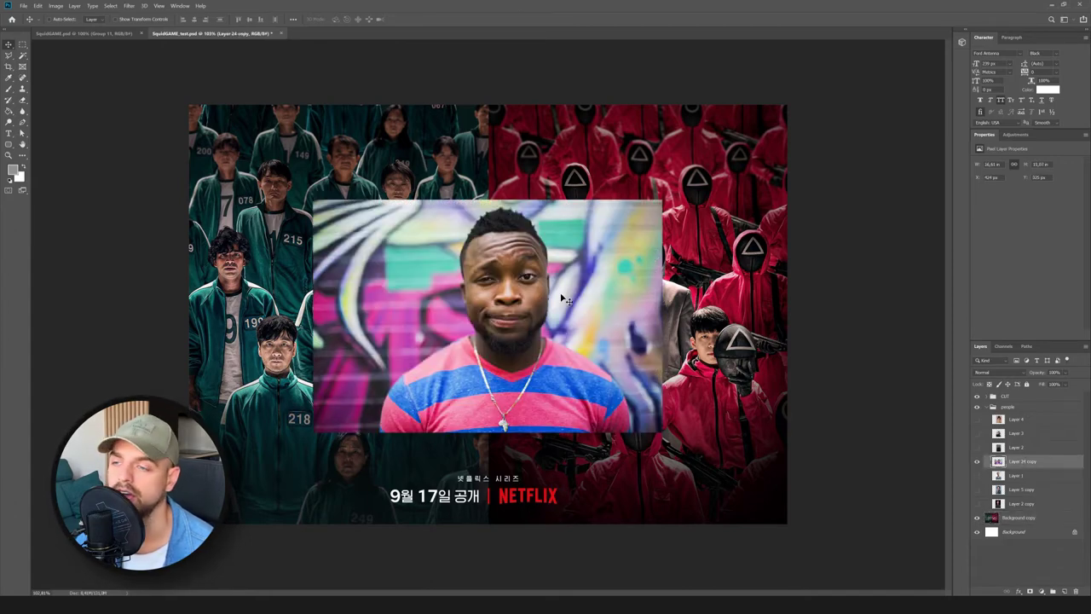
scroll(562, 299, "up", 3)
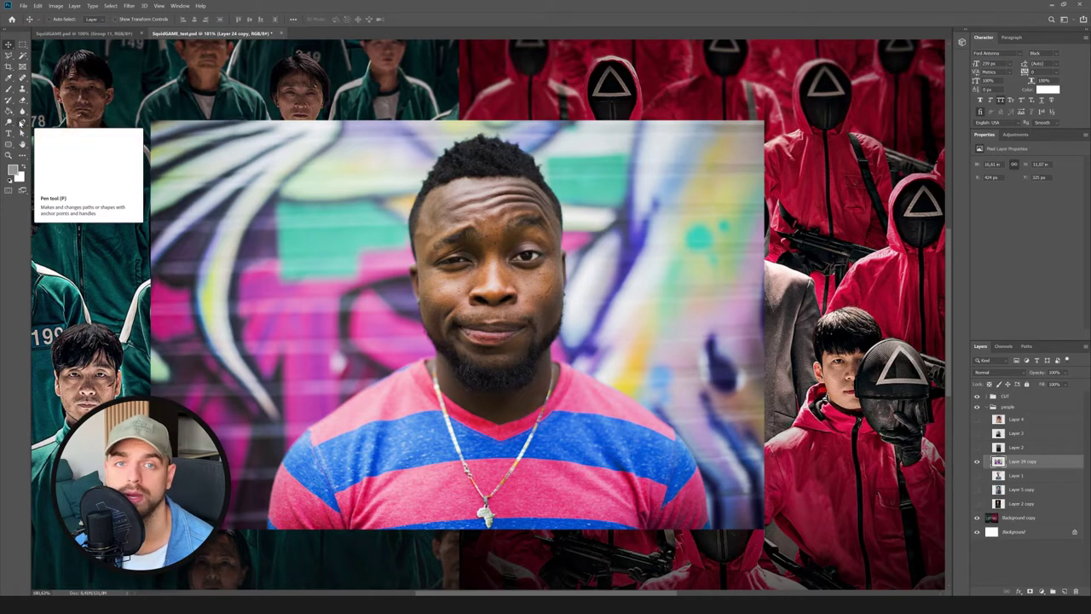
Start a Pen tool path at the shirt collar on the image's left side and trace up the neck to the jaw.
left_click(21, 123)
scroll(436, 385, "up", 2)
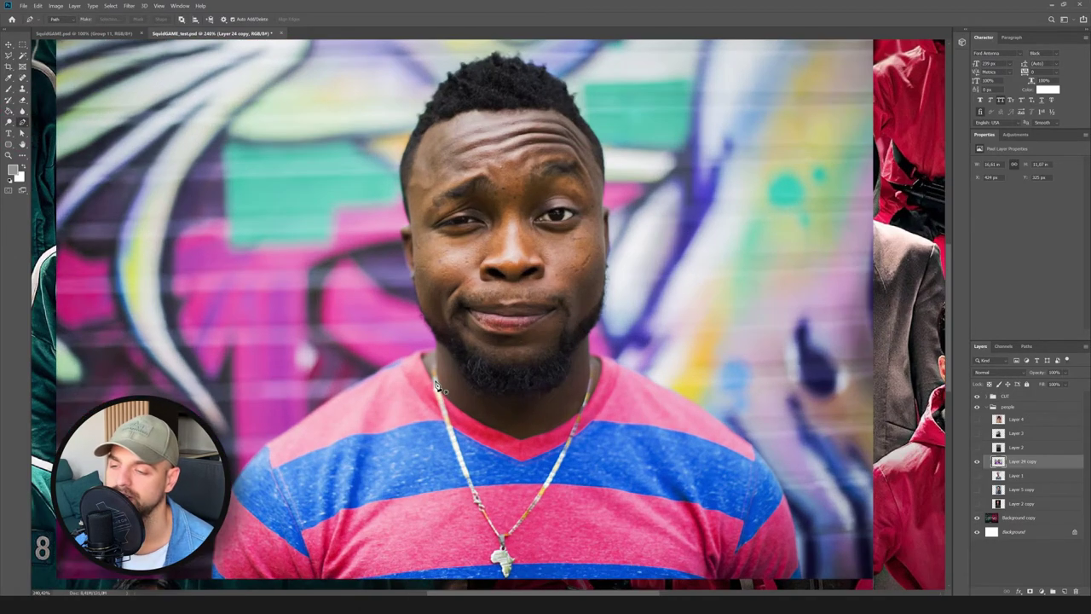
scroll(447, 381, "up", 5)
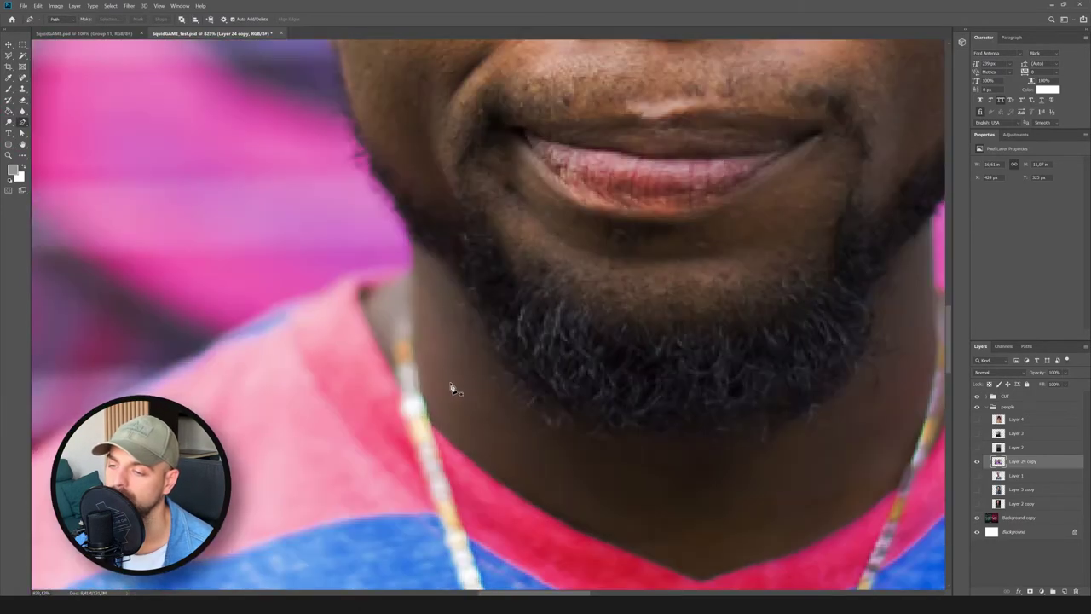
key("ctrl+0")
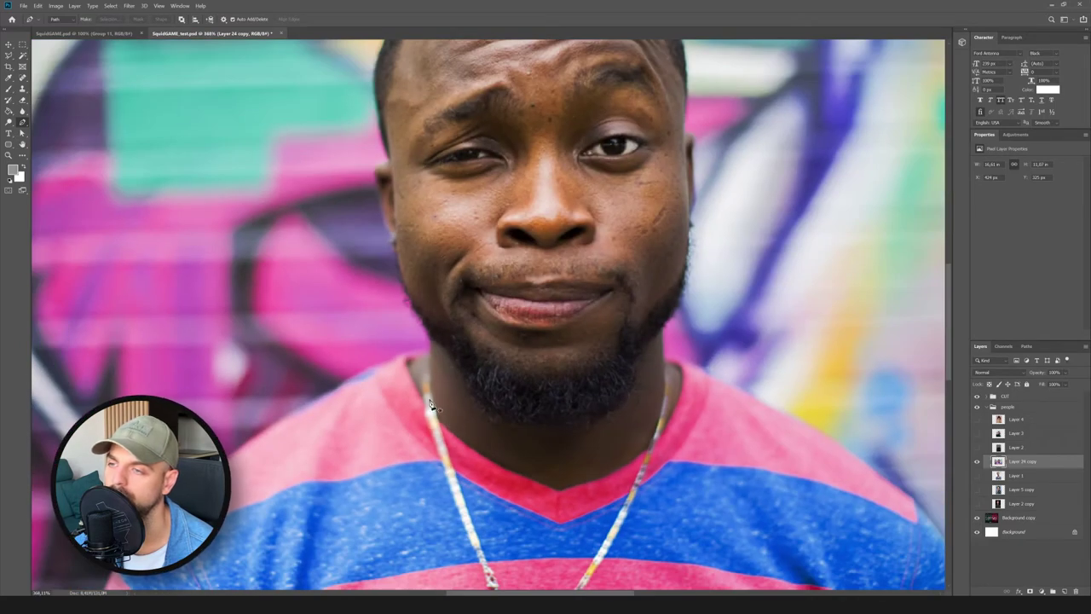
scroll(492, 332, "up", 5)
scroll(386, 169, "up", 3)
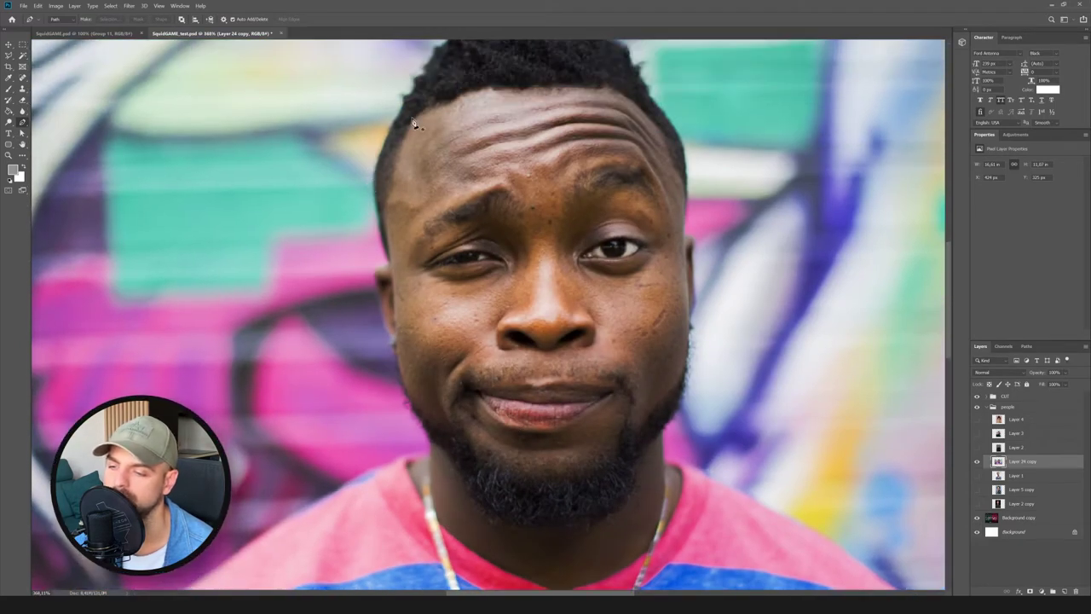
scroll(458, 498, "down", 3)
scroll(418, 443, "up", 4)
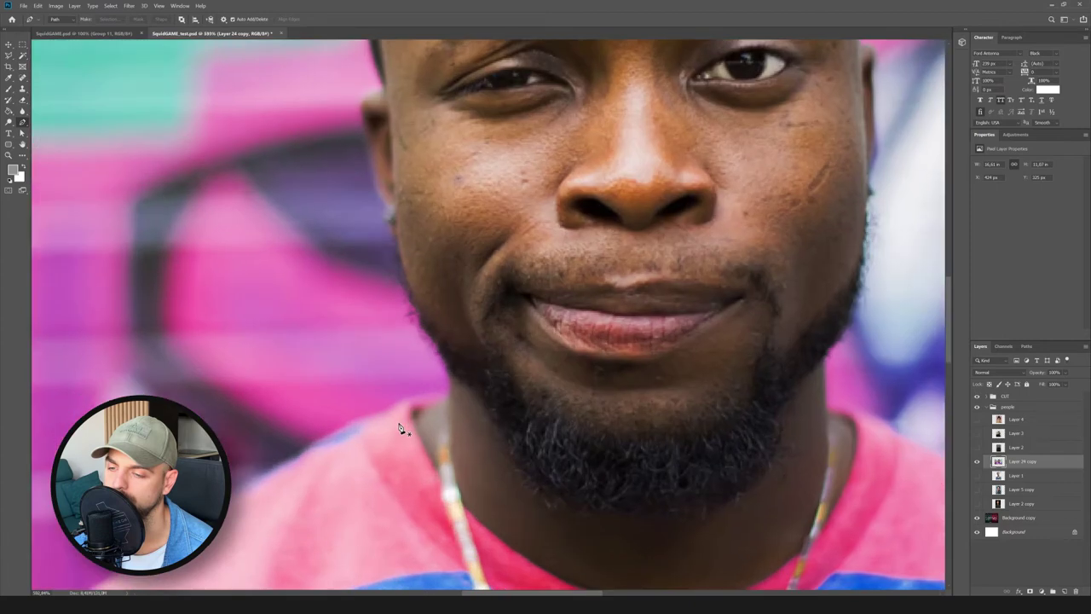
left_click(428, 449)
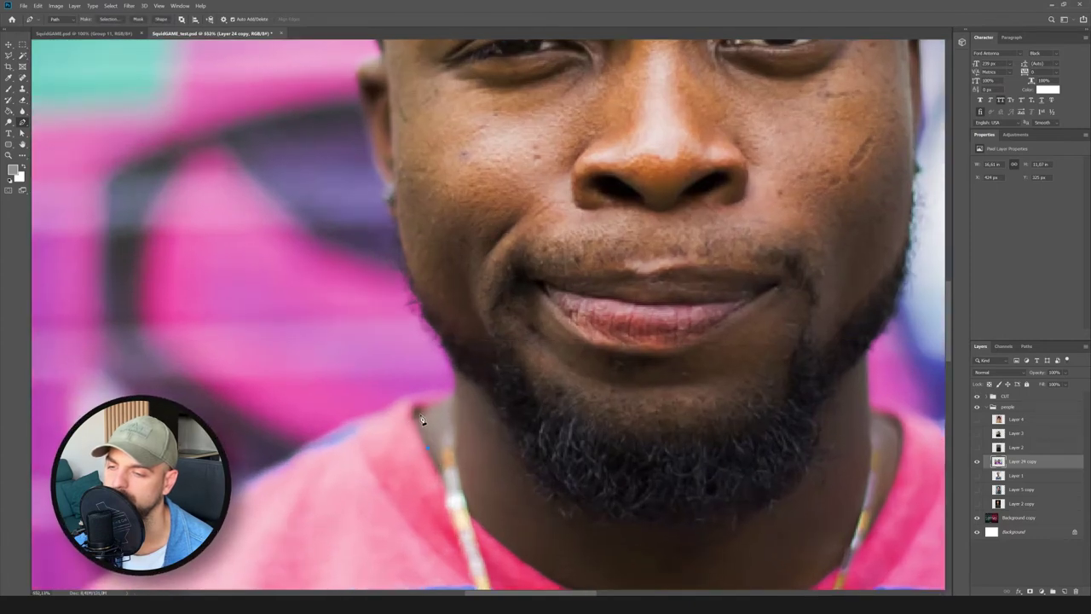
left_click(455, 397)
left_click(452, 353)
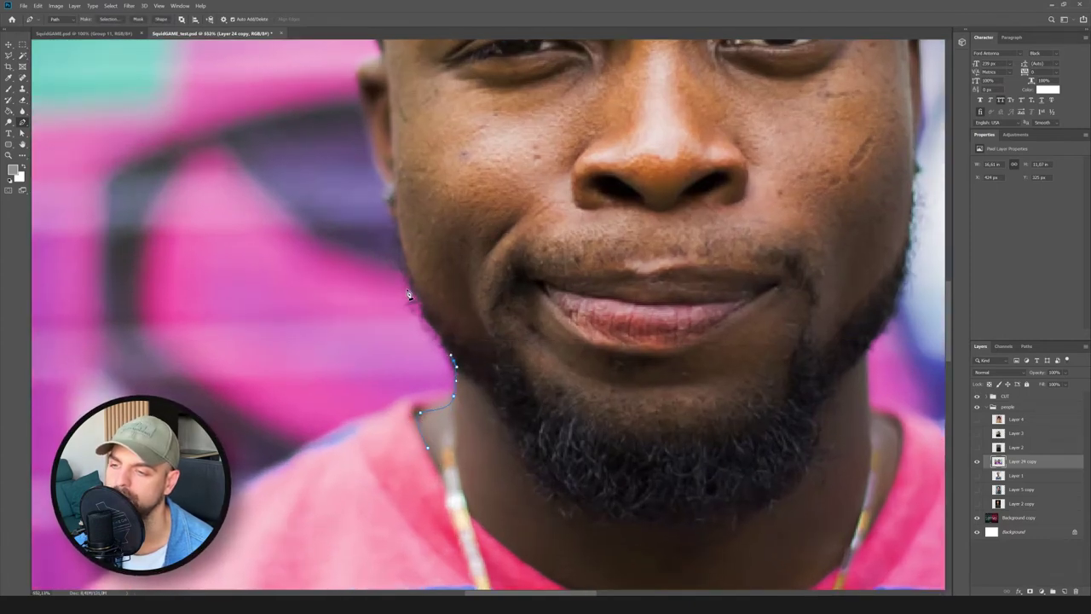
Continue the path up the cheek and around the ear on the image's left side.
scroll(399, 237, "up", 2)
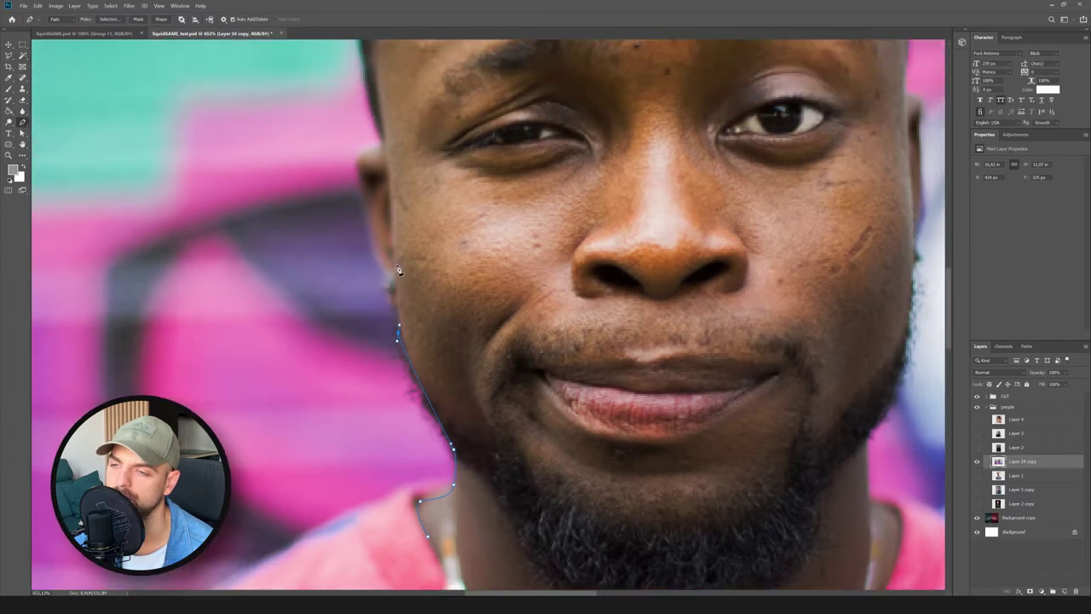
left_click(356, 161)
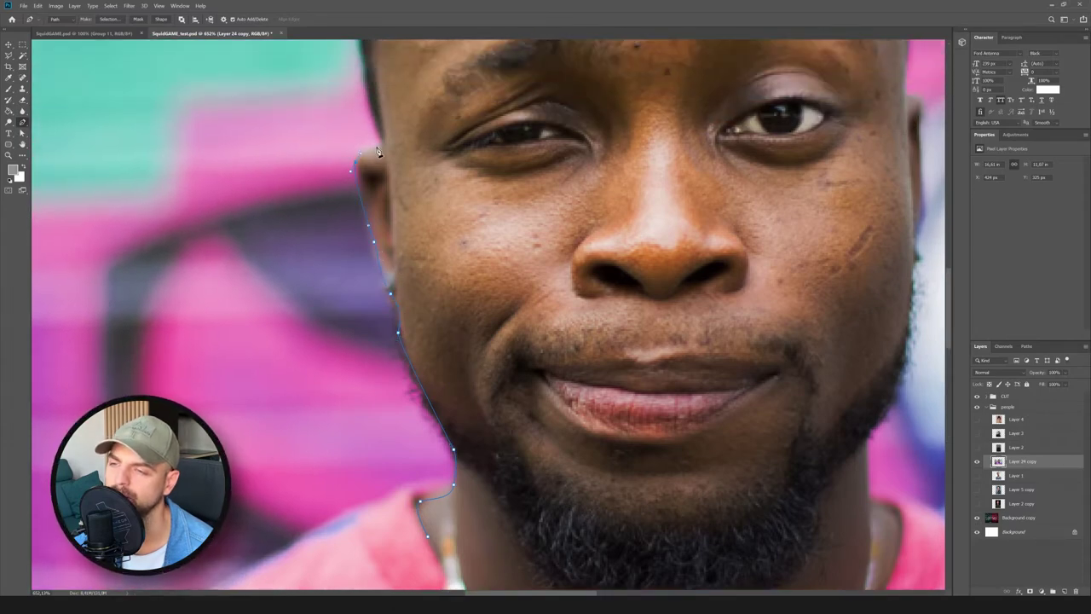
left_click(379, 144)
Extend the path from above that ear along the temple and the side of the hair.
scroll(378, 154, "up", 7)
left_click(358, 273)
left_click(375, 209)
scroll(415, 156, "up", 1)
left_click(413, 185)
left_click_drag(430, 163, 430, 154)
scroll(431, 158, "up", 1)
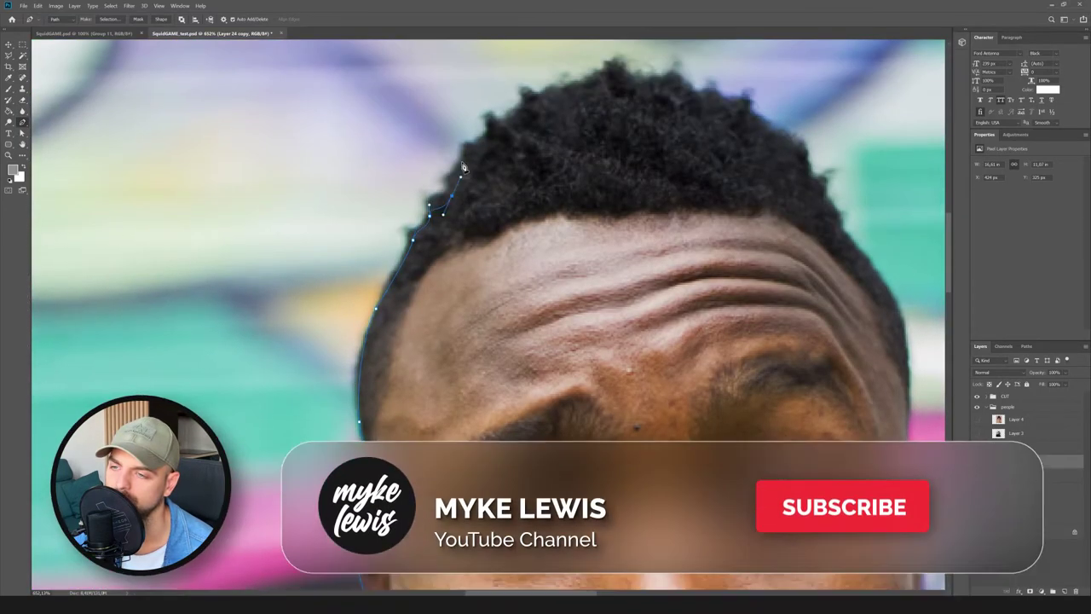
Trace the path over the crown of the hair to the opposite side of the head.
left_click(450, 184)
left_click(463, 152)
left_click(494, 127)
left_click(544, 96)
left_click_drag(569, 83, 593, 67)
left_click(611, 77)
left_click(670, 79)
left_click(724, 104)
left_click(794, 147)
left_click(816, 179)
Continue the path down the hair and temple on the image's right side to the top of the ear.
scroll(672, 244, "down", 2)
scroll(886, 332, "up", 4)
left_click(643, 135)
left_click_drag(687, 203, 699, 240)
scroll(715, 315, "down", 3)
left_click(699, 282)
left_click_drag(704, 291, 721, 288)
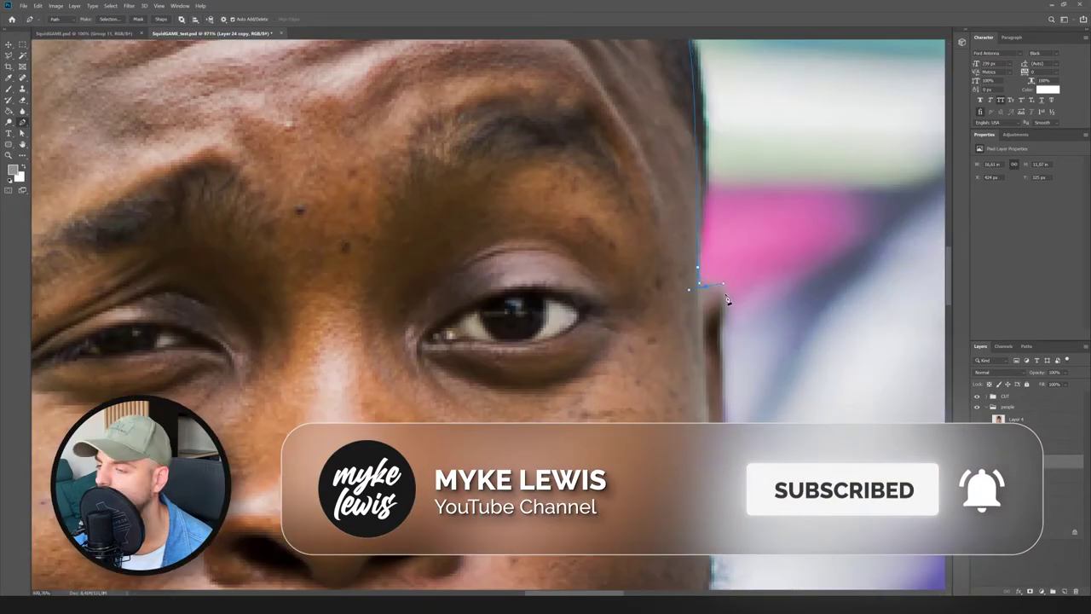
Trace the path down the outer edge of the ear and along the cheek on the image's right side.
scroll(733, 315, "up", 4)
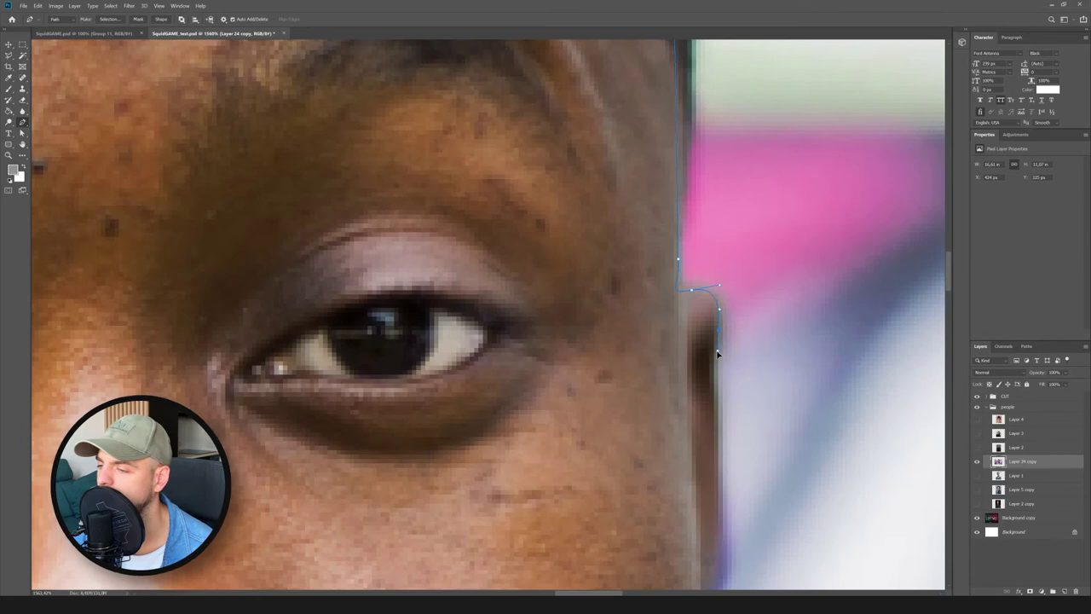
scroll(717, 353, "down", 1)
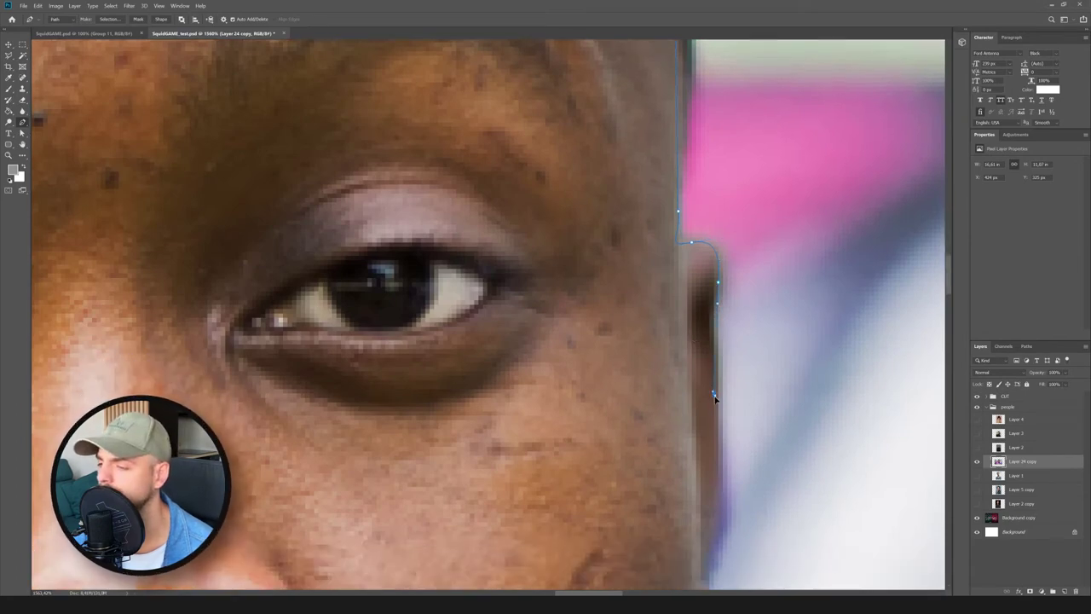
scroll(715, 397, "down", 3)
scroll(699, 400, "down", 3)
scroll(657, 188, "up", 3)
Trace the path across the base of the neck above the neckline and close it at the starting point.
left_click_drag(654, 182, 654, 217)
left_click_drag(629, 289, 616, 311)
left_click_drag(562, 341, 528, 356)
left_click_drag(450, 365, 398, 356)
left_click_drag(321, 310, 291, 289)
left_click_drag(227, 230, 219, 218)
left_click(197, 191)
scroll(375, 240, "down", 10)
scroll(466, 267, "up", 5)
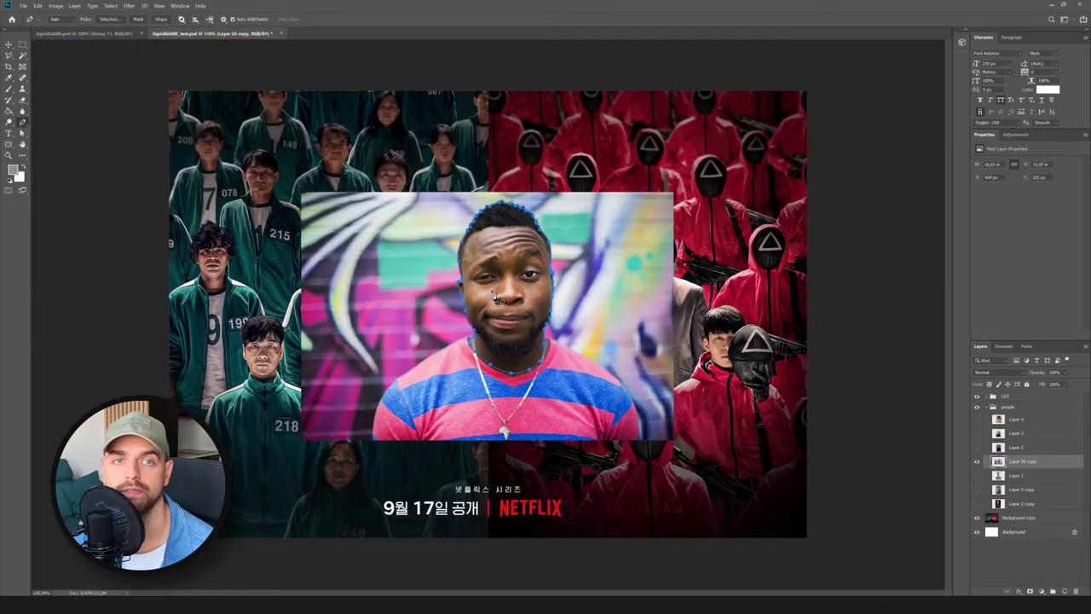
Convert the head path to a selection and add a layer mask from it to the portrait layer.
scroll(493, 294, "up", 3)
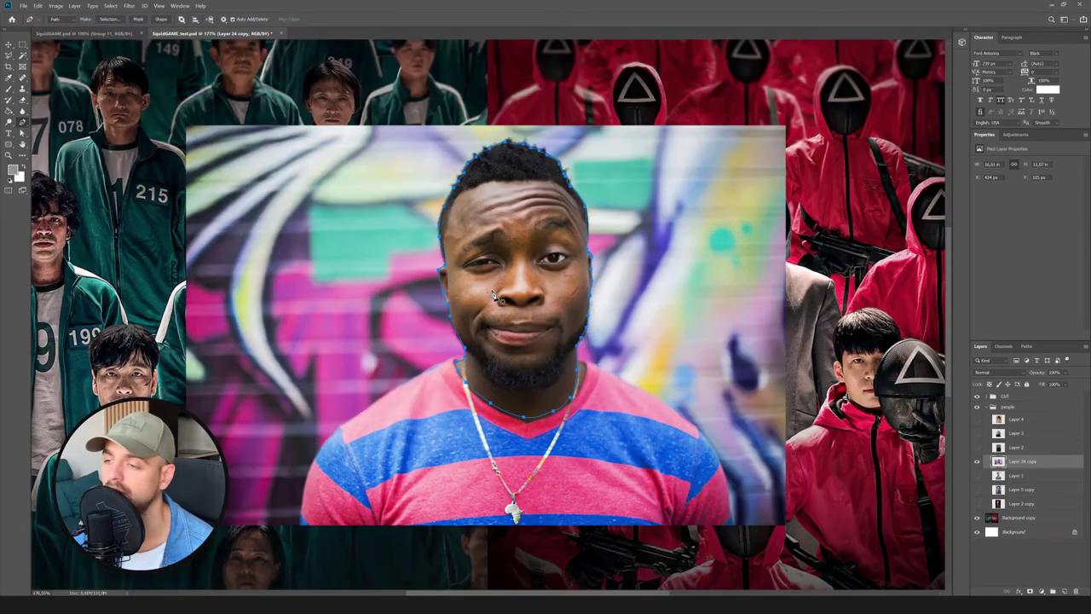
right_click(525, 247)
left_click(562, 280)
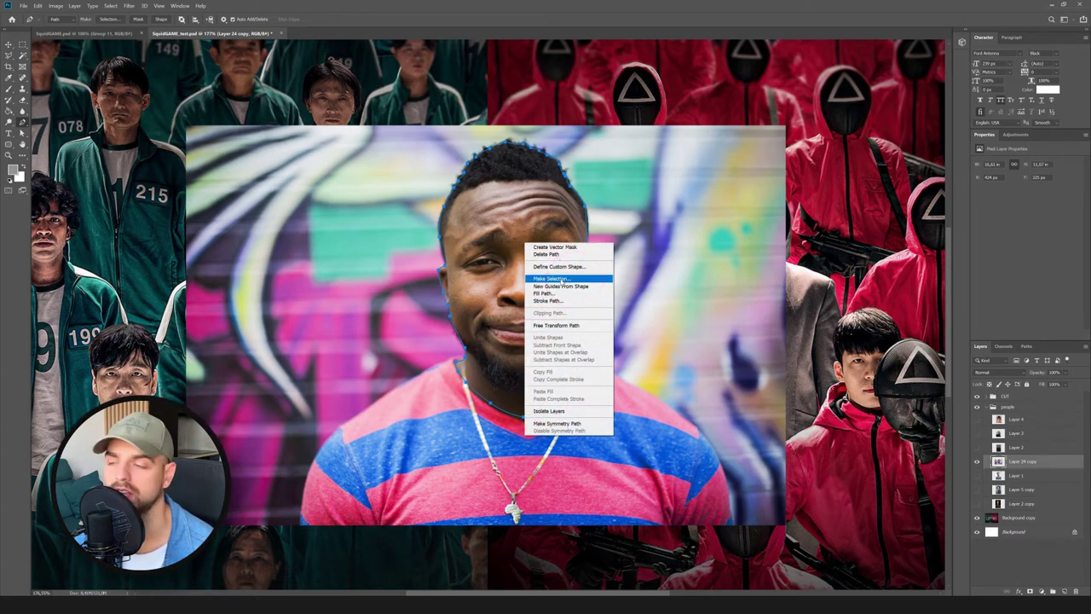
left_click(656, 207)
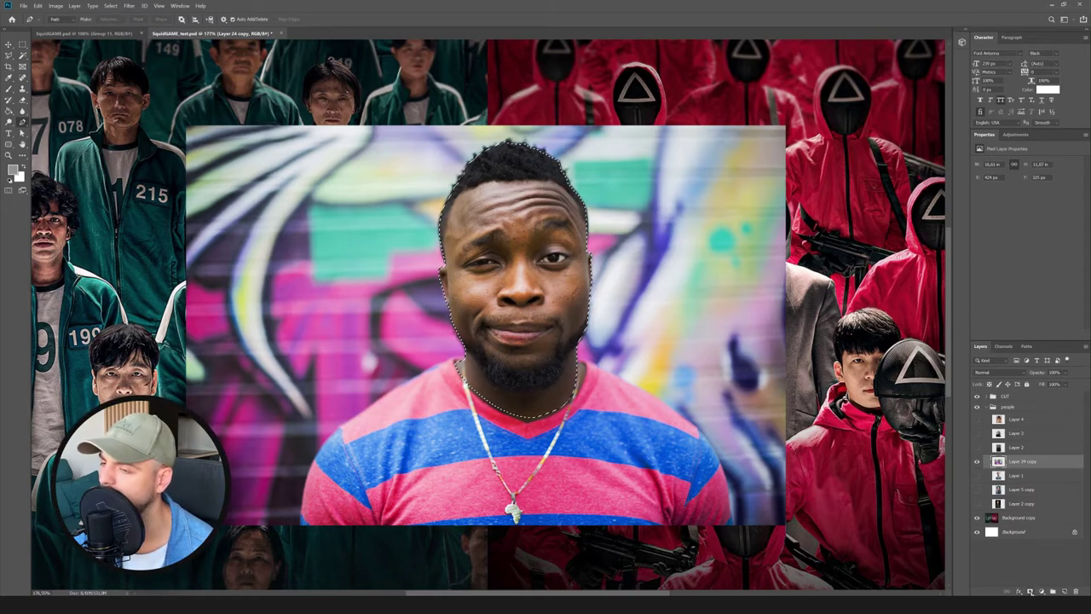
left_click(1030, 591)
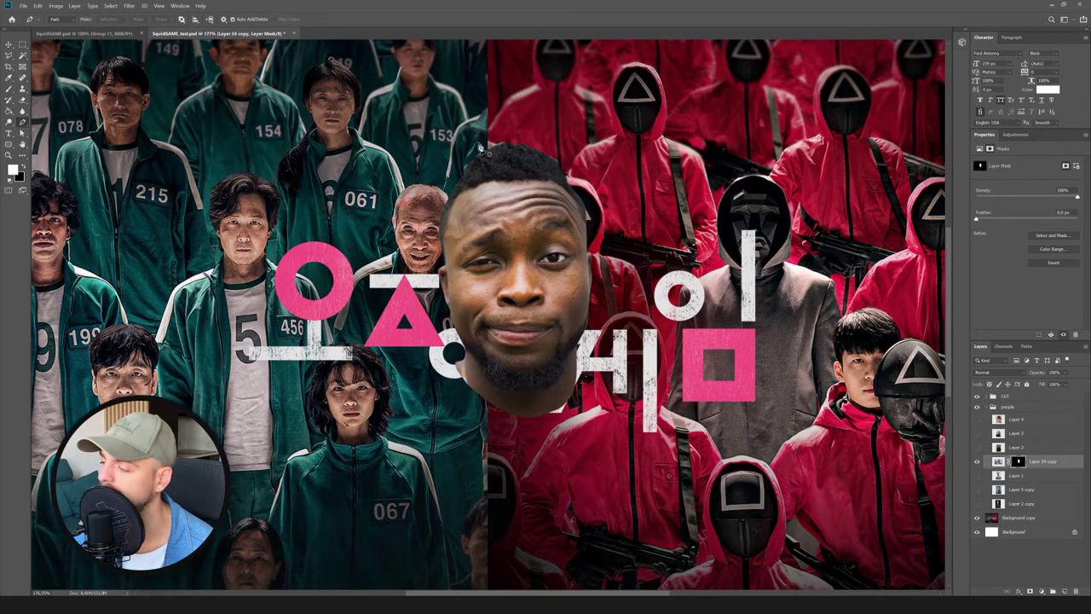
Create a new layer directly below the portrait and fill it with the gray foreground color.
left_click(1032, 476)
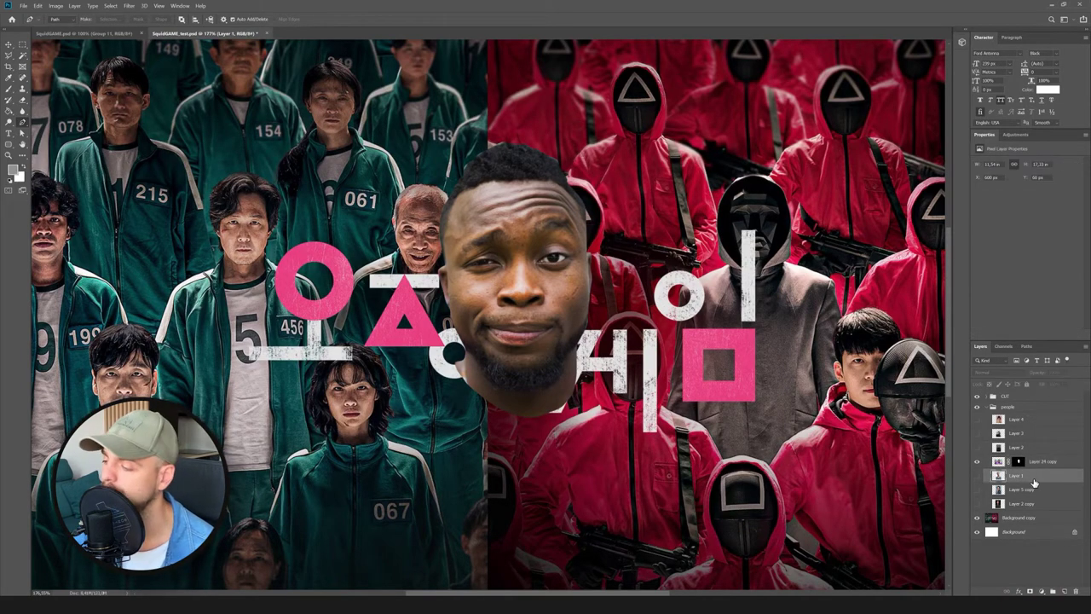
left_click(1063, 591)
left_click(9, 111)
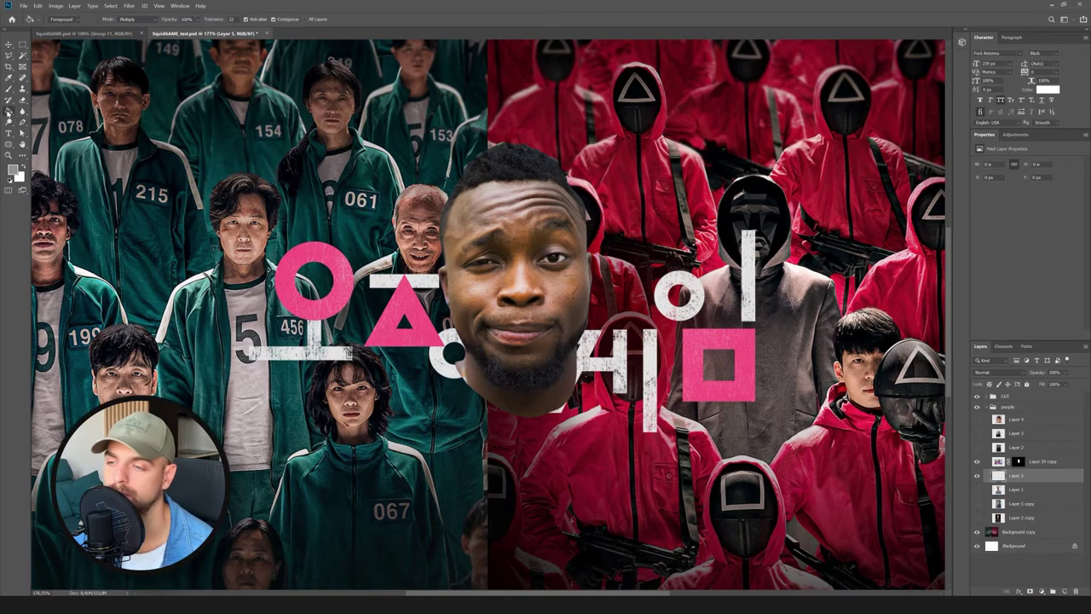
left_click(353, 297)
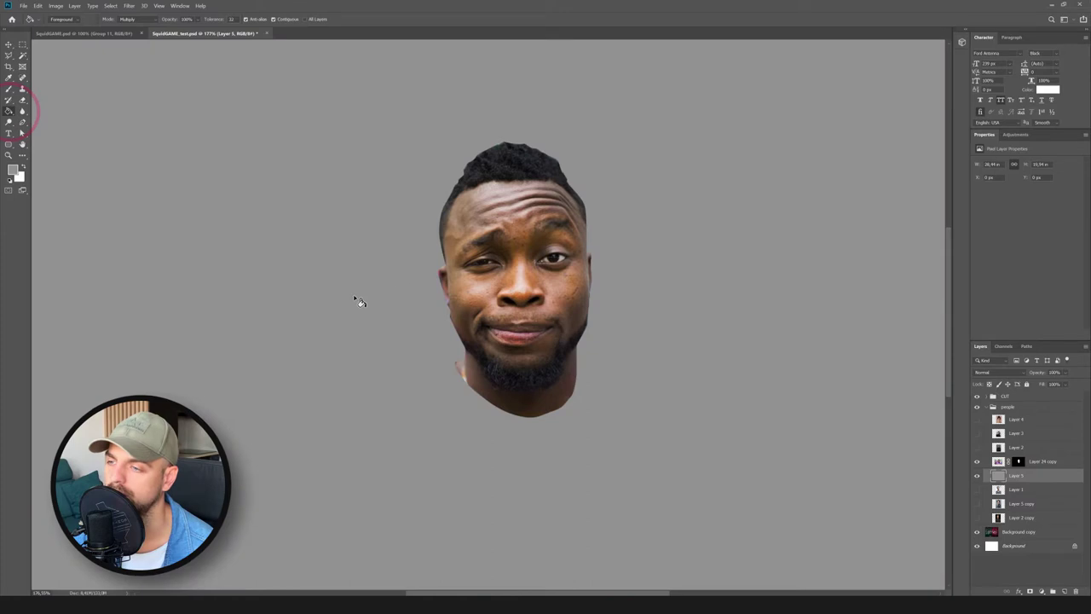
Select the portrait layer and choose a leaf-textured brush from the Abandoned_City set for the Brush tool.
left_click(9, 45)
scroll(500, 161, "up", 3)
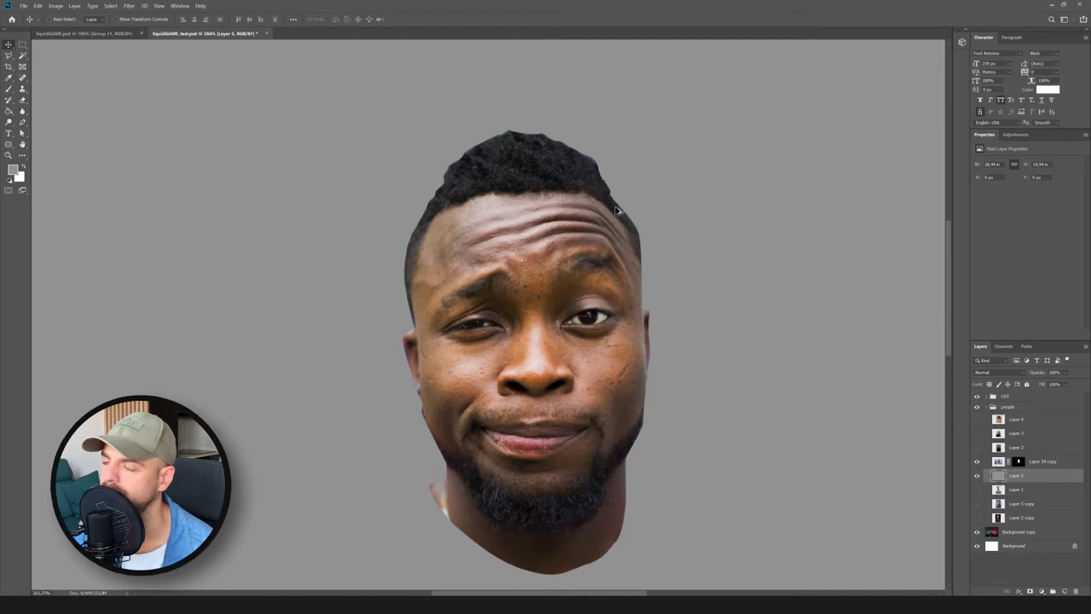
scroll(626, 211, "up", 1)
scroll(439, 194, "up", 2)
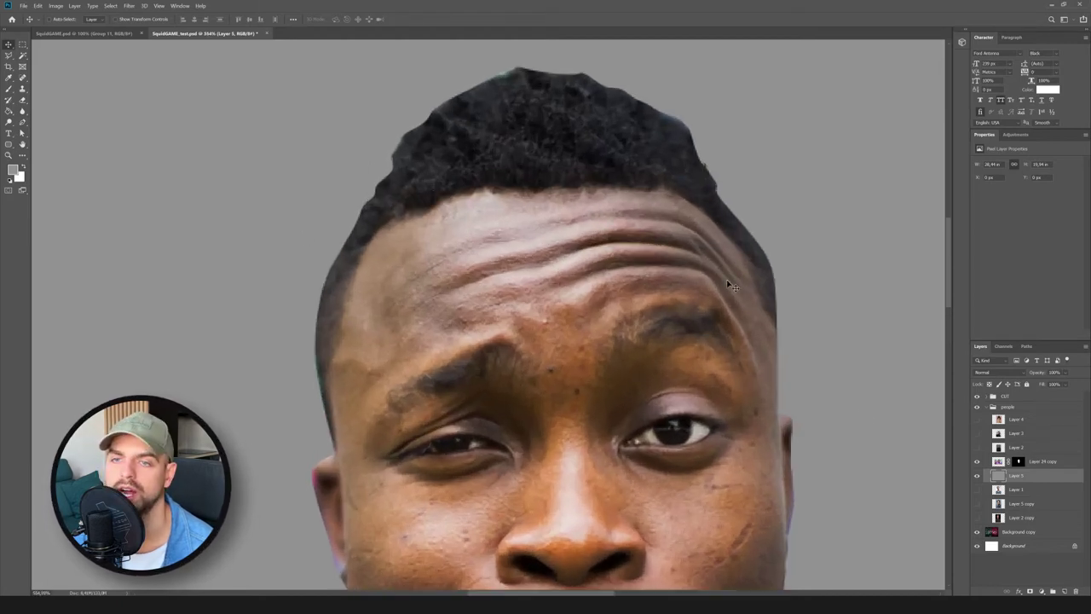
left_click(1055, 462)
left_click(11, 88)
left_click(56, 23)
scroll(224, 236, "down", 5)
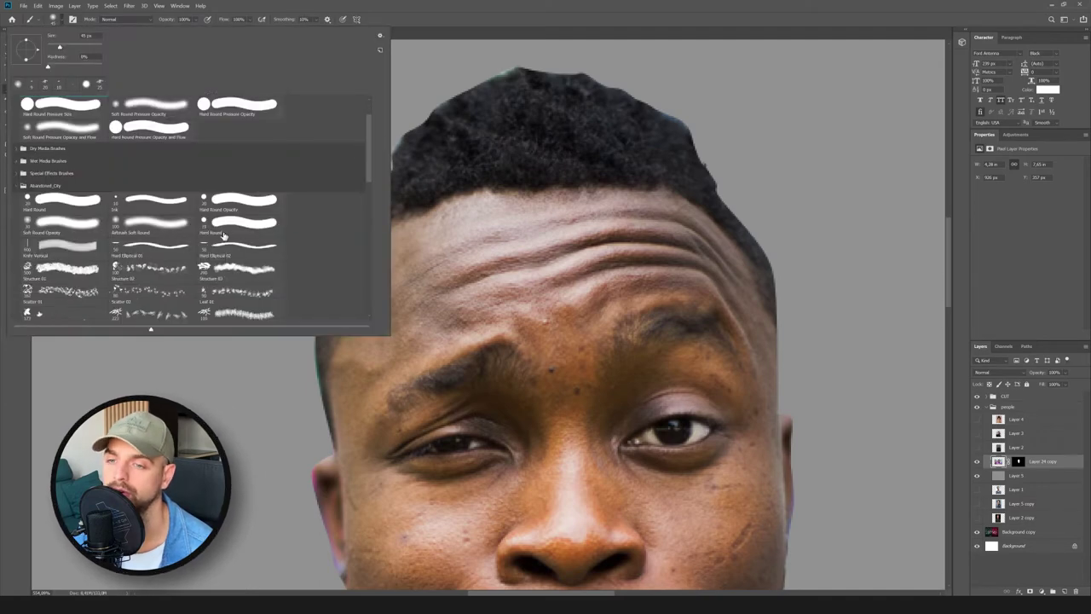
scroll(224, 236, "down", 6)
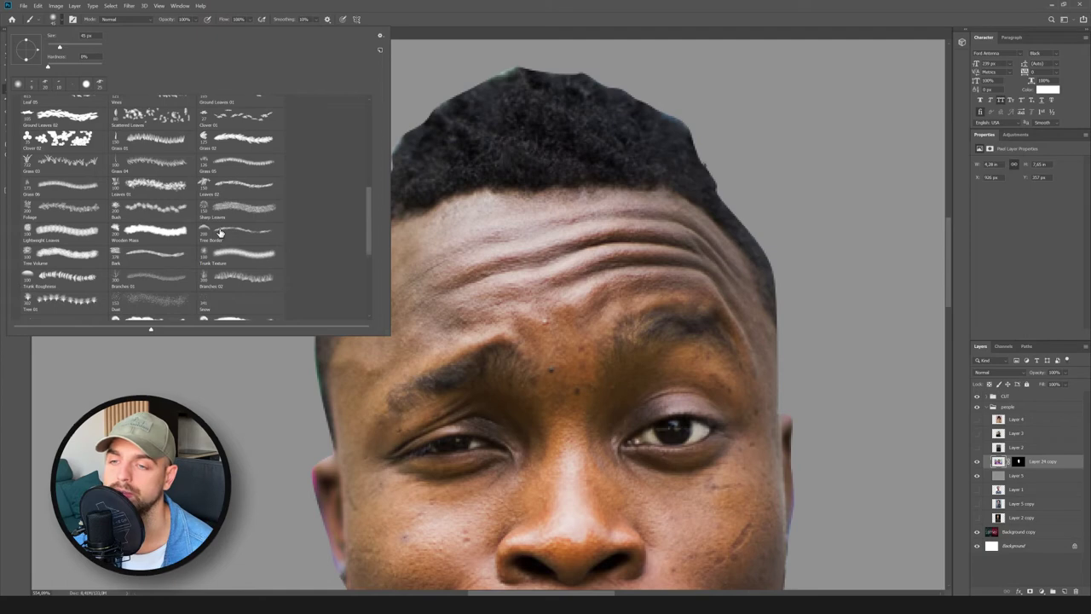
scroll(236, 226, "up", 2)
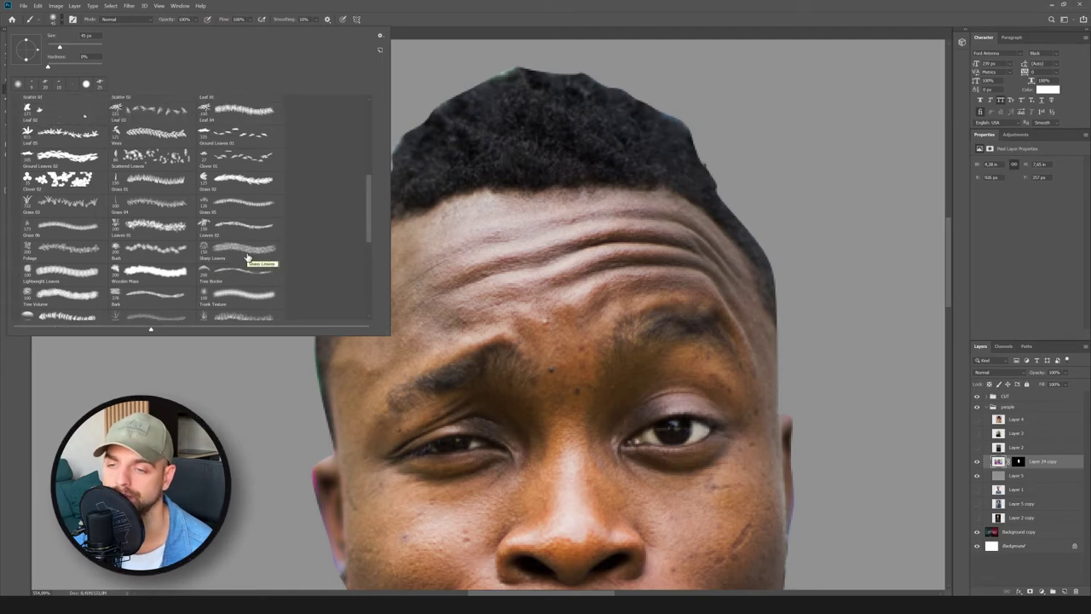
scroll(247, 217, "down", 3)
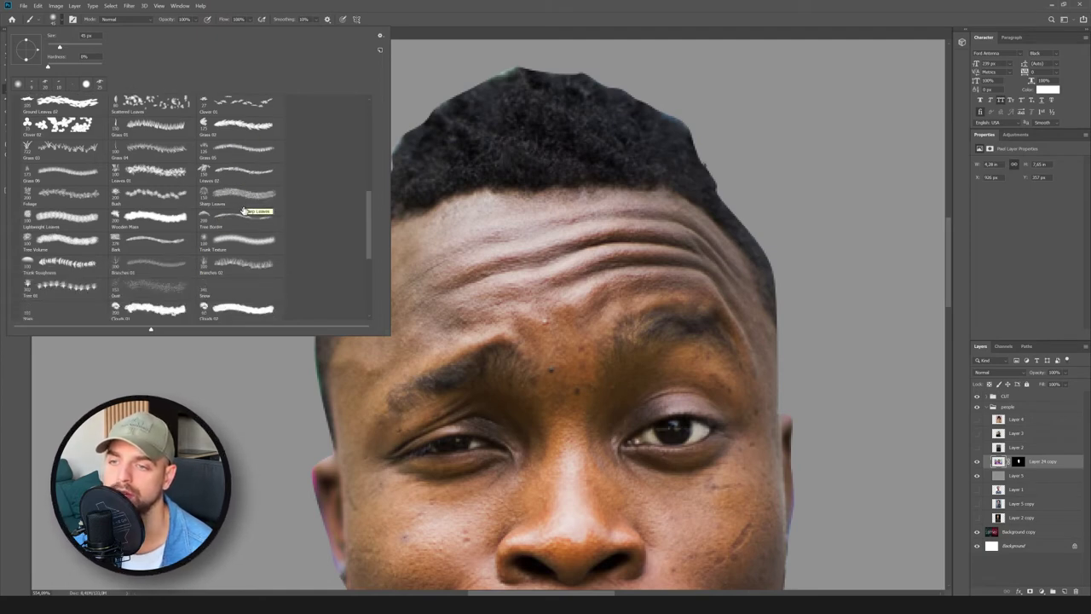
scroll(250, 220, "up", 3)
left_click(247, 225)
left_click(519, 4)
Set the foreground color to black (000000).
scroll(372, 231, "up", 4)
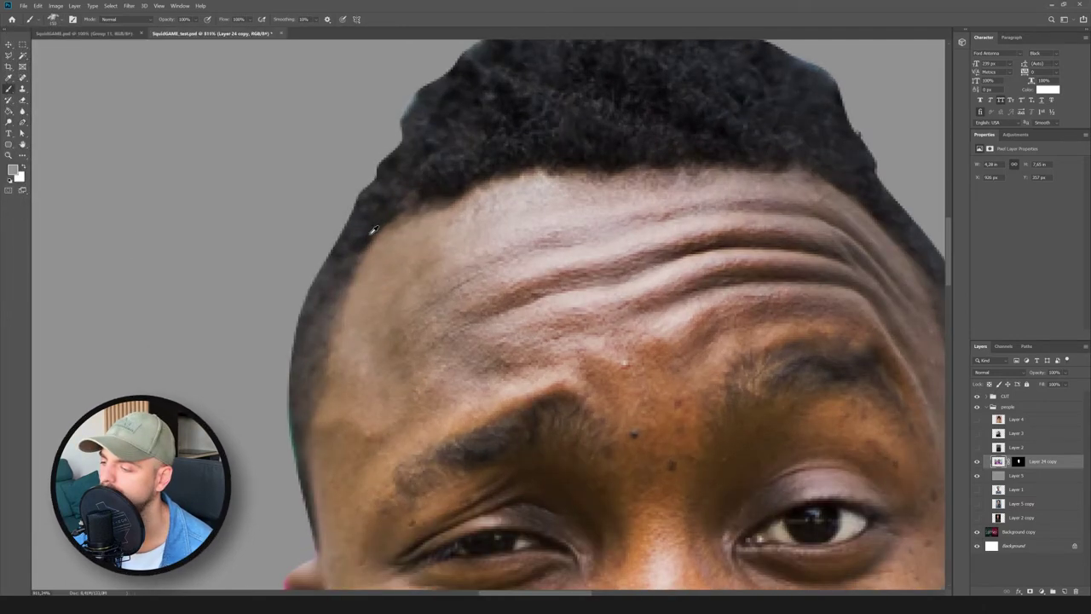
left_click(14, 170)
type("000000")
left_click(1011, 362)
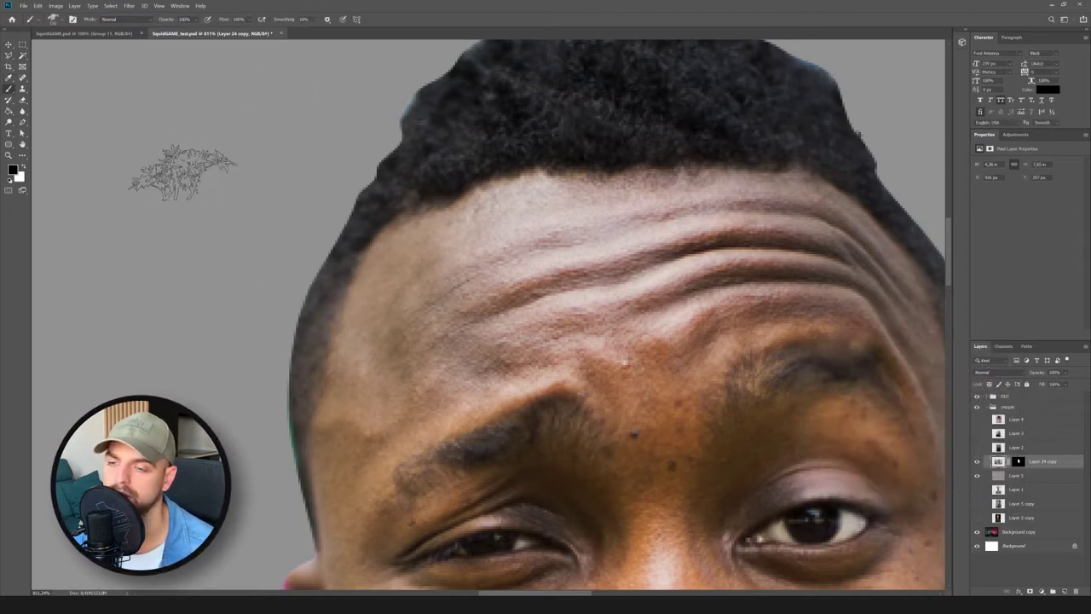
Select the portrait's layer mask and paint black along the hair edge by the temple on the ear side to roughen the cutout.
left_click(1018, 463)
key("x")
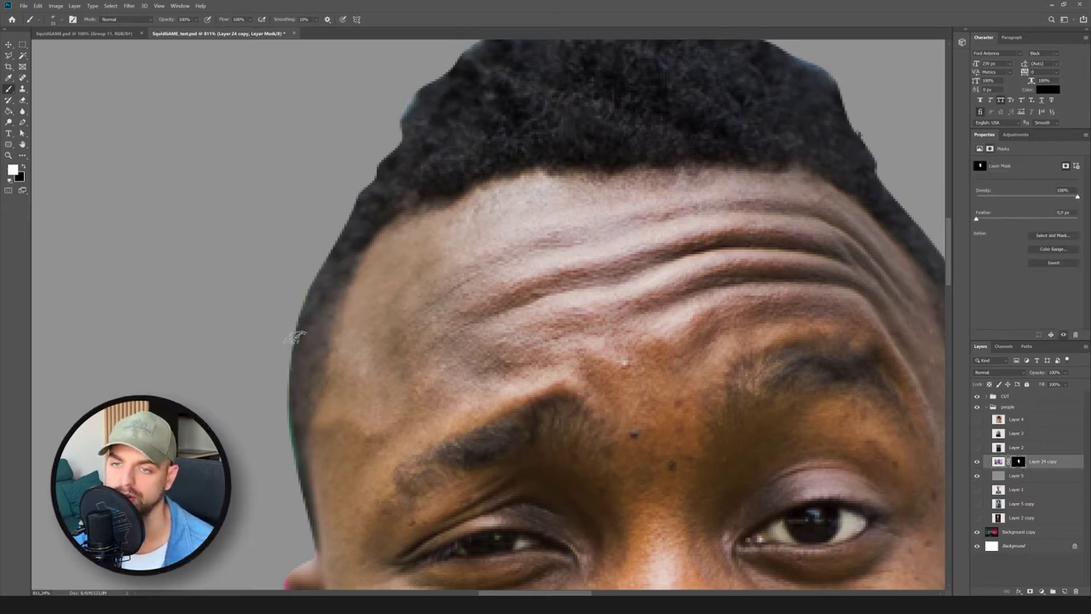
key("x")
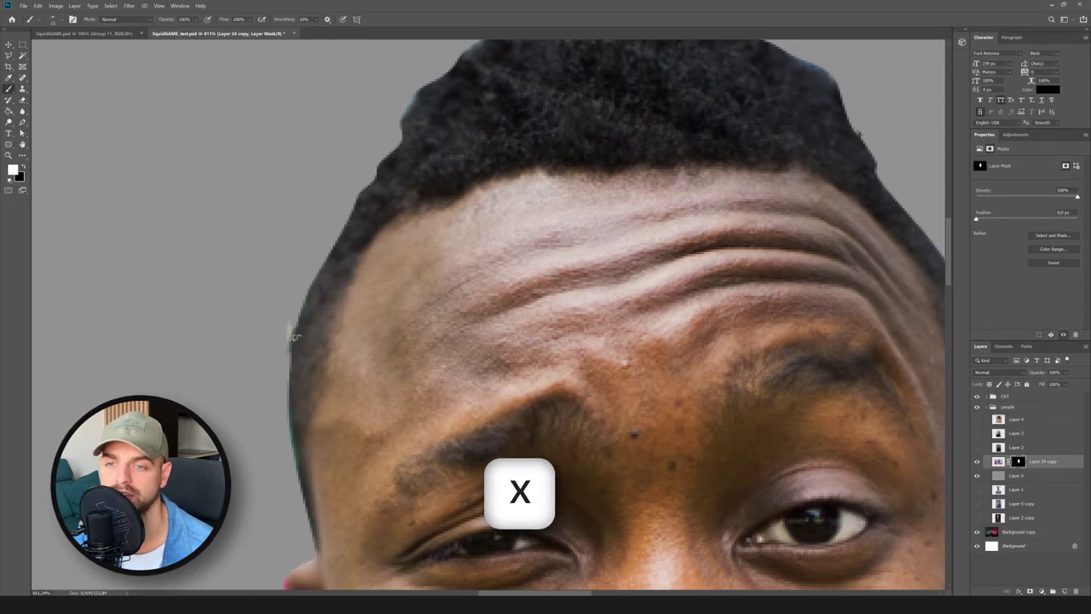
left_click(21, 169)
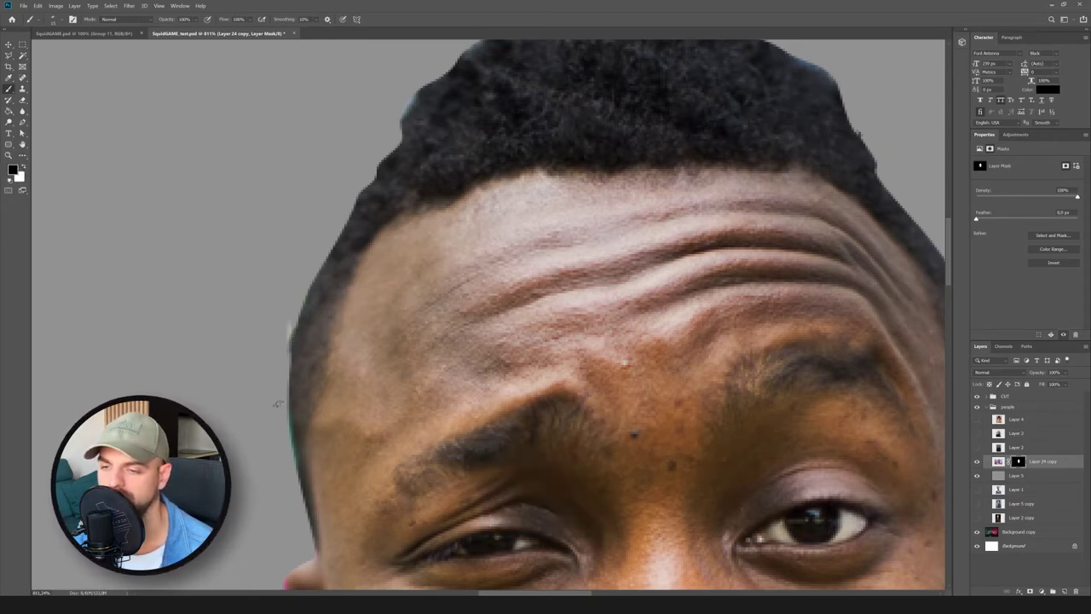
left_click_drag(284, 341, 291, 358)
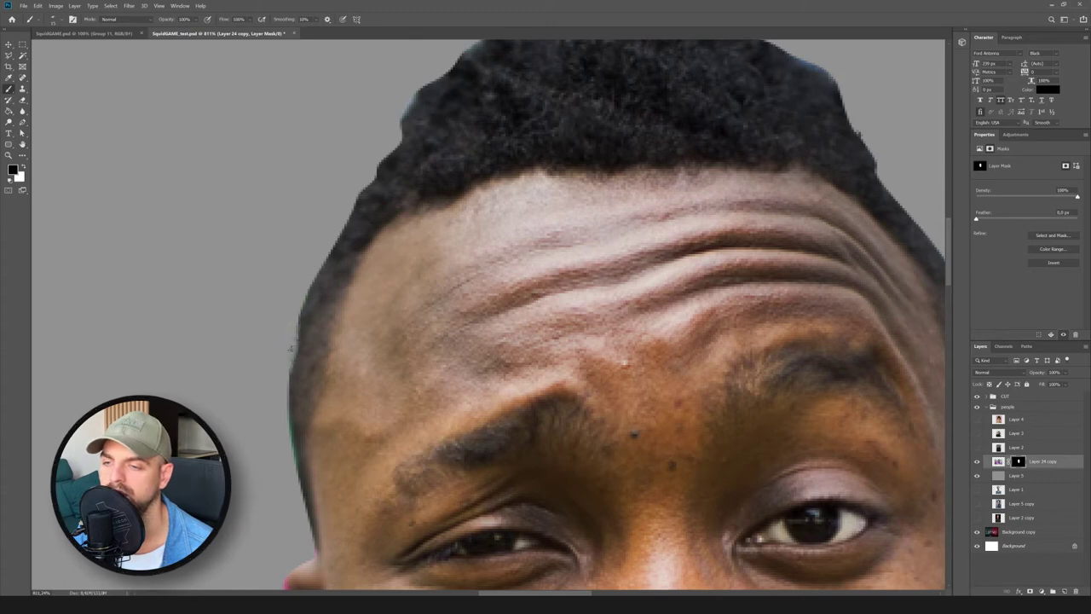
left_click_drag(308, 294, 295, 328)
left_click_drag(307, 290, 338, 242)
Paint black on the mask along the crown and the opposite side of the hair to give the outline a natural texture.
scroll(388, 171, "up", 3)
mouse_move(561, 124)
left_mouse_down()
mouse_move(682, 117)
mouse_move(805, 166)
mouse_move(893, 280)
left_mouse_up()
scroll(886, 281, "down", 2)
scroll(767, 255, "right", 6)
scroll(682, 243, "up", 3)
mouse_move(588, 203)
left_mouse_down()
mouse_move(667, 295)
mouse_move(705, 415)
left_mouse_up()
Paint black on the mask along the beard and jaw edge to trim the hard outline.
scroll(701, 409, "down", 6)
scroll(713, 456, "up", 3)
scroll(680, 426, "up", 6)
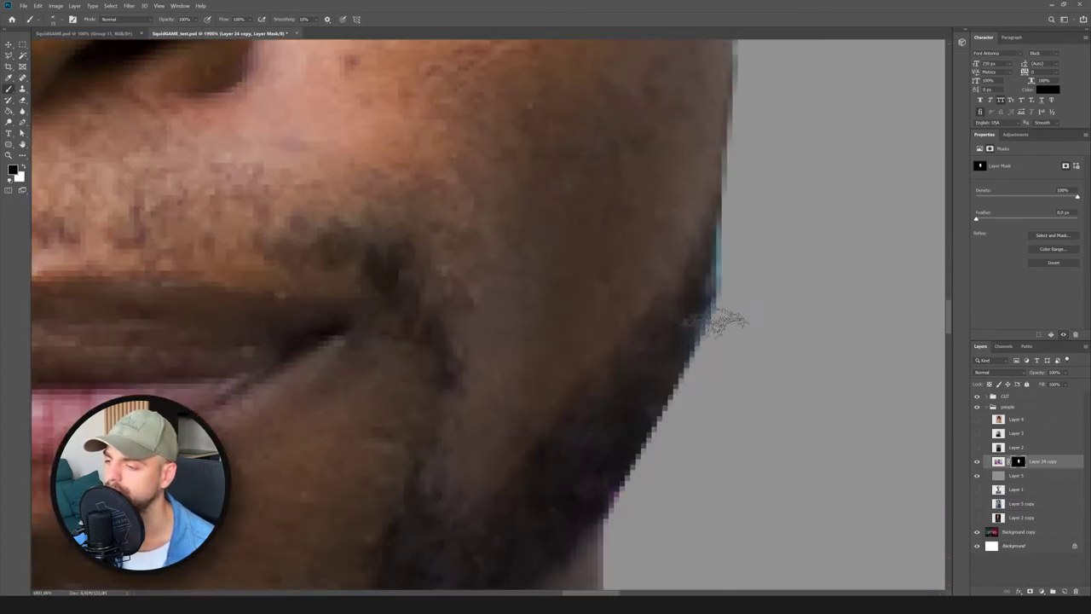
mouse_move(714, 319)
left_mouse_down()
mouse_move(672, 388)
mouse_move(618, 506)
mouse_move(750, 315)
mouse_move(688, 341)
mouse_move(663, 430)
mouse_move(651, 455)
left_mouse_up()
scroll(708, 404, "down", 8)
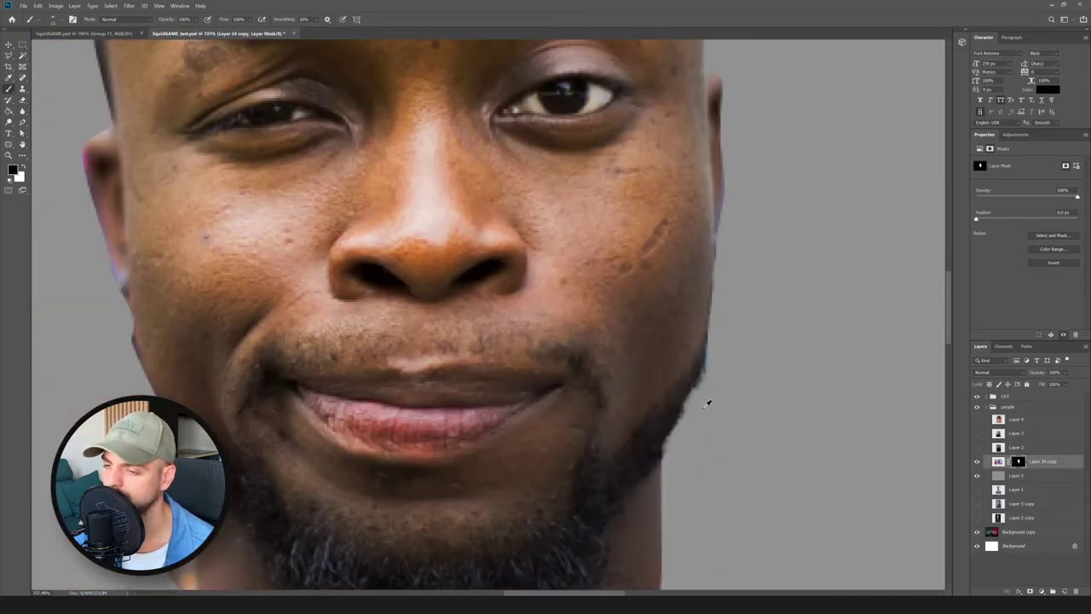
scroll(496, 399, "up", 3)
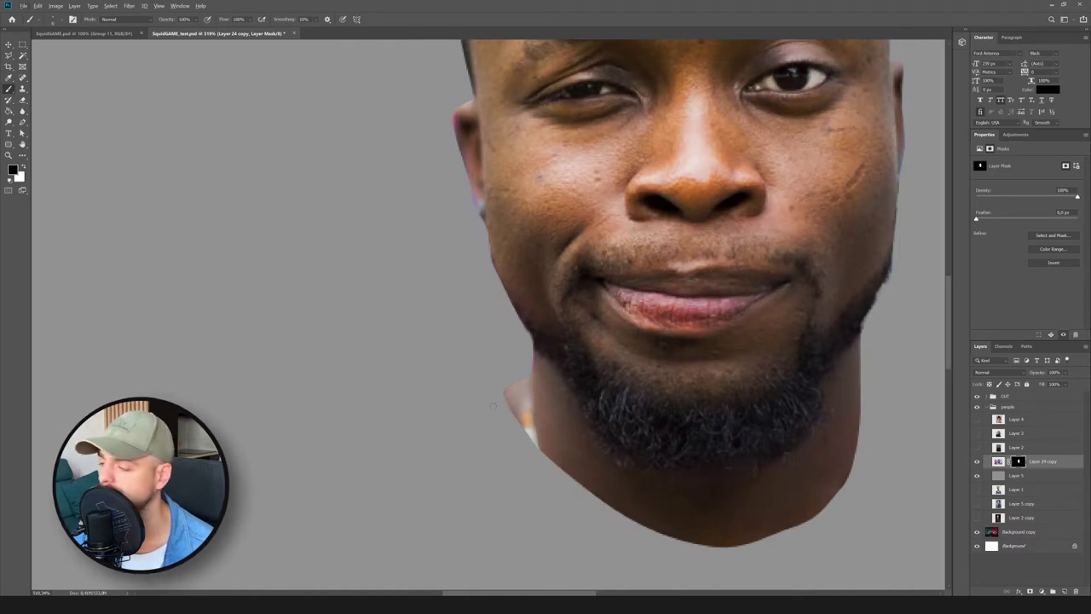
scroll(563, 420, "down", 4)
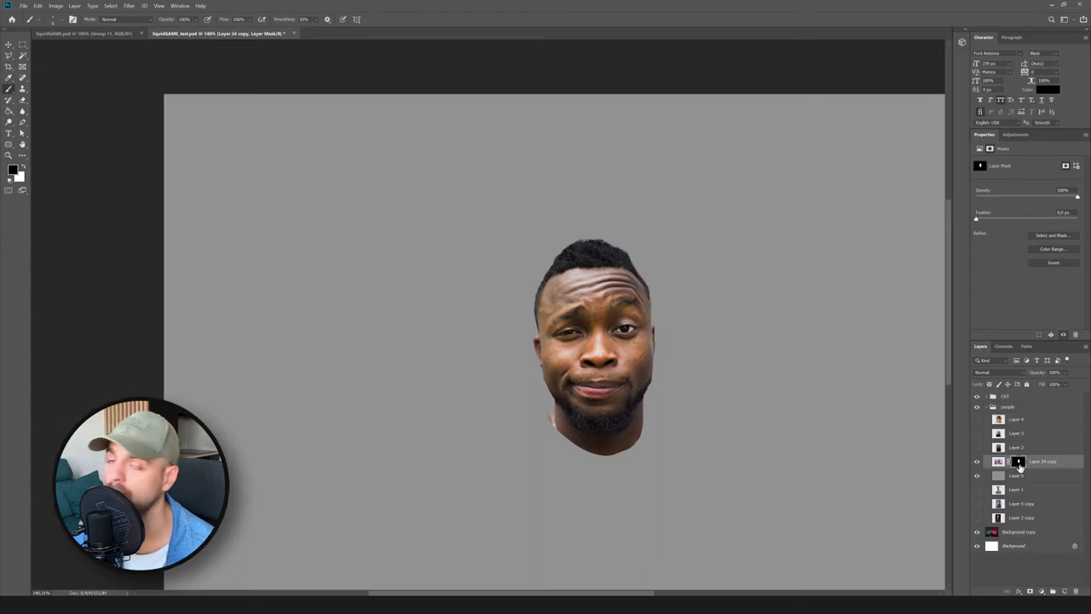
Apply the layer mask to the head layer and hide the gray Layer 5 beneath it.
right_click(1018, 463)
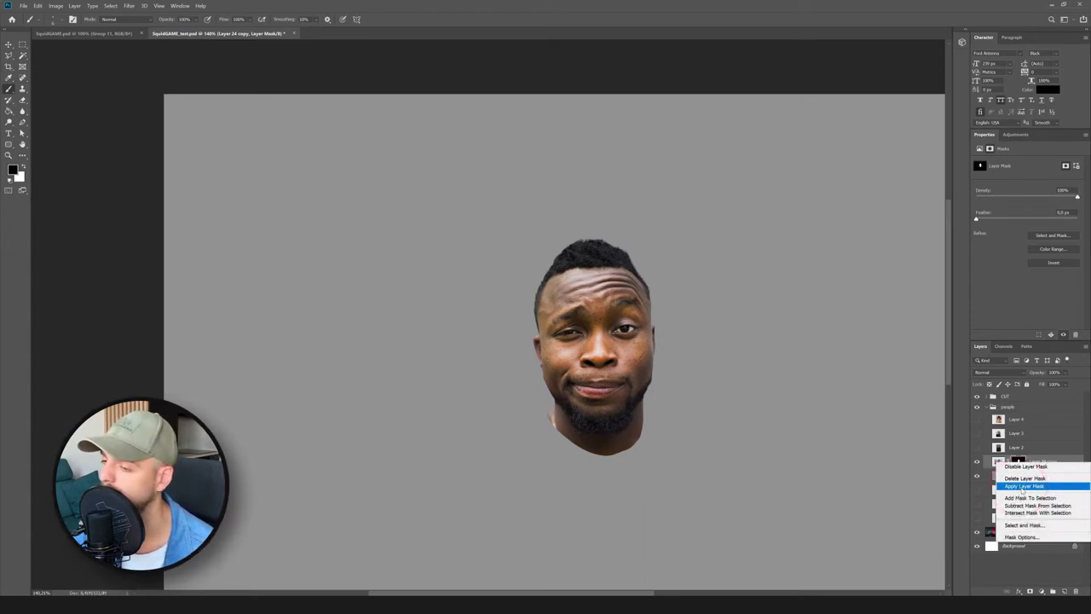
left_click(1024, 486)
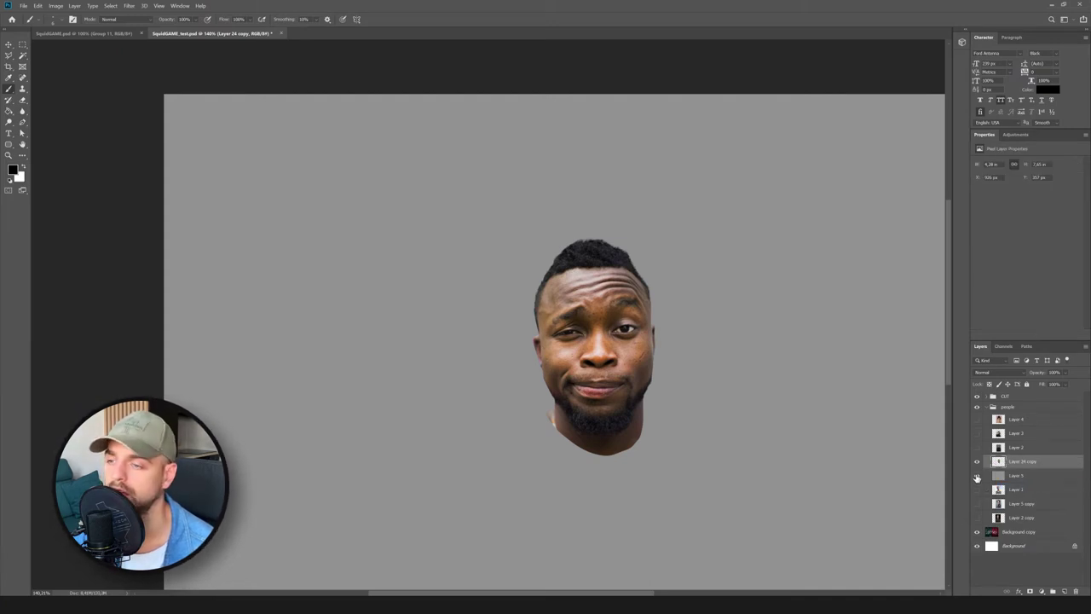
left_click(976, 478)
Move the cut-out head across the poster onto the green-tracksuit player 199 with the Move tool.
scroll(682, 479, "down", 2)
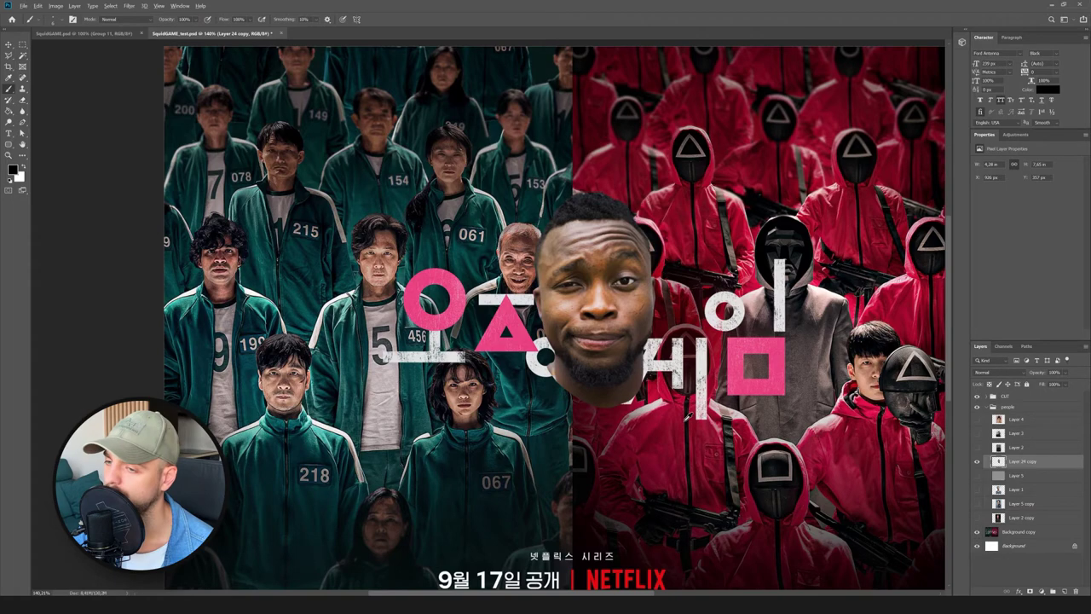
scroll(688, 416, "down", 5)
scroll(234, 231, "up", 4)
left_click(7, 45)
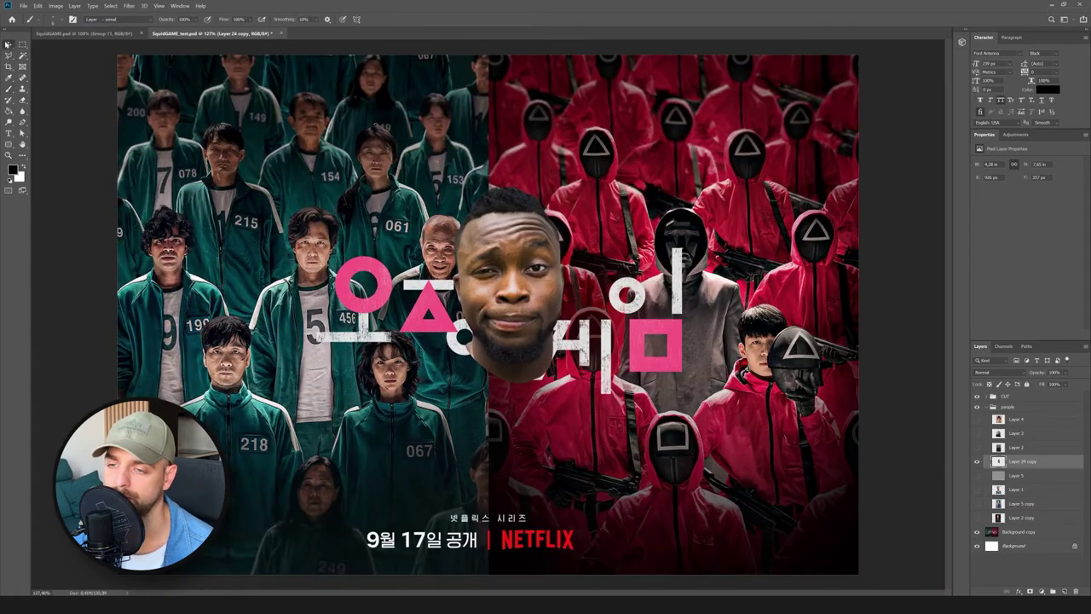
left_click(6, 43)
key("ctrl+plus")
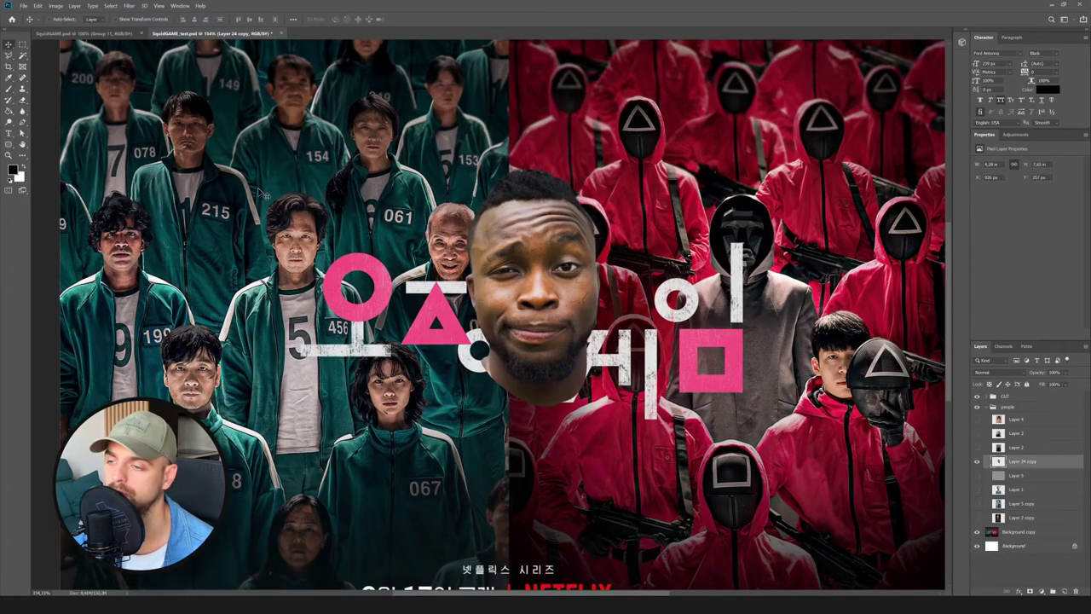
left_click_drag(488, 273, 332, 254)
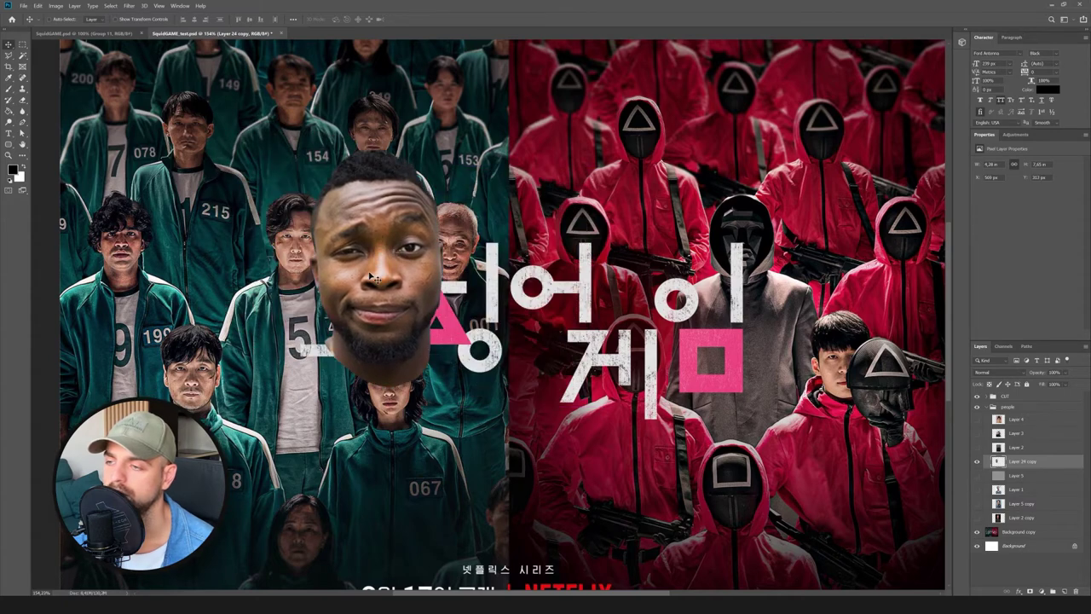
scroll(405, 298, "down", 5)
scroll(254, 279, "up", 2)
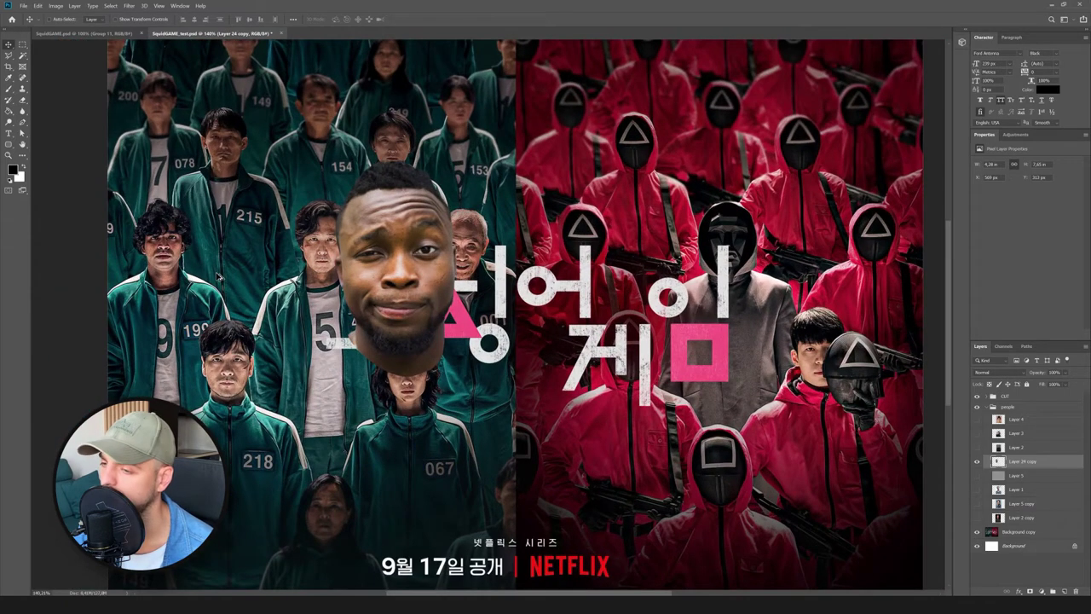
scroll(221, 277, "left", 3)
scroll(526, 271, "up", 3)
left_click_drag(824, 279, 509, 220)
scroll(236, 202, "up", 3)
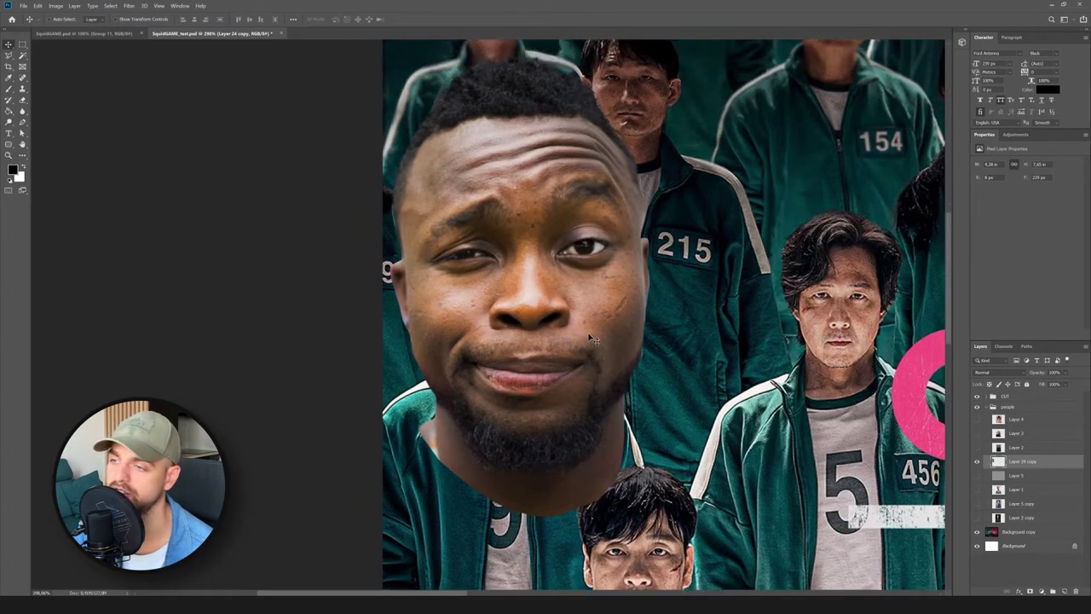
left_click_drag(580, 335, 652, 322)
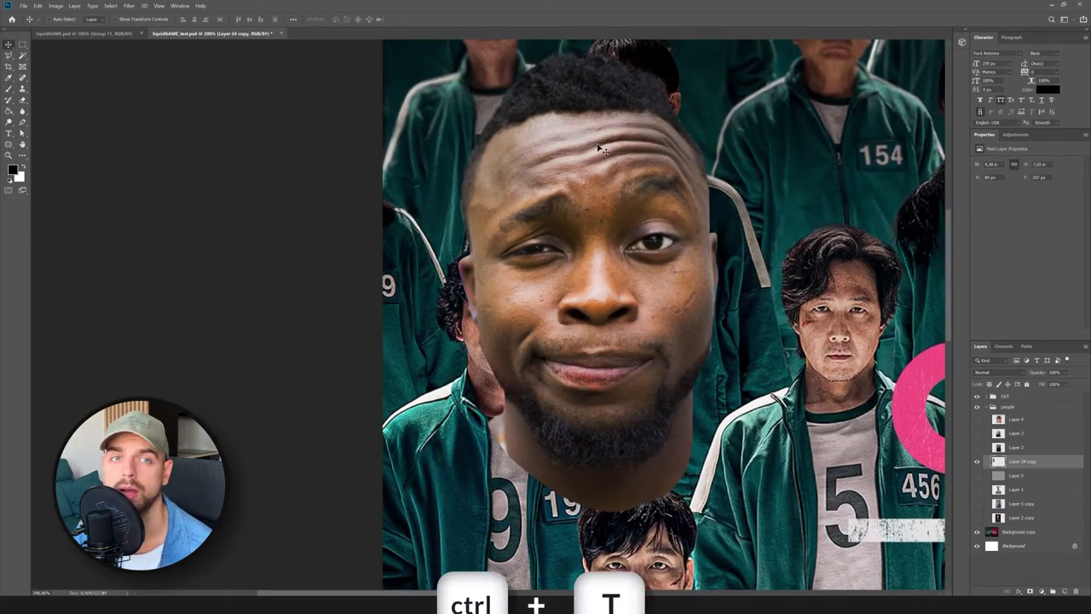
Free Transform the head down to about 1.6 × 2.8 in and fit it over player 199's face.
key("ctrl+t")
left_click_drag(719, 45, 575, 345)
left_click_drag(503, 403, 498, 307)
left_click_drag(551, 237, 547, 245)
left_click_drag(512, 296, 511, 290)
key("Return")
Check the head's size and placement on player 199, comparing it with the original face by hiding and showing its layer.
scroll(516, 303, "down", 3)
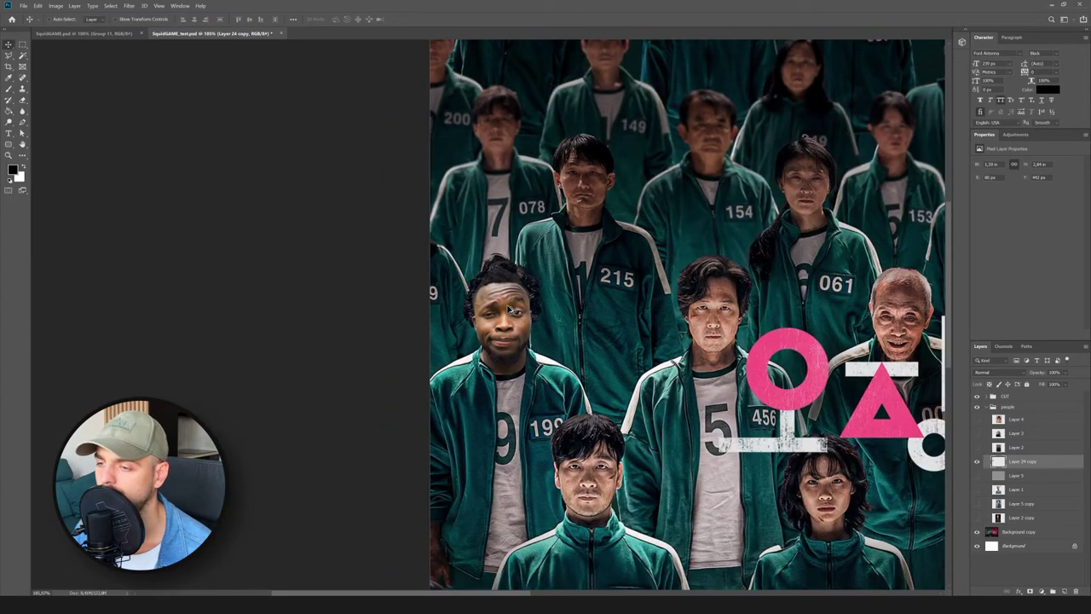
scroll(489, 344, "up", 3)
scroll(503, 338, "up", 3)
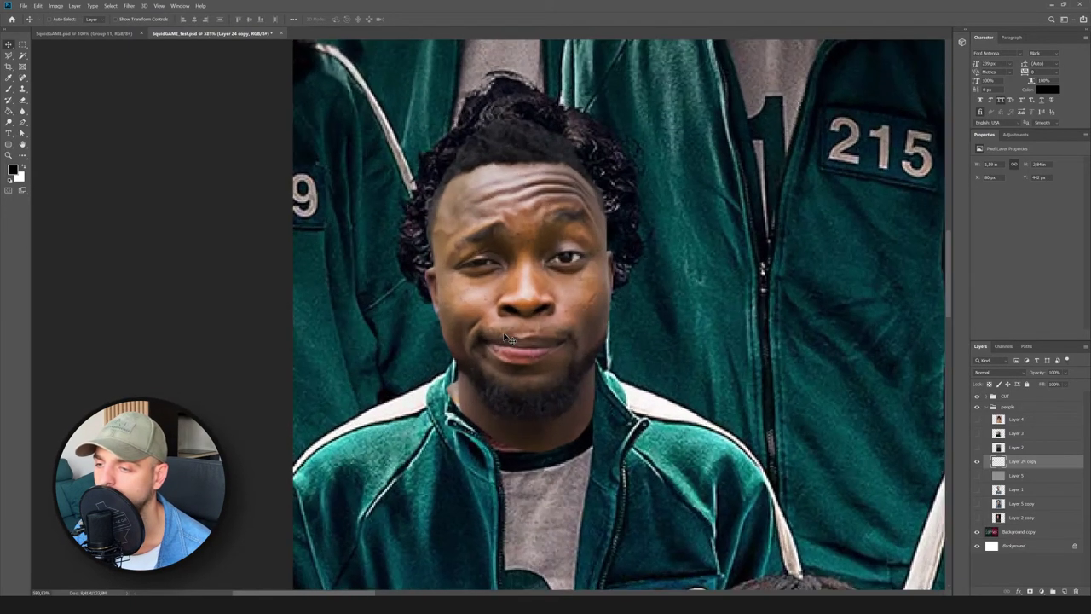
scroll(505, 338, "down", 3)
scroll(506, 335, "up", 3)
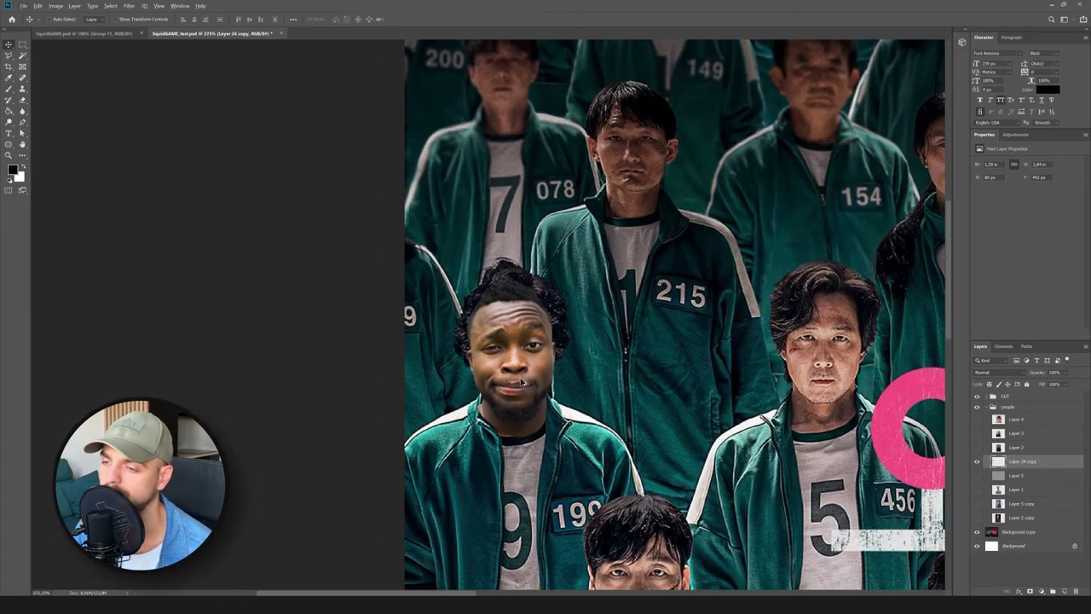
scroll(522, 382, "up", 2)
scroll(525, 382, "up", 2)
scroll(524, 377, "down", 2)
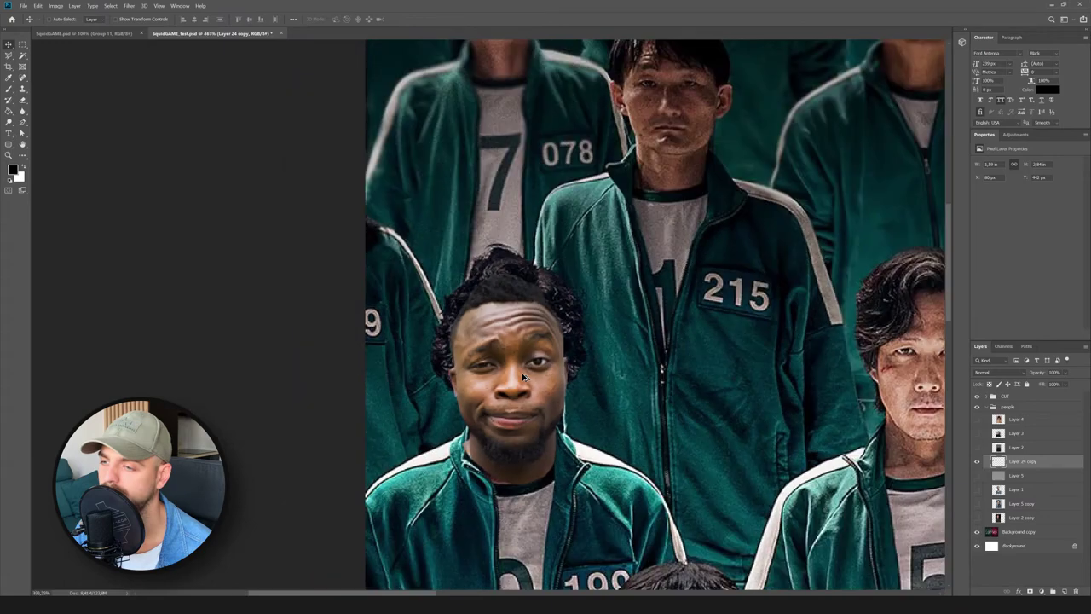
left_click(978, 461)
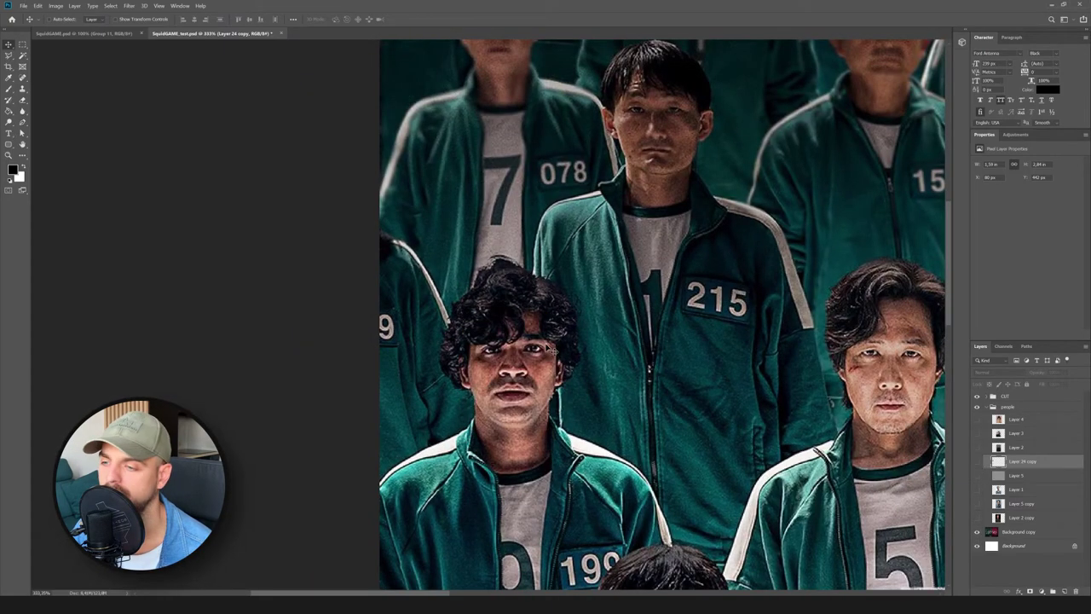
scroll(535, 353, "down", 2)
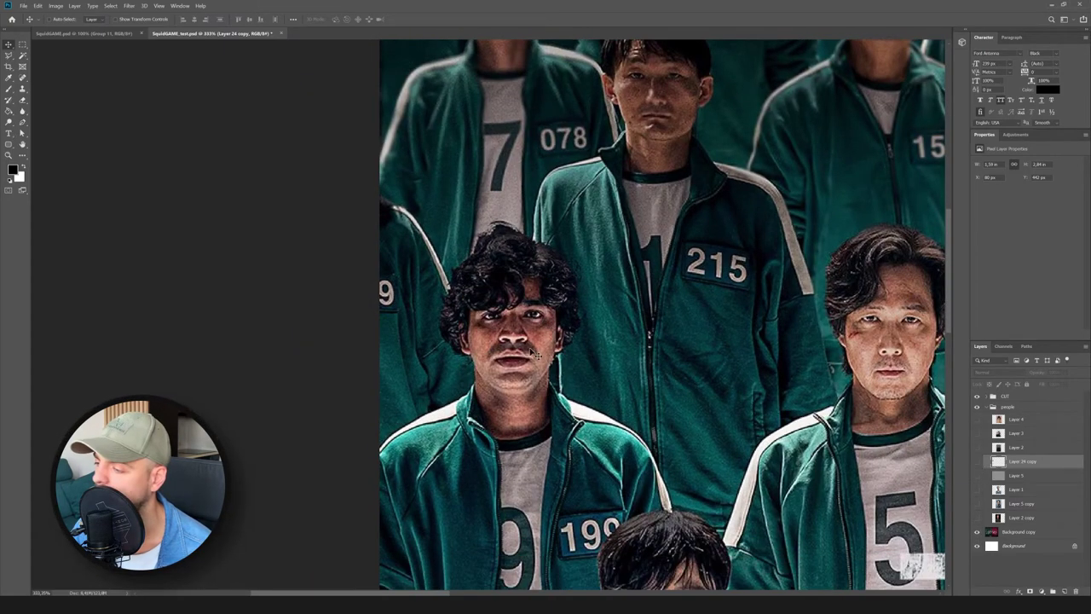
left_click(977, 461)
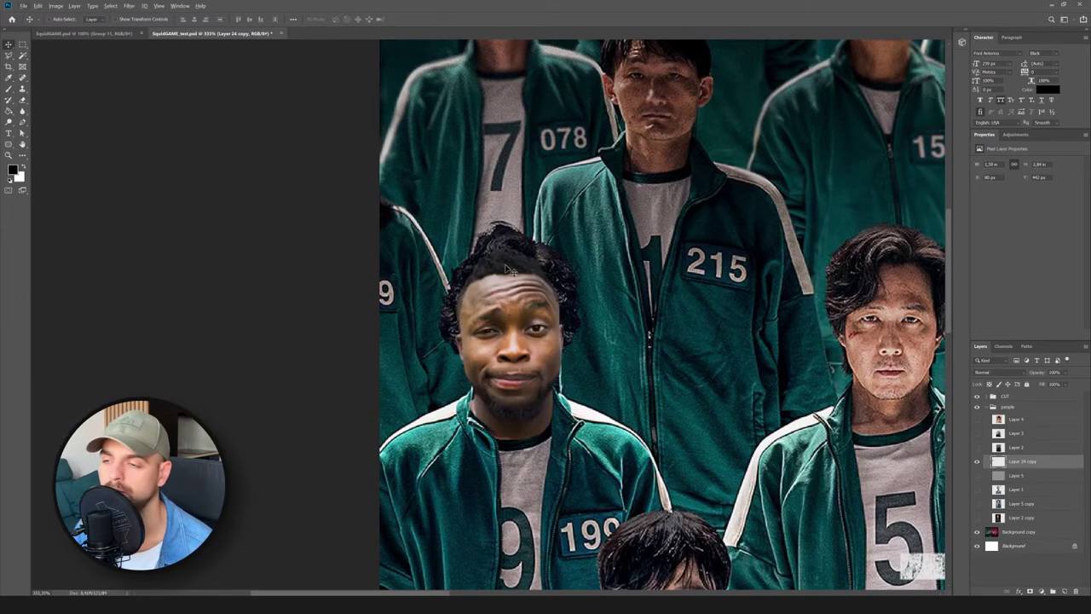
scroll(511, 270, "up", 2)
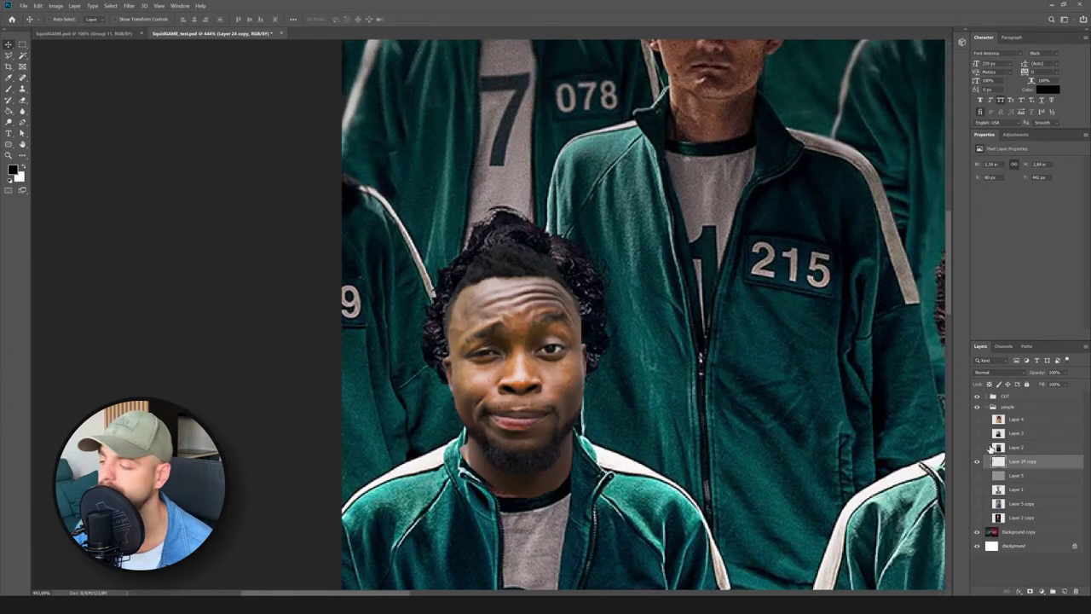
Hide the head layer and duplicate the Background copy poster layer.
left_click(977, 461)
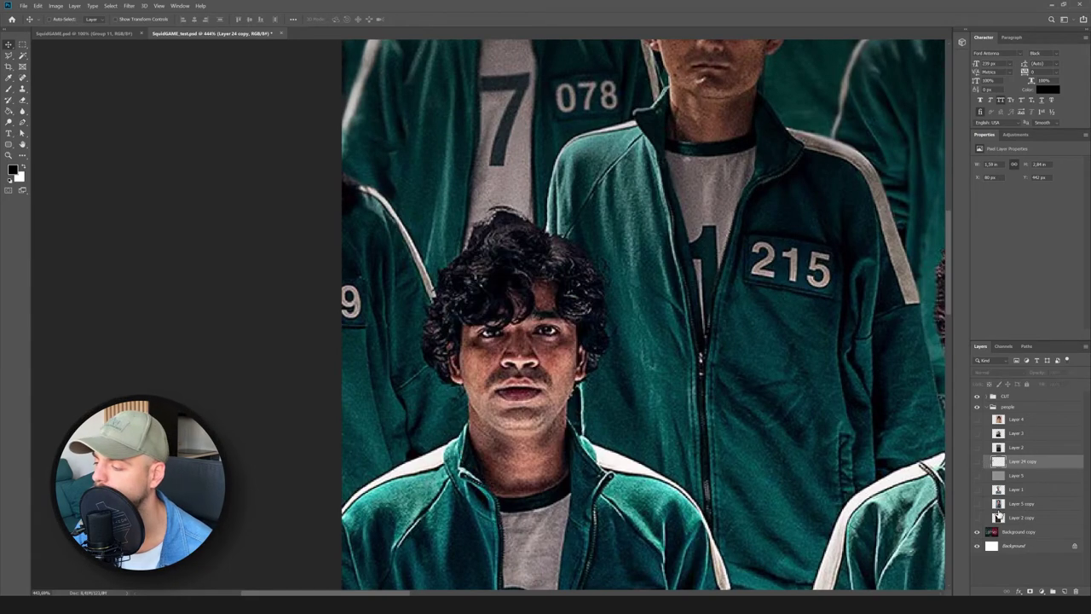
left_click(1037, 533)
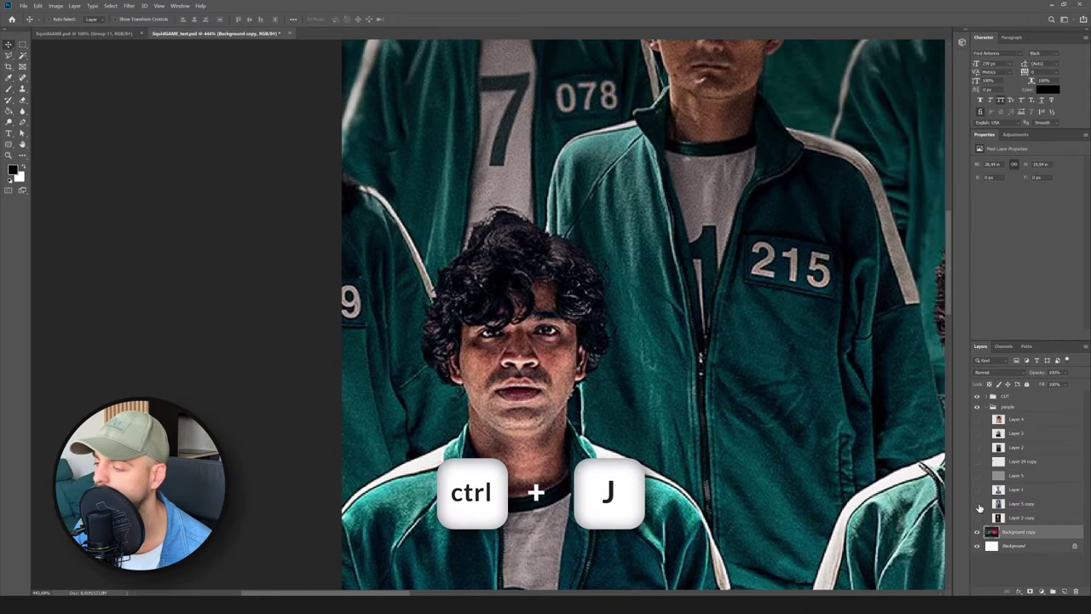
key("ctrl+j")
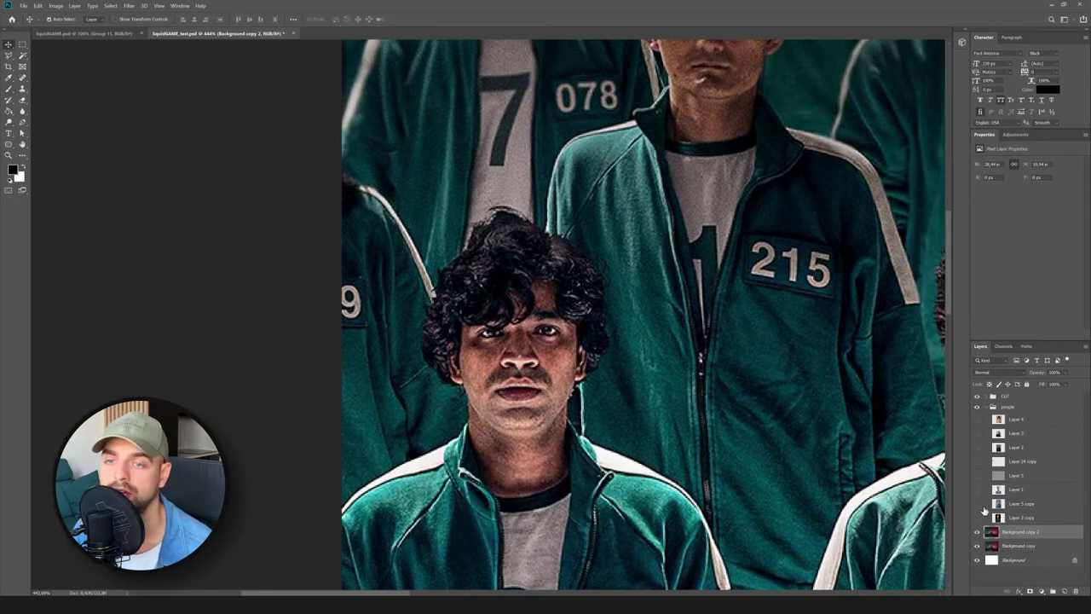
Clone the shirt and jacket of player 078 over the top of player 199's curly hair using the Clone Stamp tool.
left_click(22, 88)
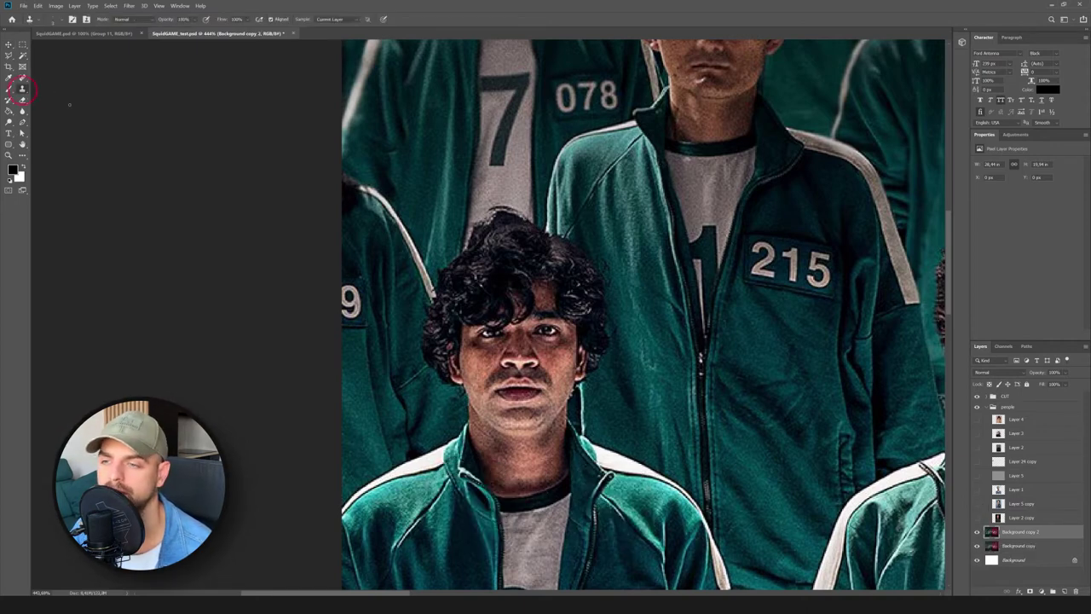
scroll(501, 205, "up", 2)
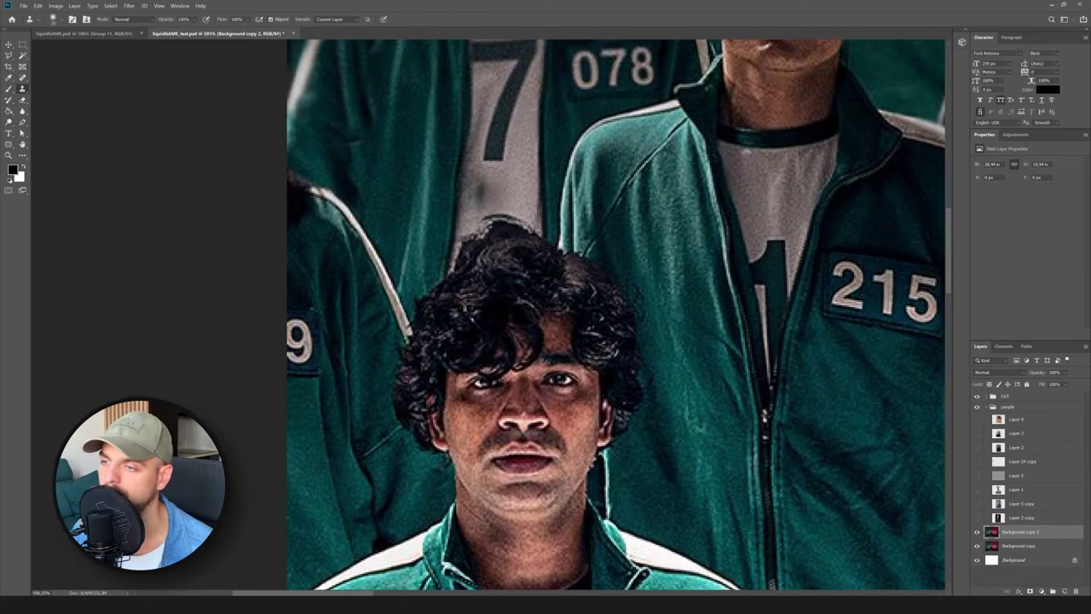
left_click(499, 188, "alt")
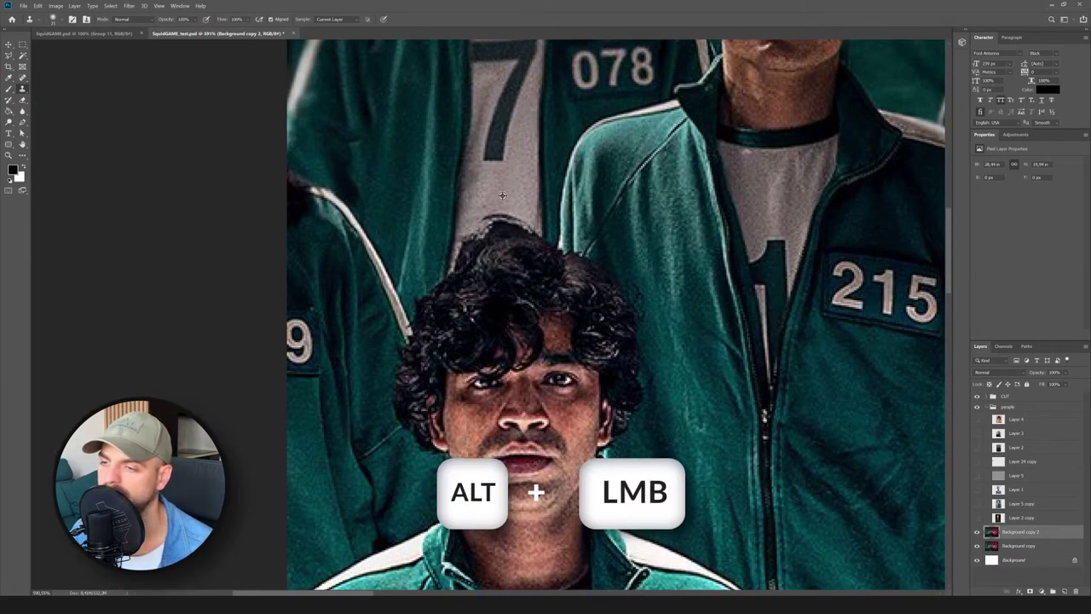
mouse_move(500, 229)
left_mouse_down()
mouse_move(464, 248)
mouse_move(451, 216)
mouse_move(444, 296)
mouse_move(480, 273)
left_mouse_up()
left_click(455, 205, "alt")
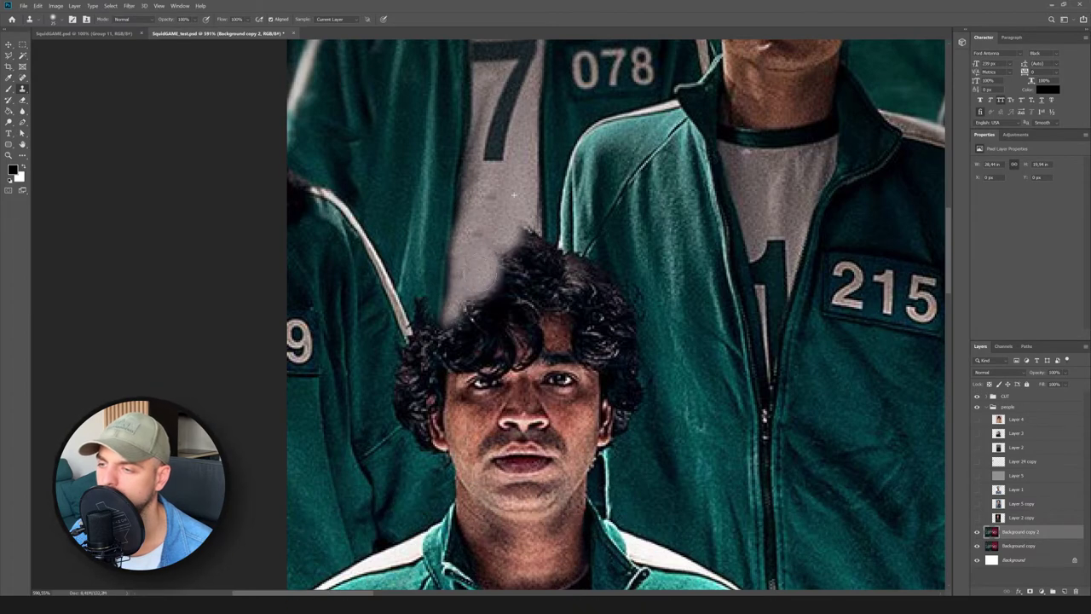
mouse_move(532, 240)
left_mouse_down()
mouse_move(542, 268)
mouse_move(542, 238)
mouse_move(509, 271)
left_mouse_up()
scroll(512, 237, "down", 6)
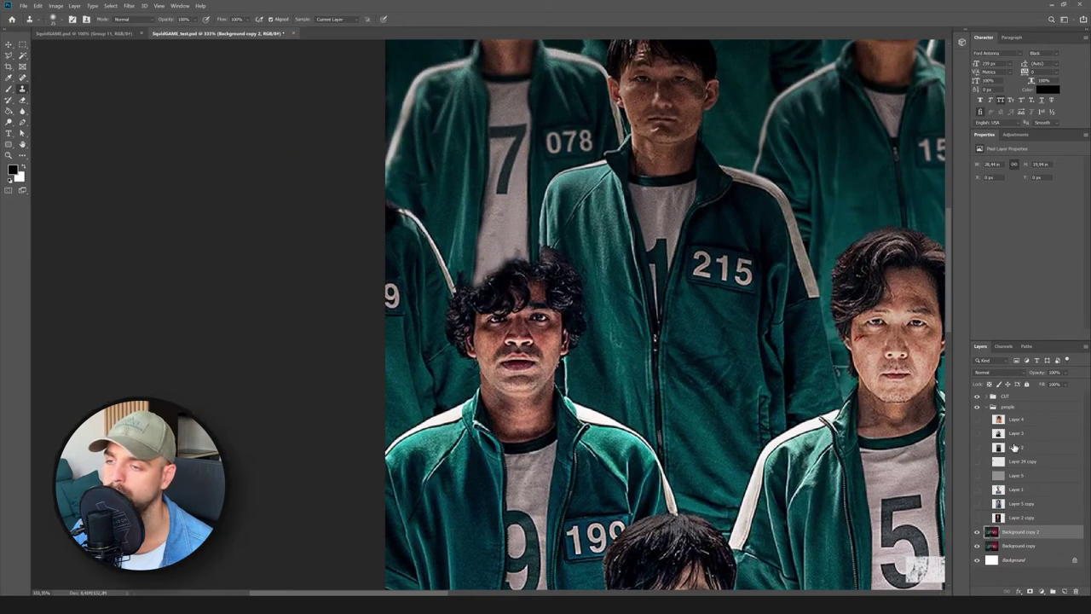
Show the head layer again and select it for checking against the remaining hair.
left_click(977, 461)
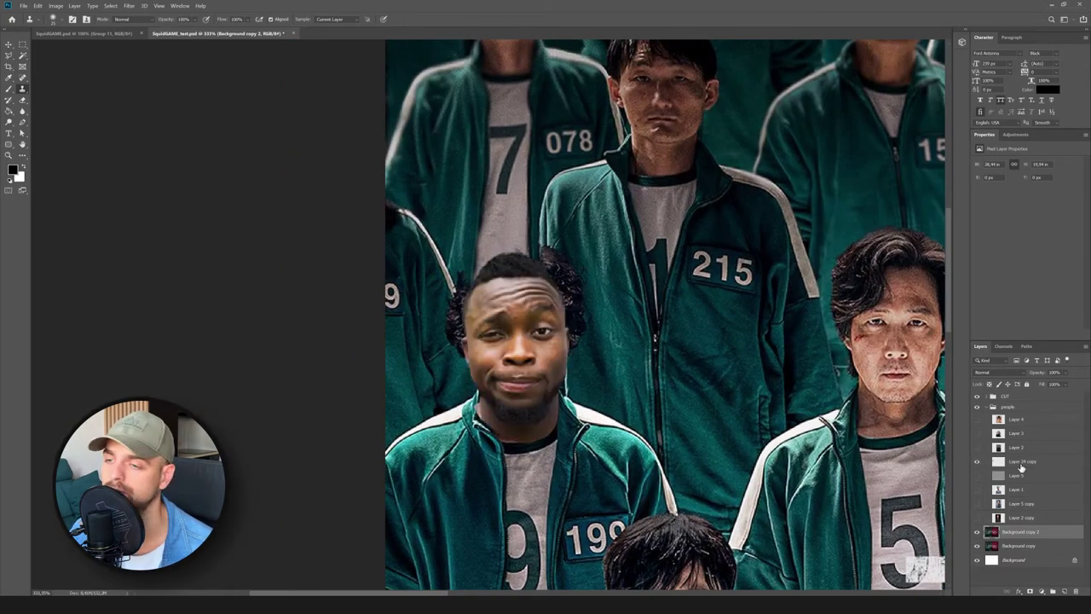
left_click(1018, 461)
scroll(497, 242, "up", 3)
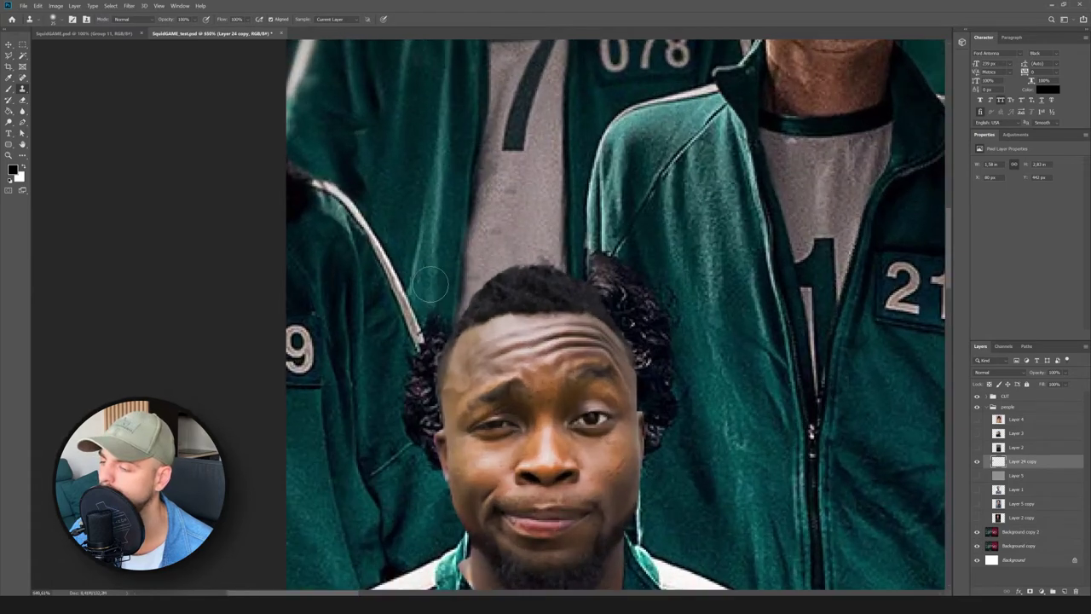
Select Background copy 2 and clone jacket fabric and the white piping over the upper curls beside the head, near player 078's shirt.
scroll(444, 211, "down", 3)
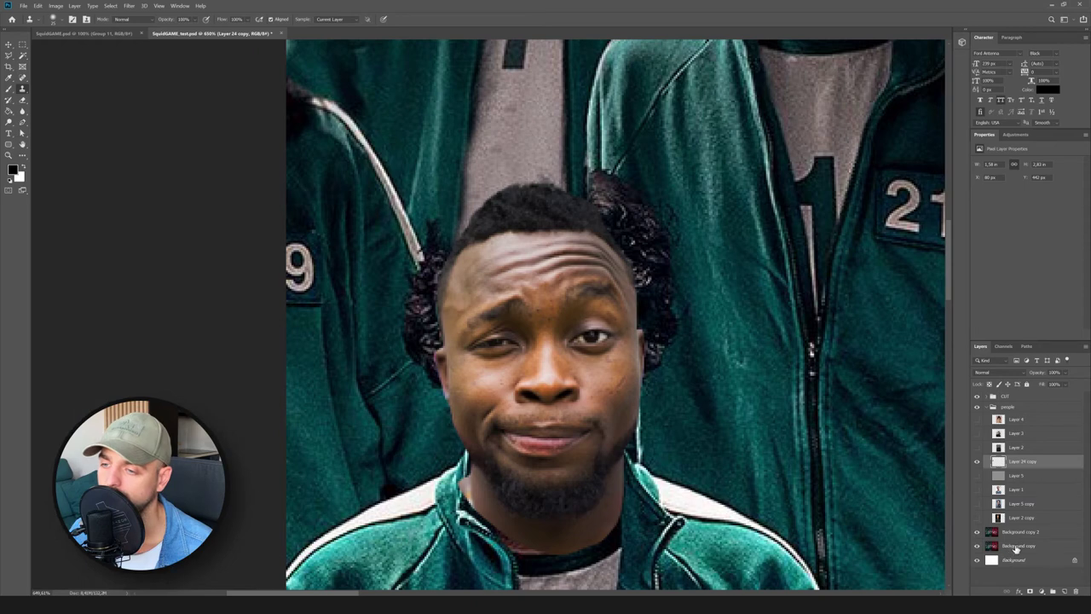
left_click(1019, 532)
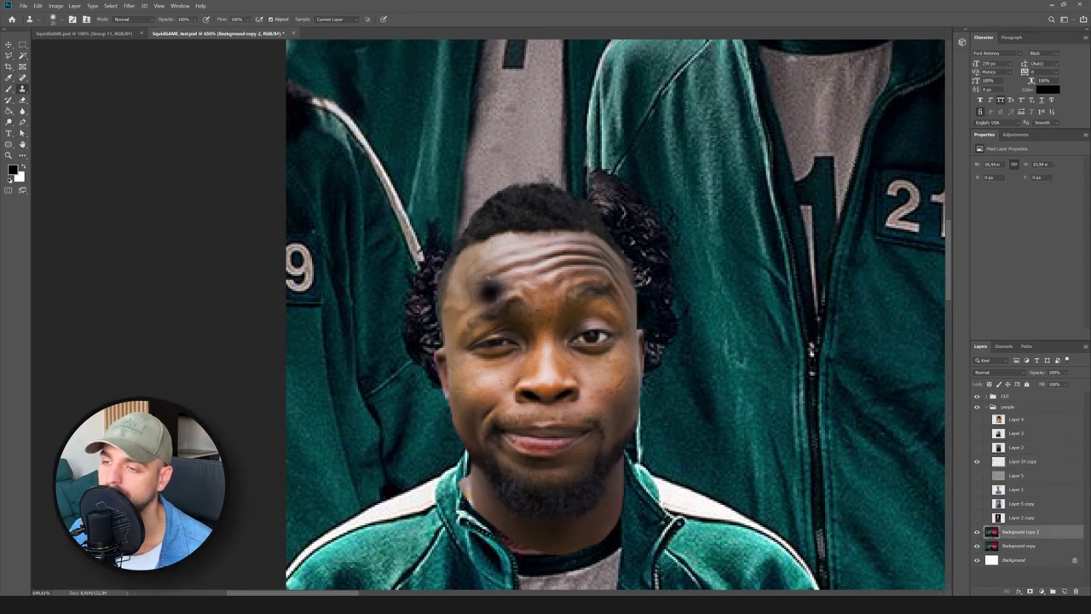
left_click(394, 197, "alt")
left_click_drag(419, 259, 433, 288)
left_click(440, 188, "alt")
left_click_drag(485, 224, 463, 195)
key("ctrl+z")
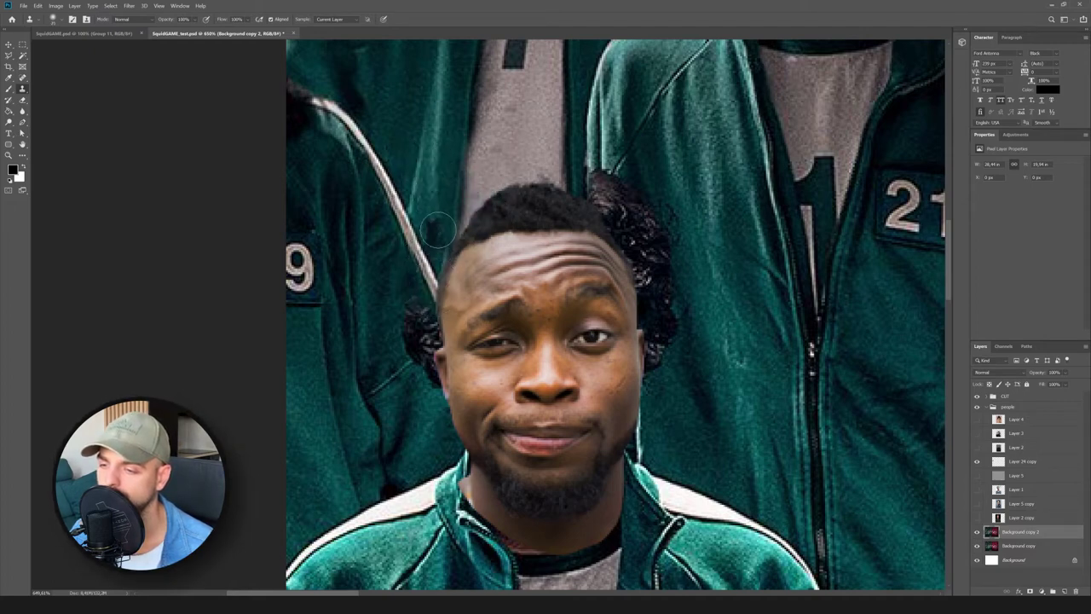
Clone the dark green jacket fabric over the remaining curls beside the ear, on the side of the poster's edge.
left_click(389, 292, "alt")
mouse_move(408, 316)
left_mouse_down()
mouse_move(436, 375)
mouse_move(417, 355)
mouse_move(431, 343)
left_mouse_up()
left_click(430, 416, "alt")
left_click(398, 372, "alt")
left_click(393, 317, "alt")
left_click(431, 324)
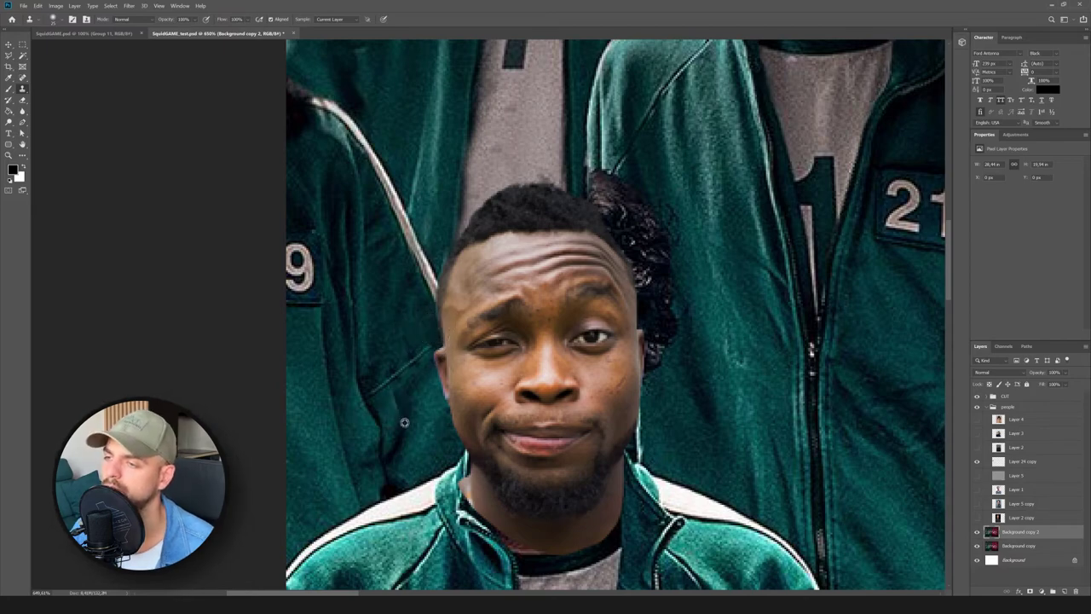
Clone player 215's jacket and sleeve seam over the curly hair on that side of the new head.
scroll(665, 319, "down", 3)
scroll(755, 247, "up", 5)
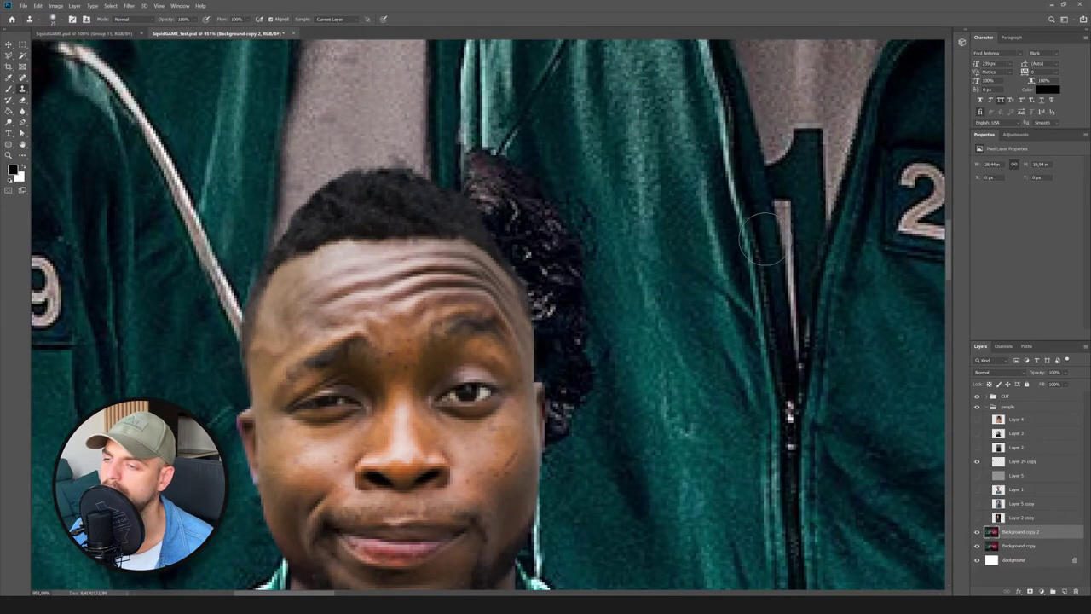
scroll(693, 285, "down", 1)
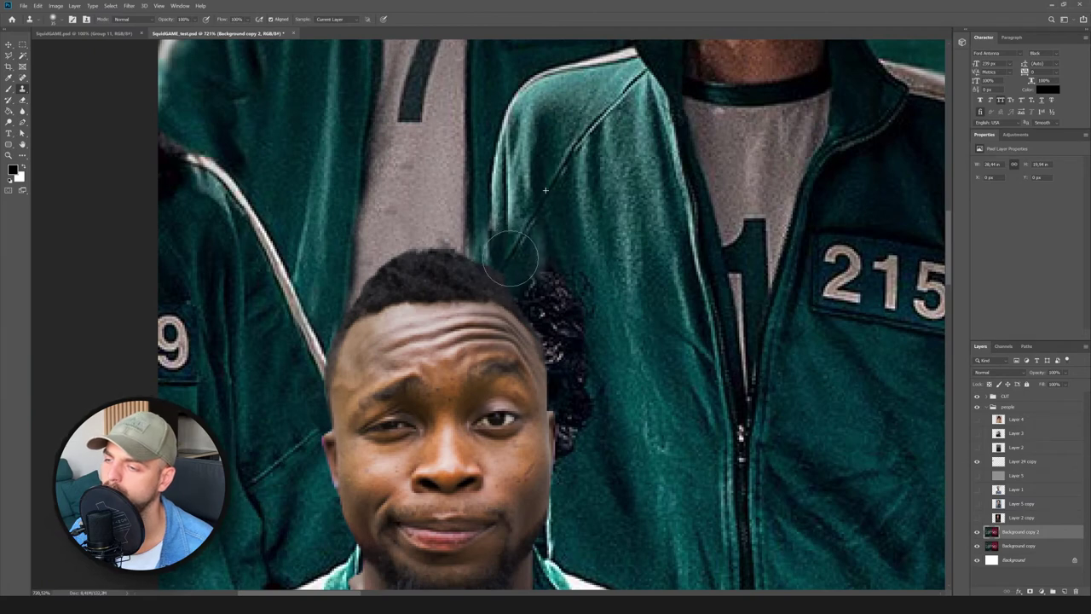
mouse_move(558, 305)
left_mouse_down()
mouse_move(550, 296)
mouse_move(578, 303)
left_mouse_up()
left_click(616, 329, "alt")
mouse_move(581, 347)
left_mouse_down()
mouse_move(540, 361)
mouse_move(557, 358)
mouse_move(596, 394)
mouse_move(620, 397)
mouse_move(591, 405)
mouse_move(557, 395)
mouse_move(566, 442)
left_mouse_up()
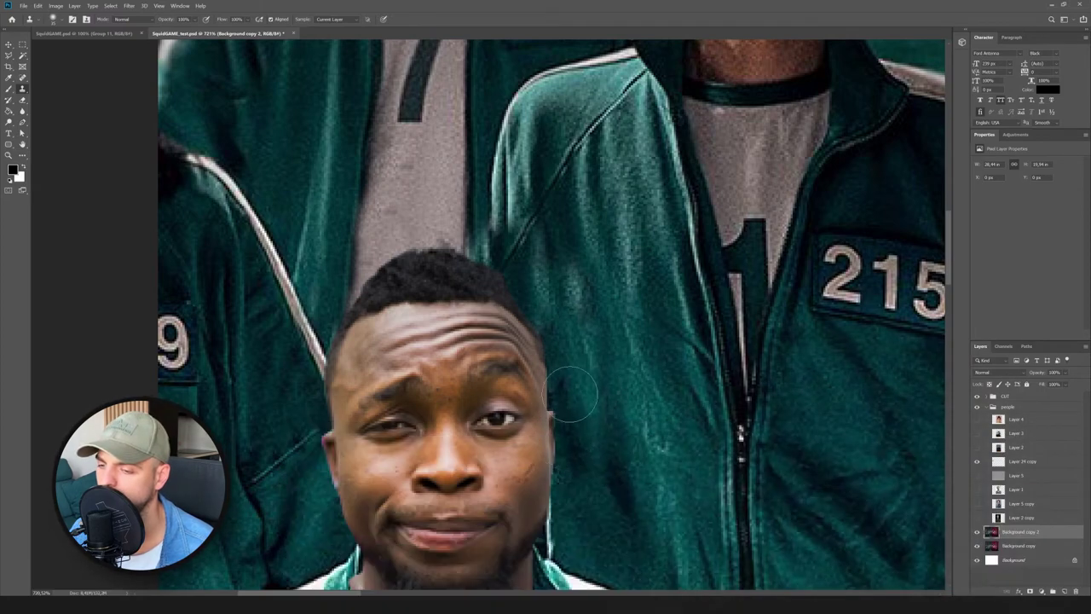
Examine the new head within the whole poster, and inspect its neck and collar area up close.
scroll(590, 473, "down", 1)
scroll(593, 454, "down", 5)
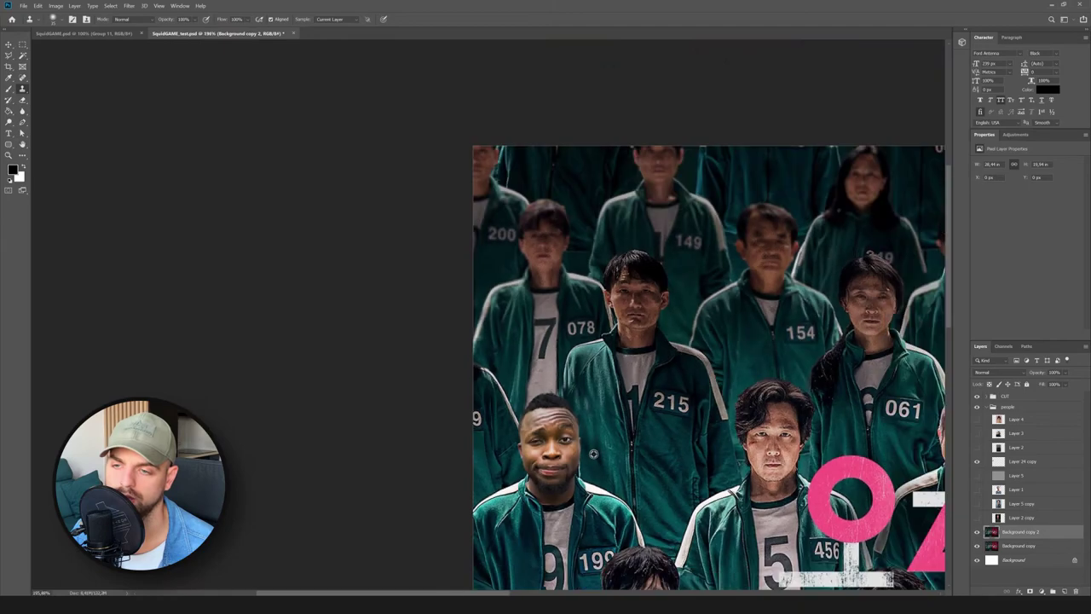
scroll(593, 454, "down", 2)
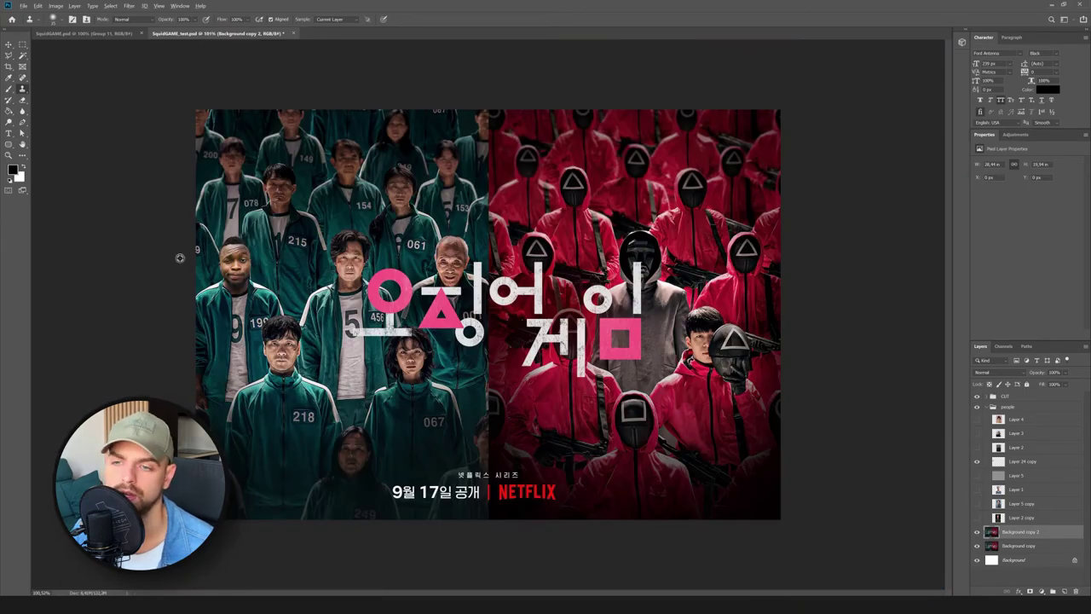
scroll(180, 255, "up", 6)
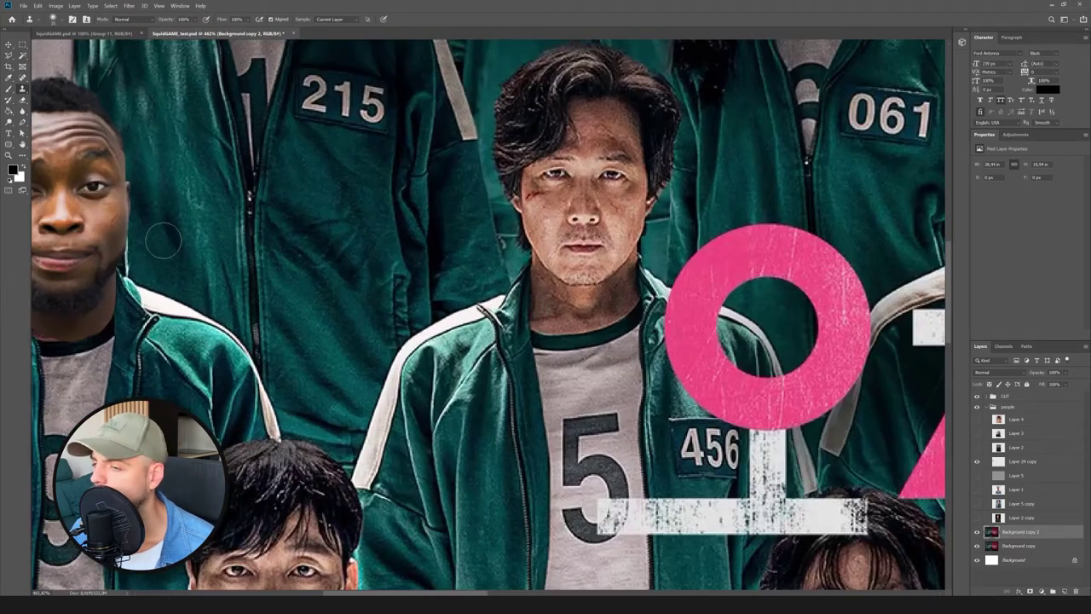
scroll(158, 239, "left", 5)
scroll(680, 232, "up", 3)
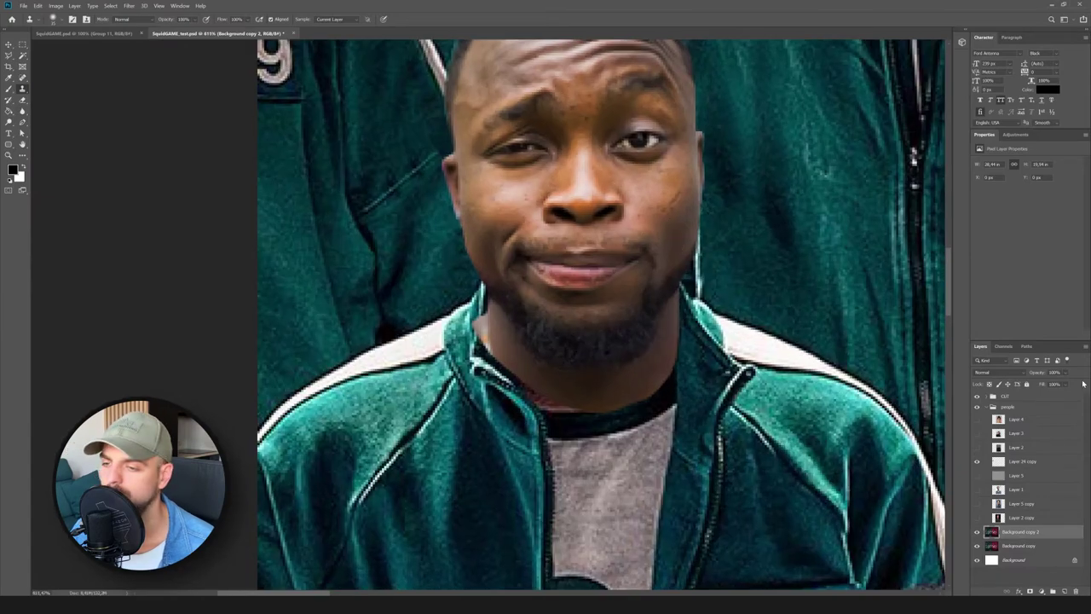
scroll(596, 306, "up", 3)
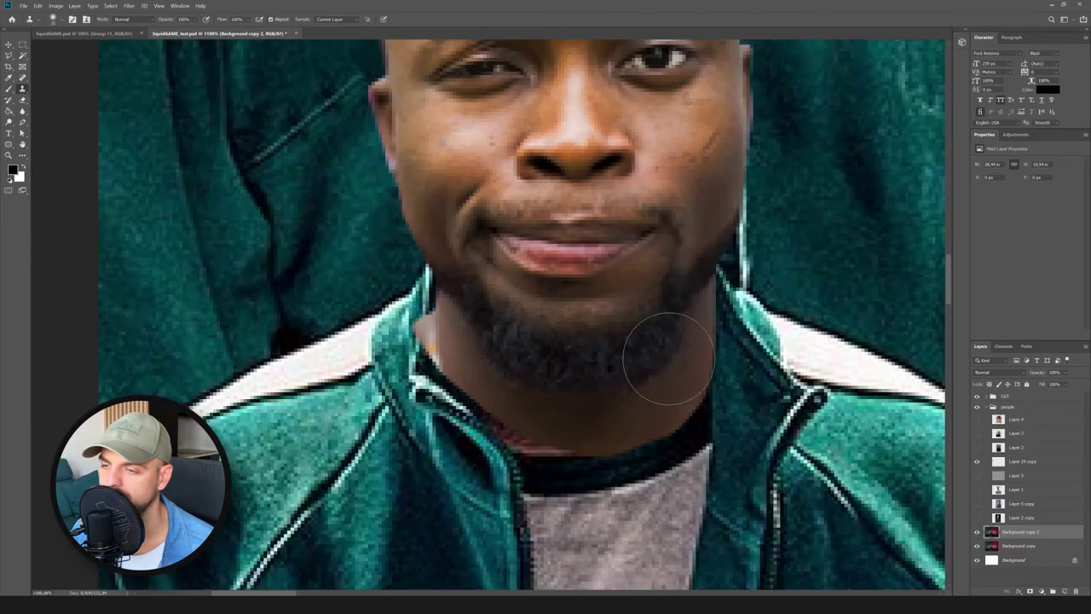
Hide the head layer Layer 24 copy, place it in a new group, and select that group.
left_click(978, 462)
key("v")
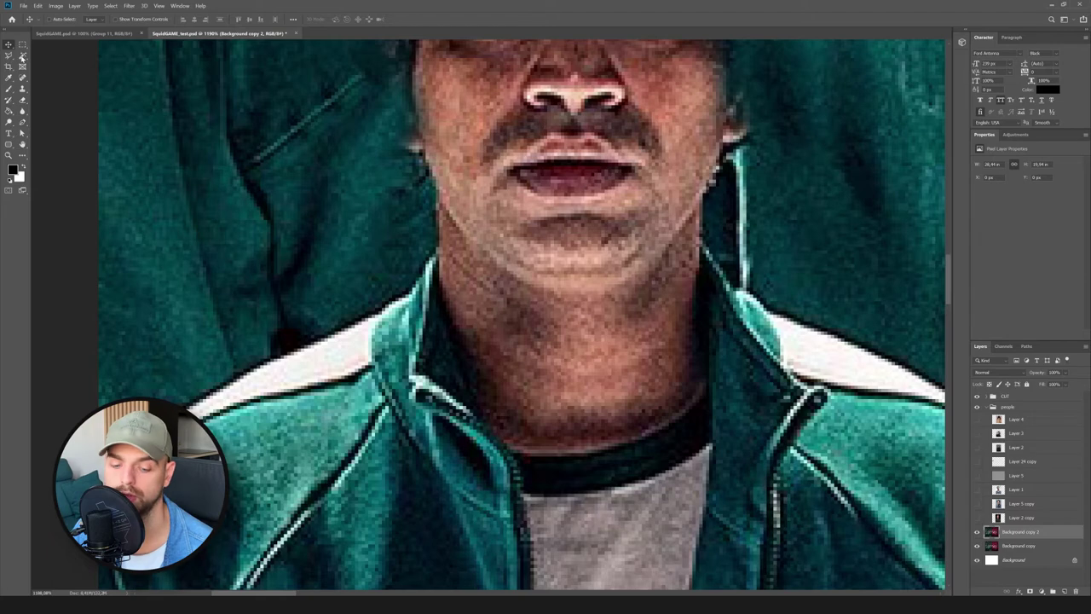
left_click(1023, 463)
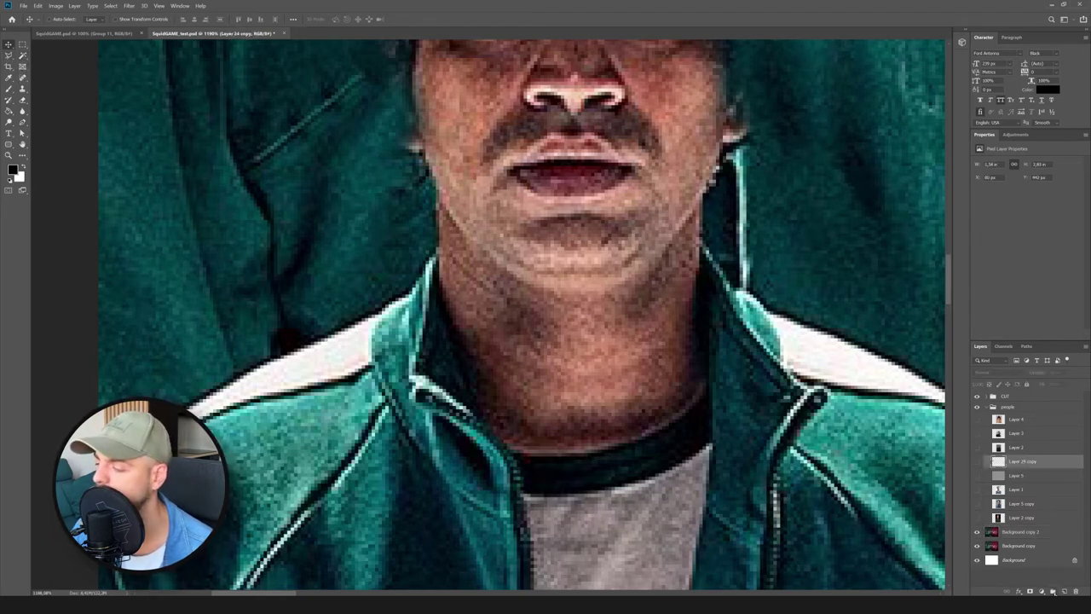
left_click(1052, 591)
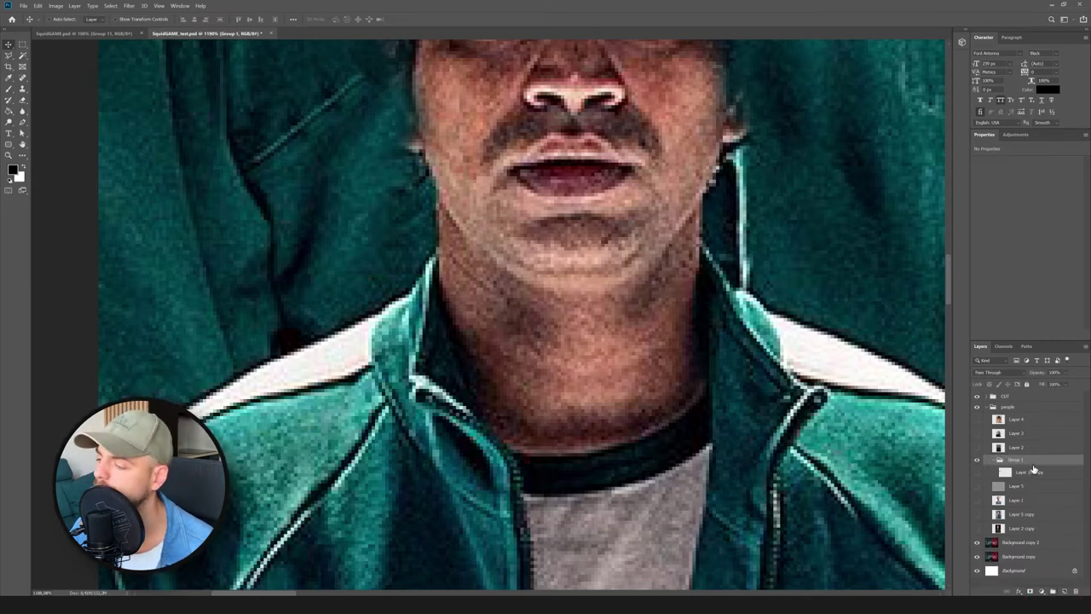
left_click(1033, 474)
left_click(1027, 460)
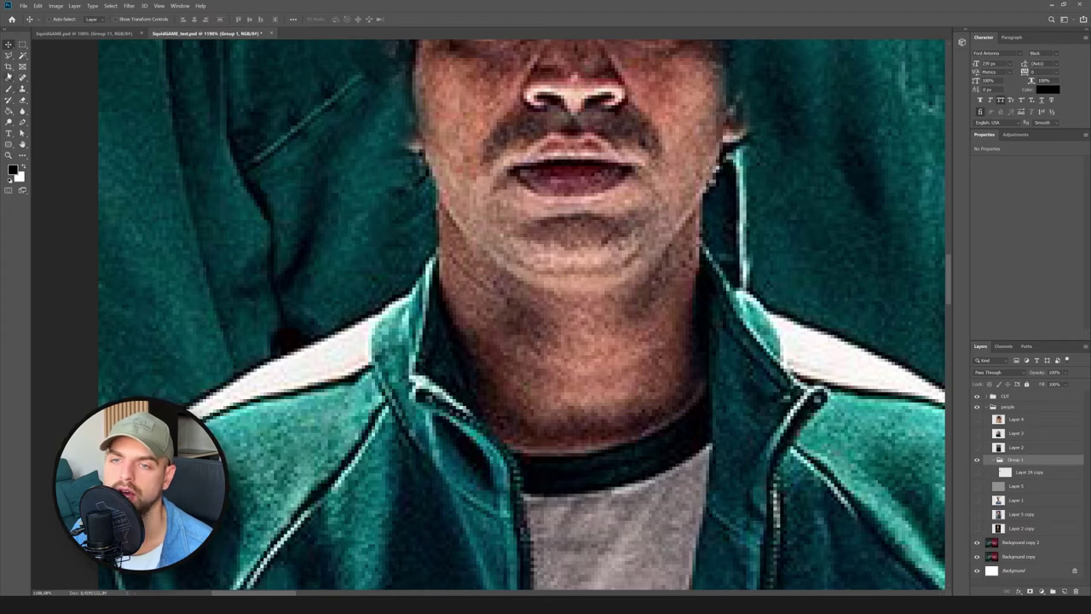
Outline player 199's collar, shirt and upper jacket with the Polygonal Lasso, following the edge between neck and clothing.
left_click(8, 56)
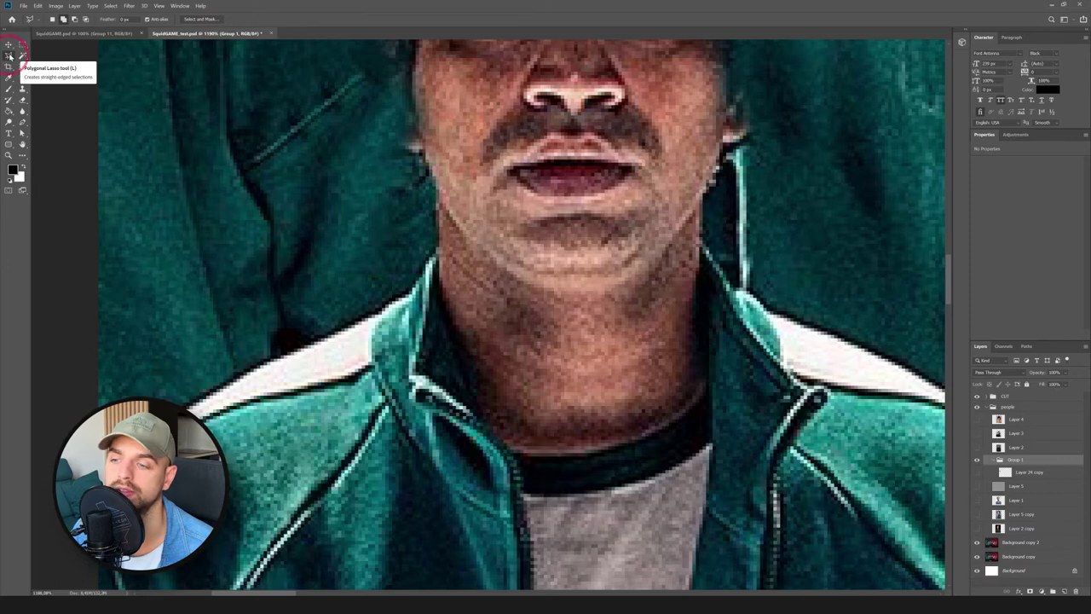
scroll(365, 280, "down", 1)
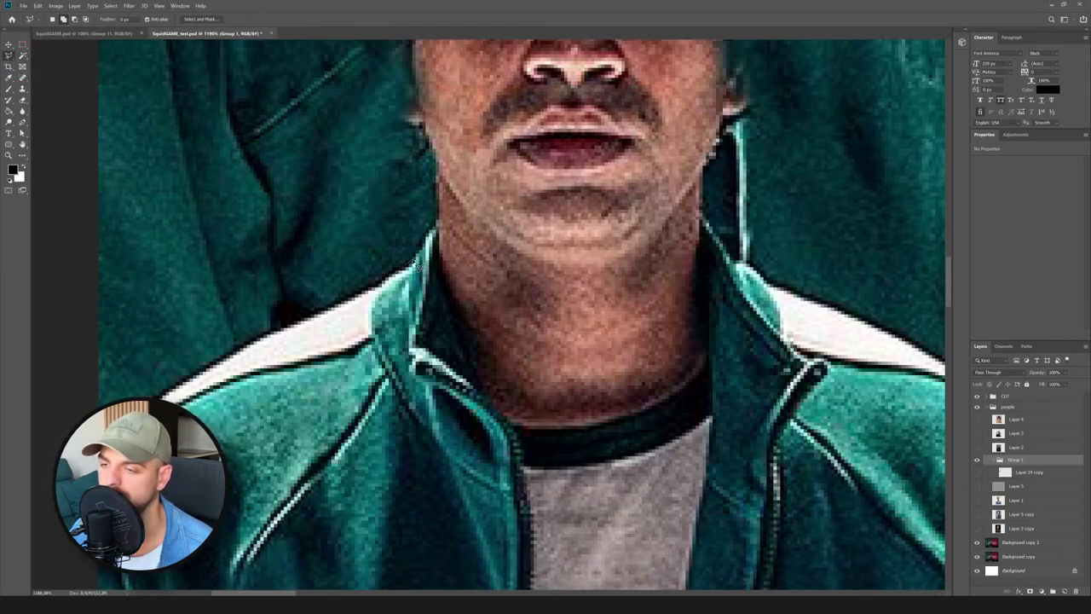
left_click(434, 235)
mouse_move(468, 358)
left_mouse_down()
mouse_move(516, 417)
mouse_move(587, 417)
mouse_move(660, 395)
mouse_move(696, 366)
mouse_move(714, 329)
mouse_move(718, 277)
left_mouse_up()
left_click(705, 219)
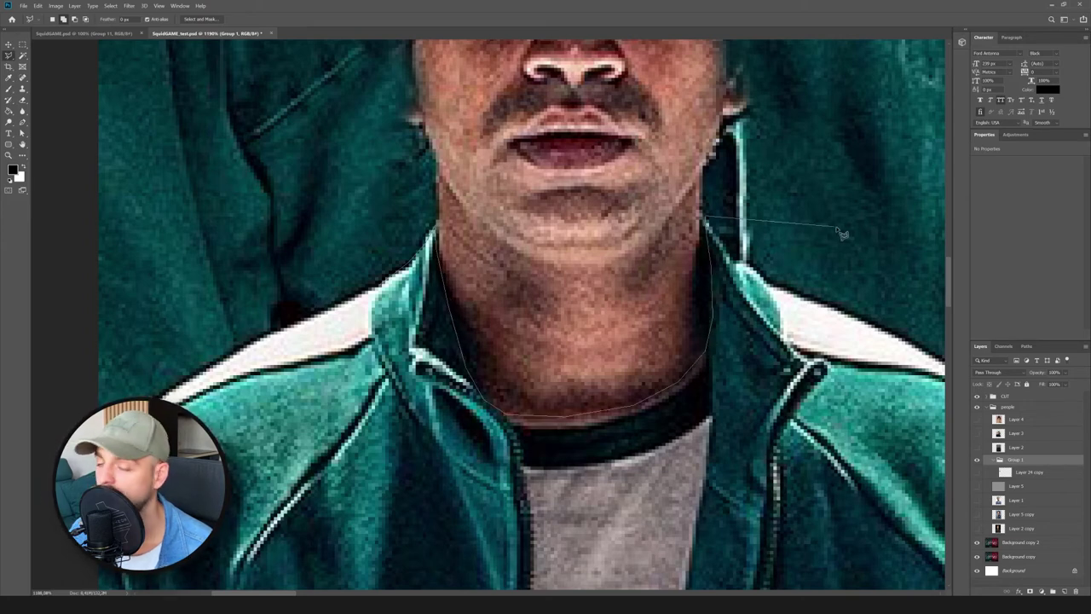
left_click(851, 230)
left_click(928, 302)
left_click(941, 494)
left_click(865, 569)
left_click(362, 558)
left_click(310, 347)
left_click(420, 229)
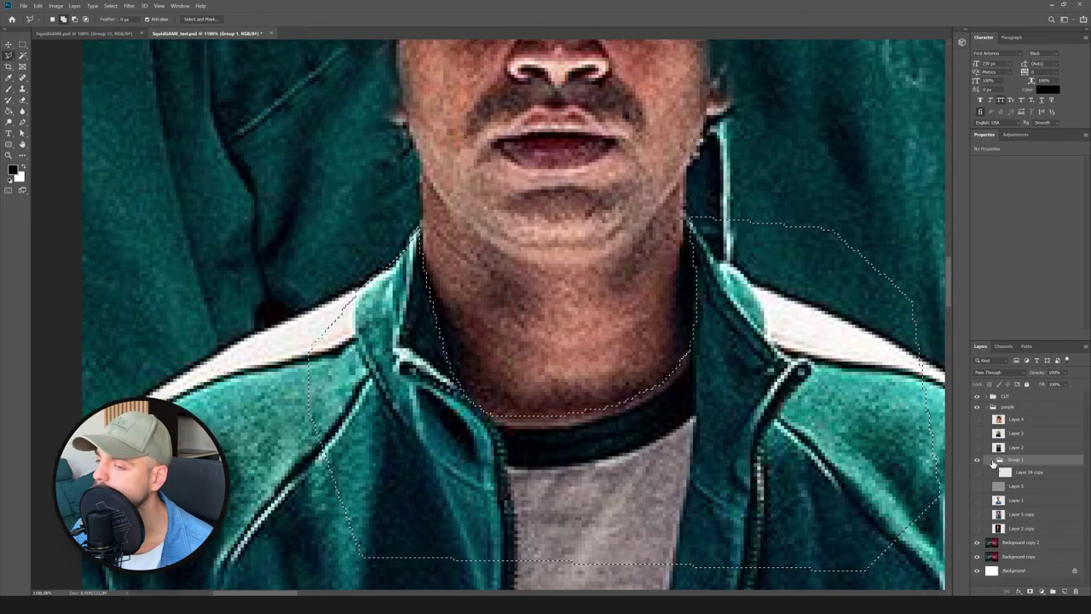
Mask the group from the selection so the neck sits behind the collar and shirt, and show the head layer.
left_click(1030, 592)
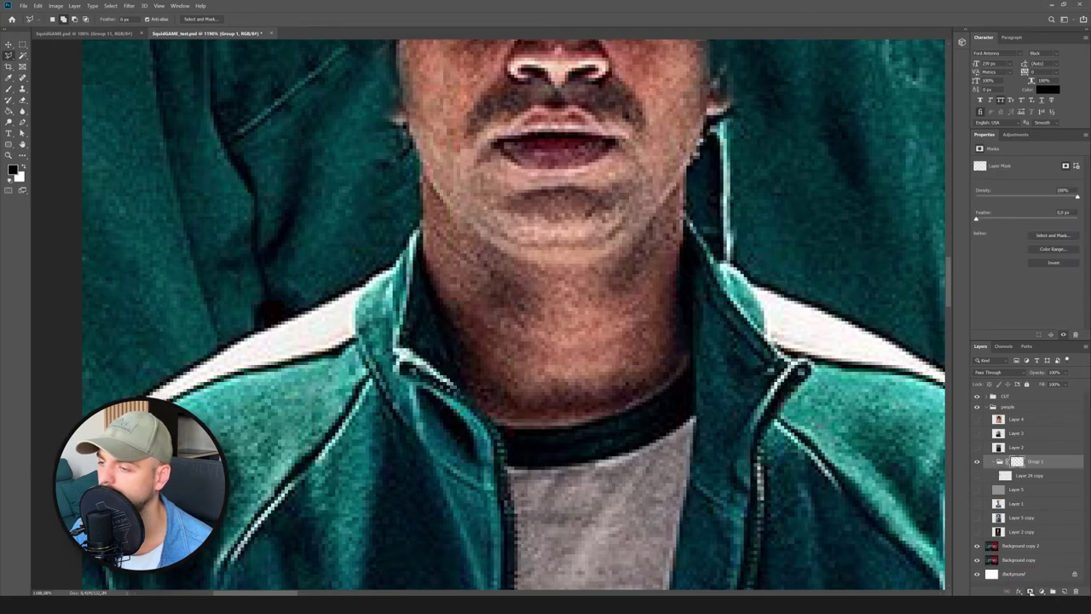
left_click(976, 476)
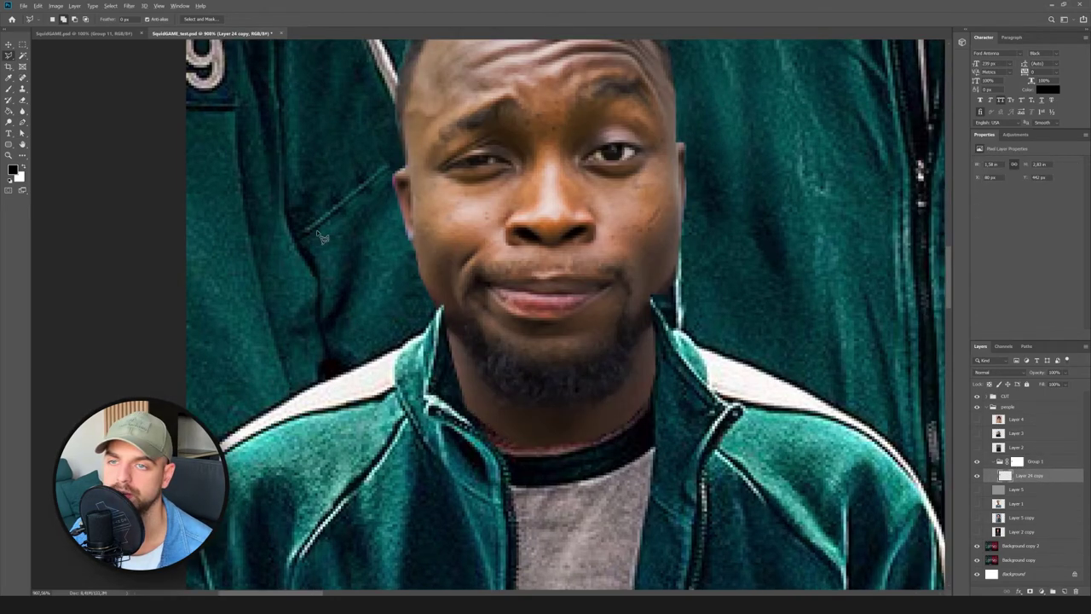
scroll(622, 334, "up", 2)
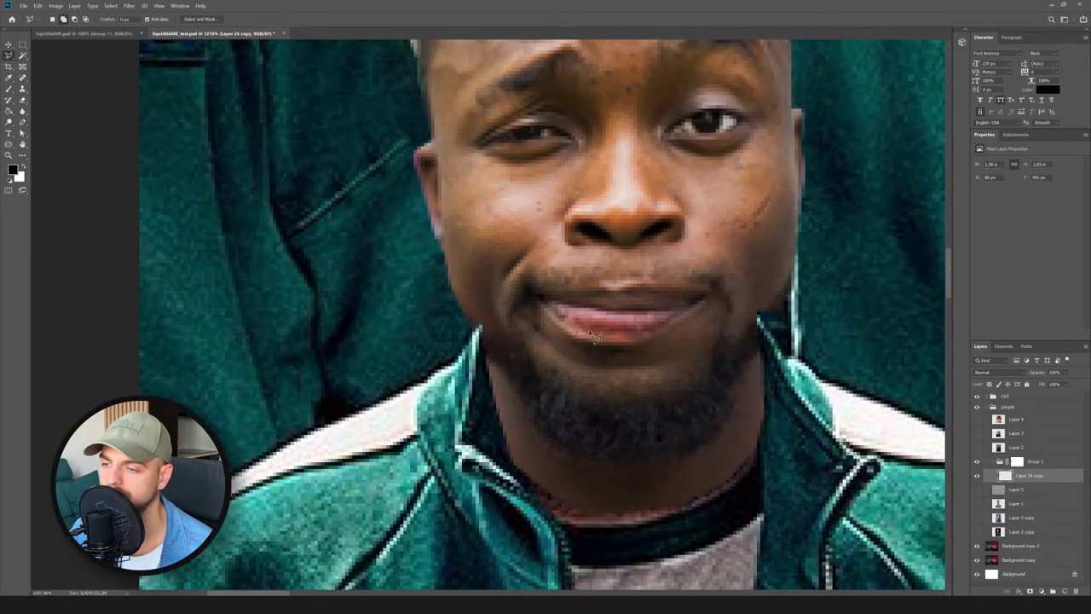
Paint white on the group's mask at both collar tips with the Brush tool to bring back the jaw edges.
left_click(1016, 461)
left_click(8, 88)
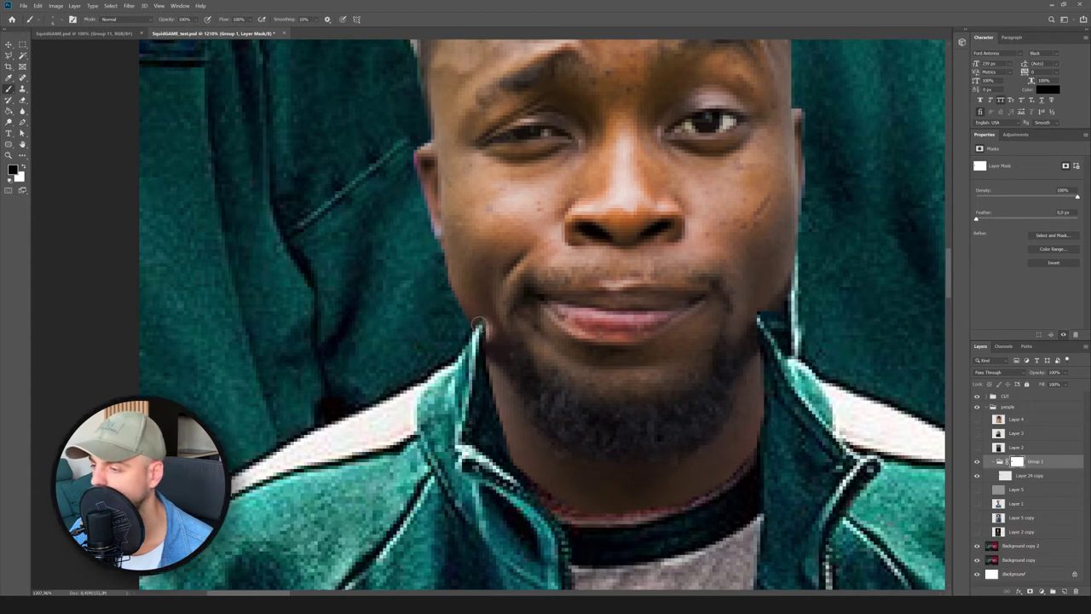
key("x")
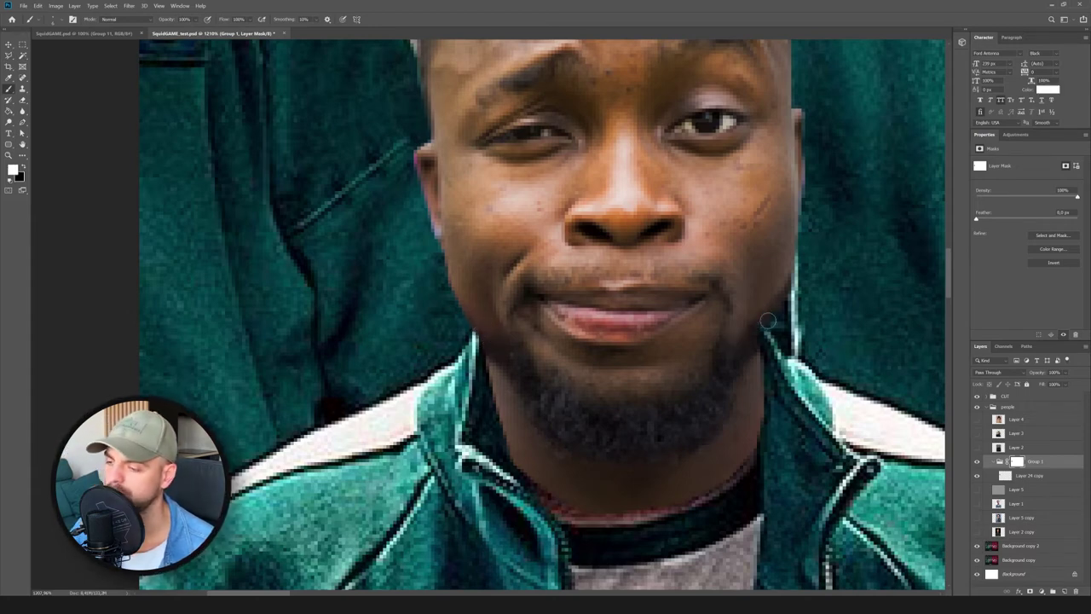
Cover the reddish fringe of the original neck along the shirt collar, using the Clone Stamp on the head layer with a smaller brush.
scroll(754, 346, "down", 10)
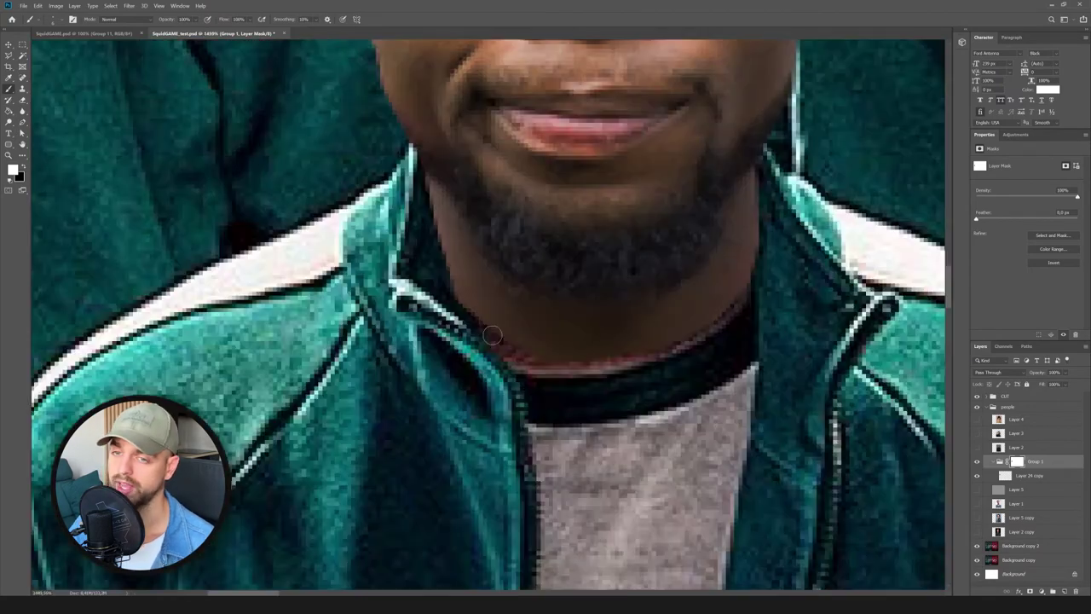
left_click(1037, 480)
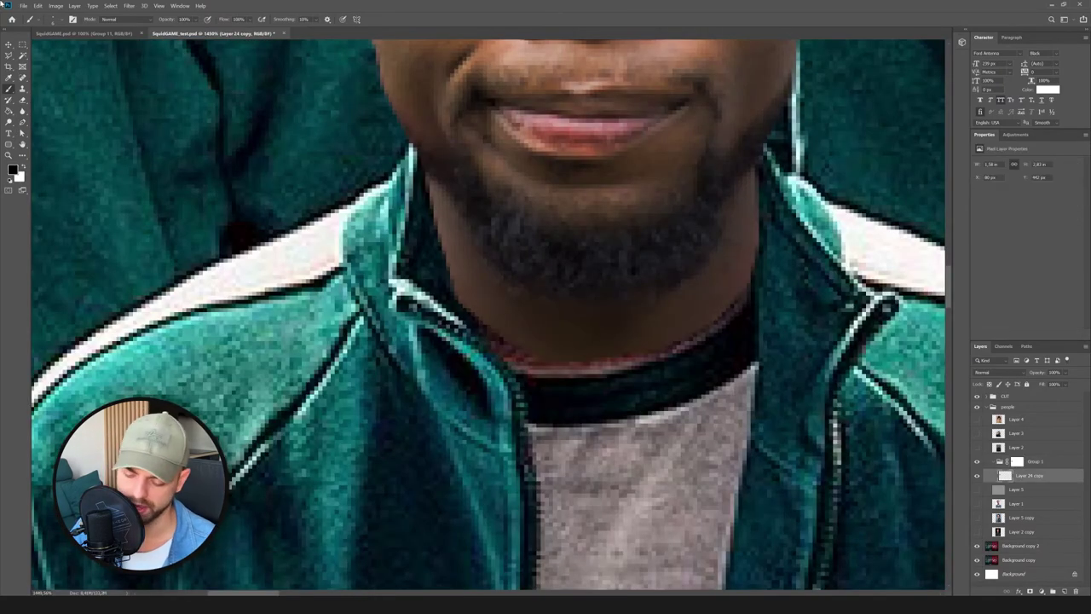
left_click(23, 89)
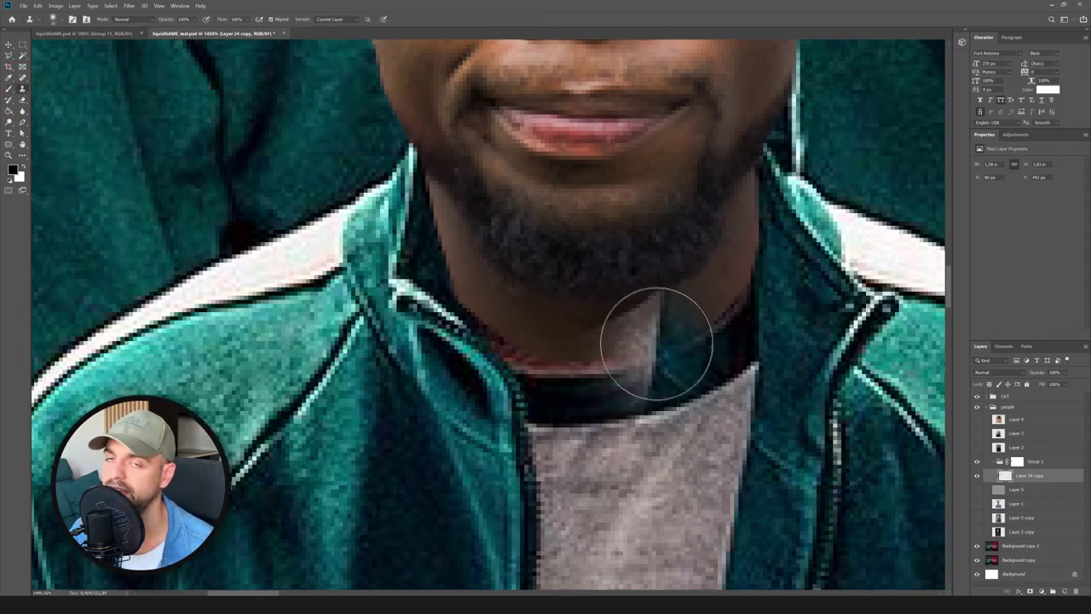
key("bracketleft")
key("bracketleft")
key("bracketleft")
key("bracketleft")
key("bracketleft")
key("bracketleft")
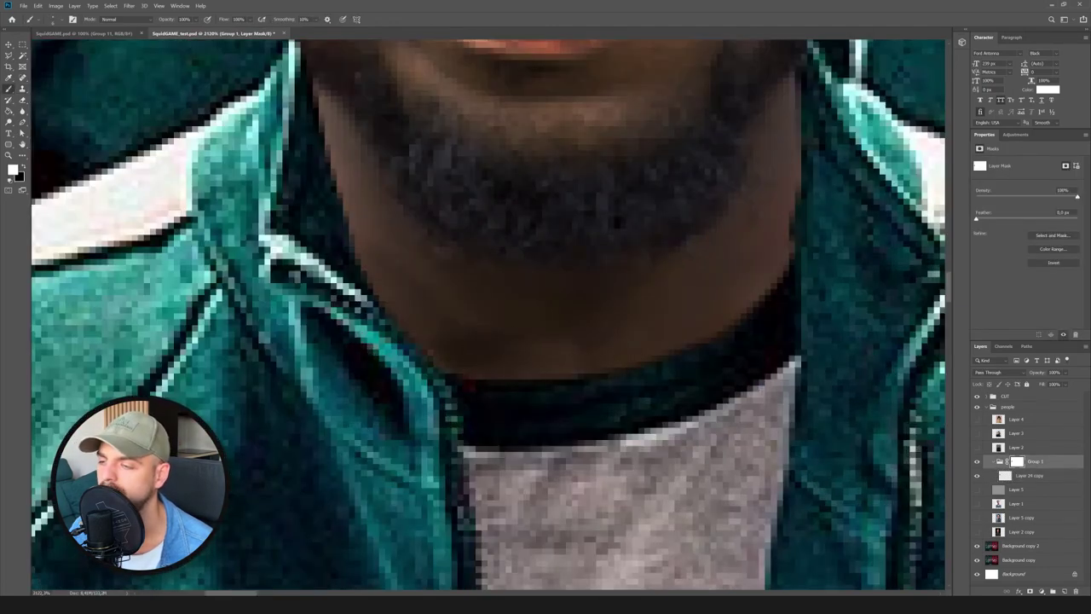
Darken the head strongly with a Hue/Saturation adjustment clipped to Layer 24 copy by lowering its lightness, and select the adjustment's mask.
scroll(785, 209, "down", 10)
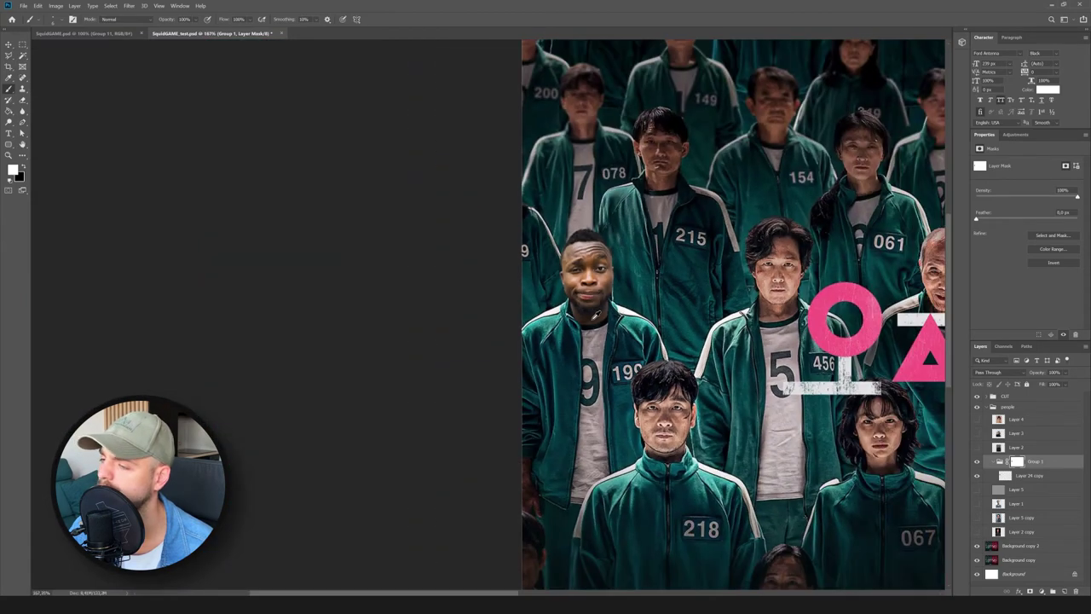
scroll(563, 260, "up", 2)
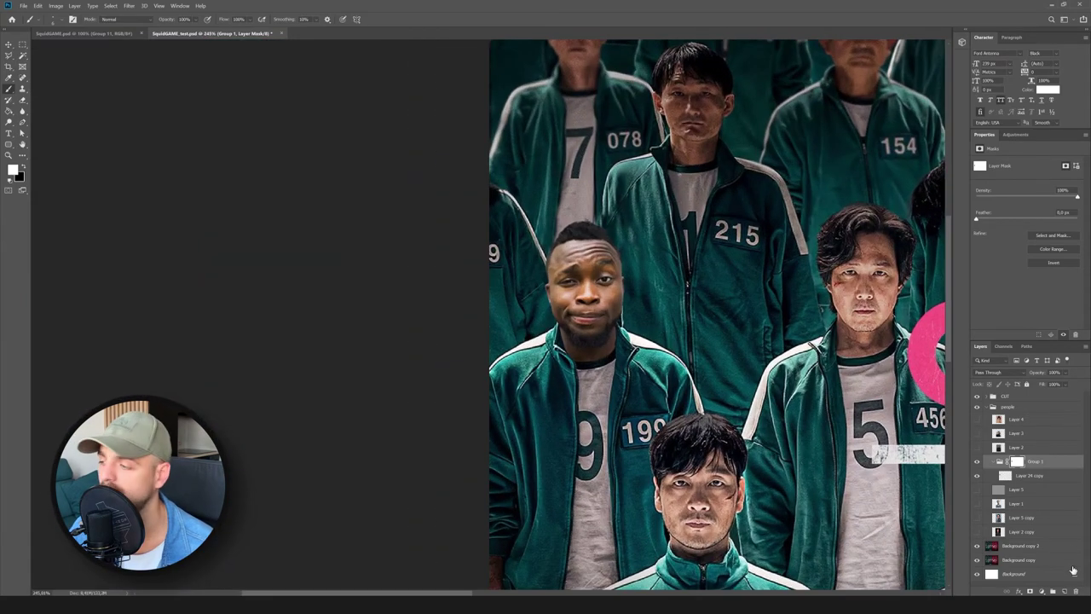
scroll(597, 314, "down", 2)
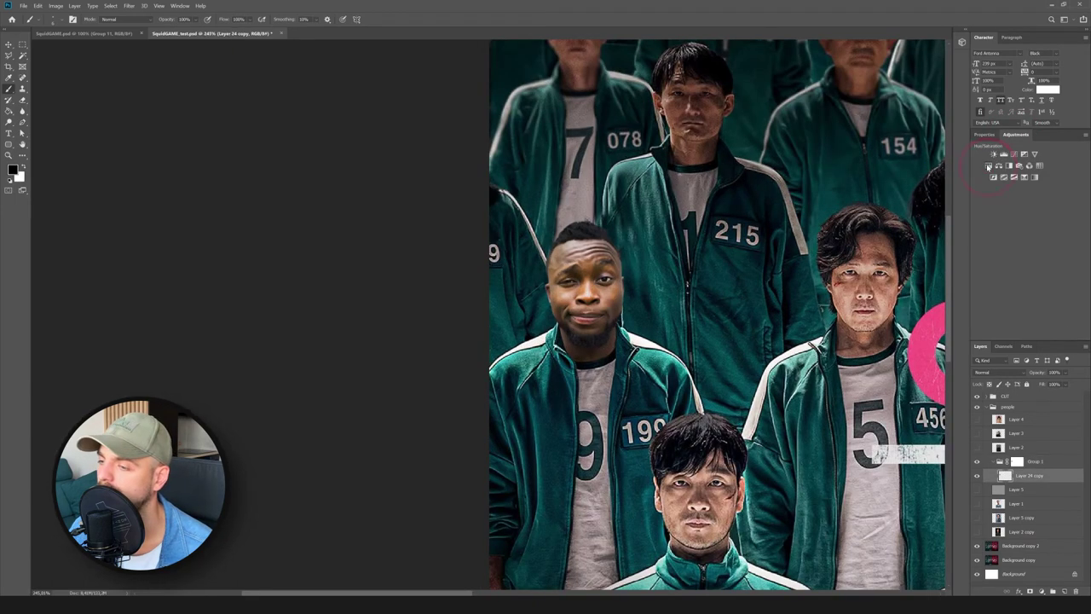
left_click(988, 166)
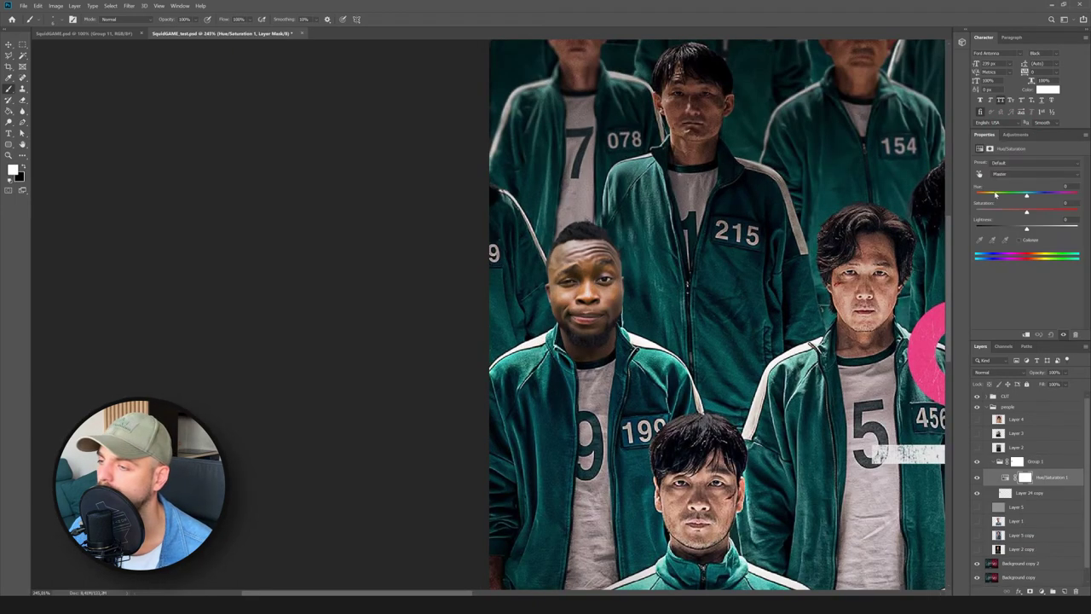
right_click(1062, 483)
left_click(1053, 275)
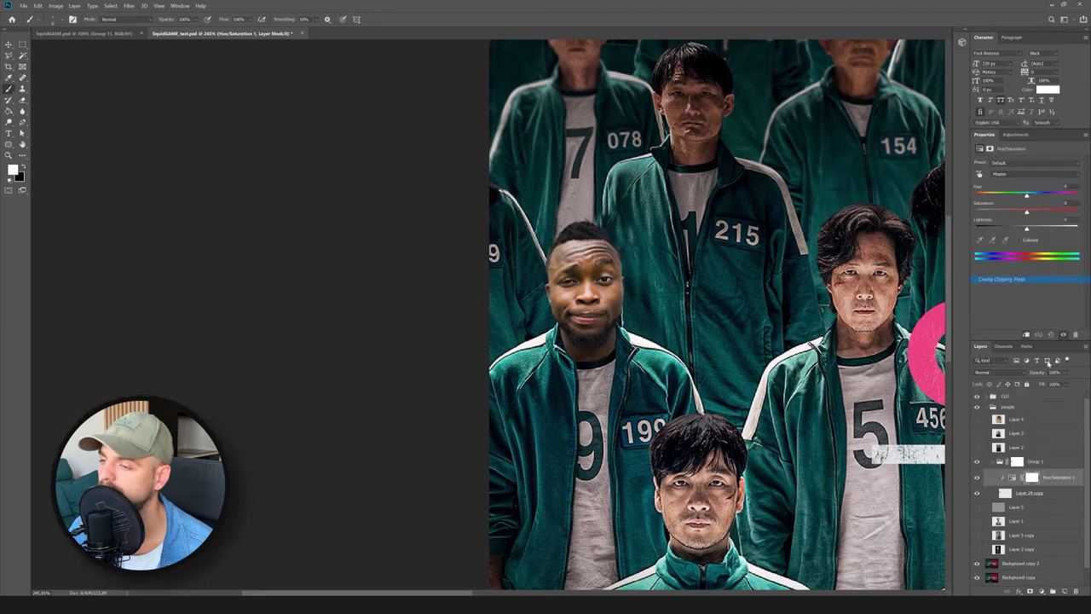
left_click_drag(1025, 230, 996, 231)
left_click(1033, 477)
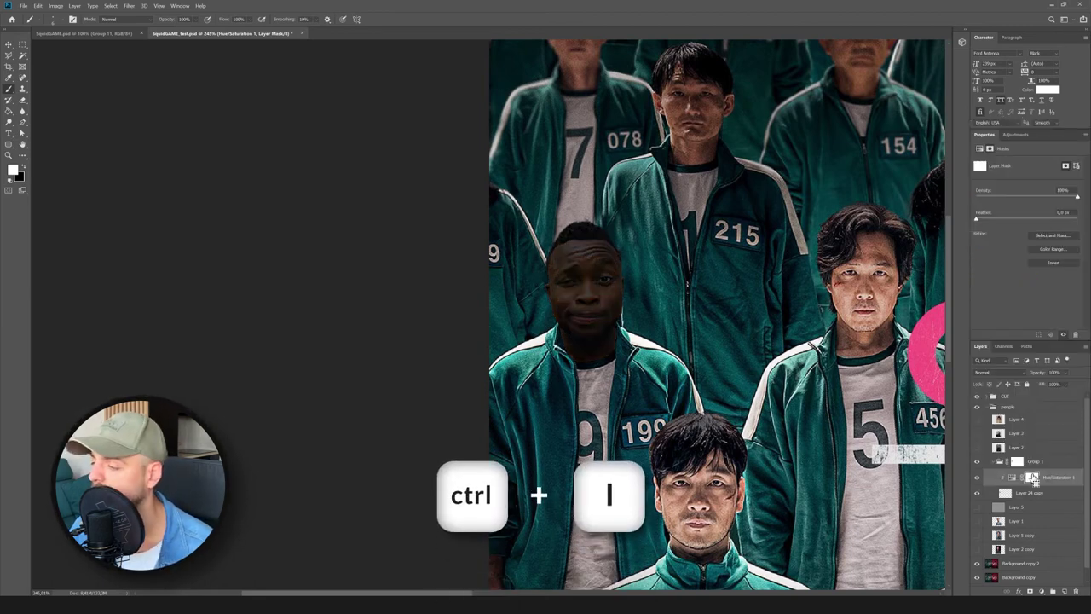
Invert the Hue/Saturation mask to black and paint white across the neck and under the chin to shade it.
key("ctrl+i")
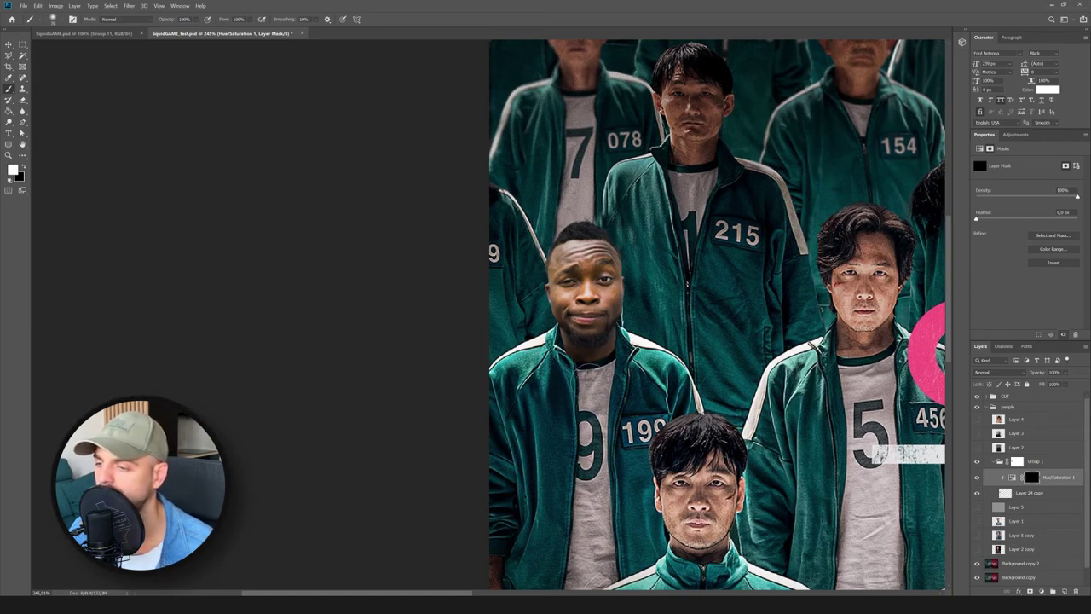
left_click_drag(554, 383, 616, 361)
scroll(611, 396, "down", 5)
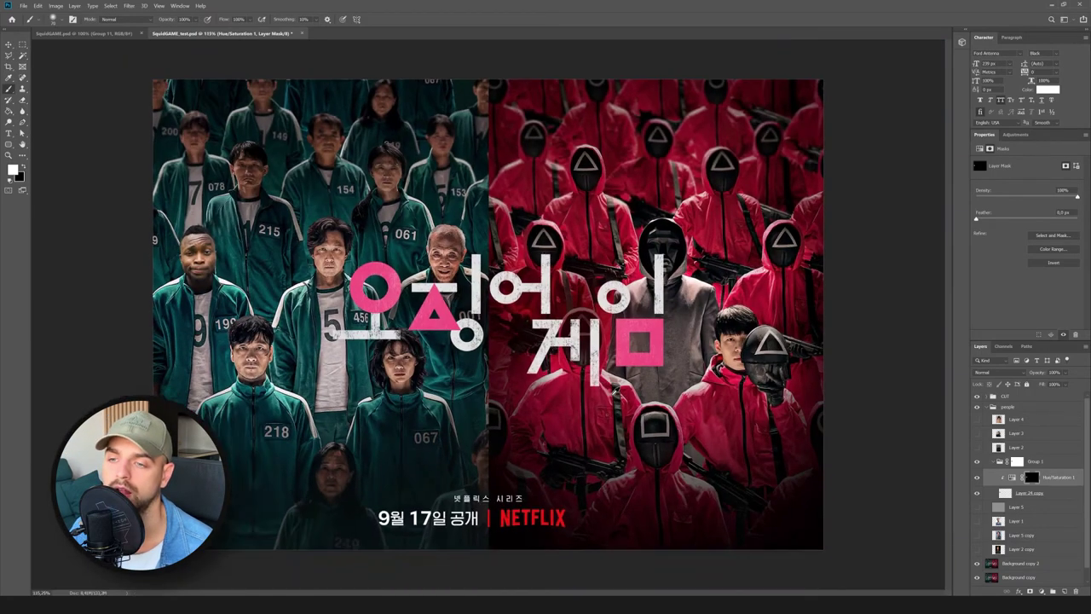
scroll(178, 270, "up", 4)
scroll(171, 260, "up", 3)
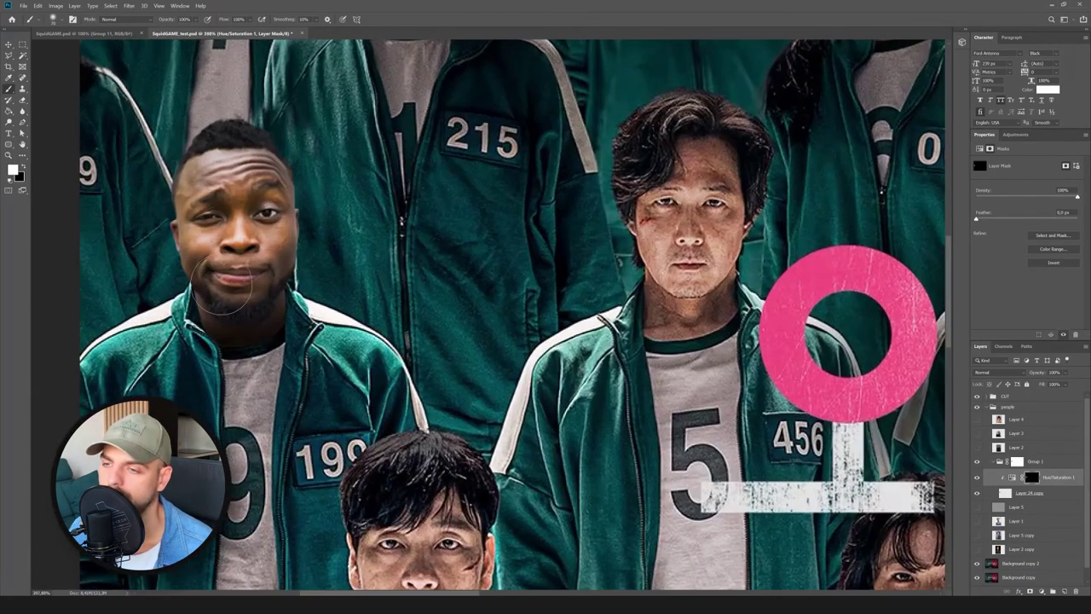
scroll(234, 294, "up", 3)
scroll(324, 307, "down", 5)
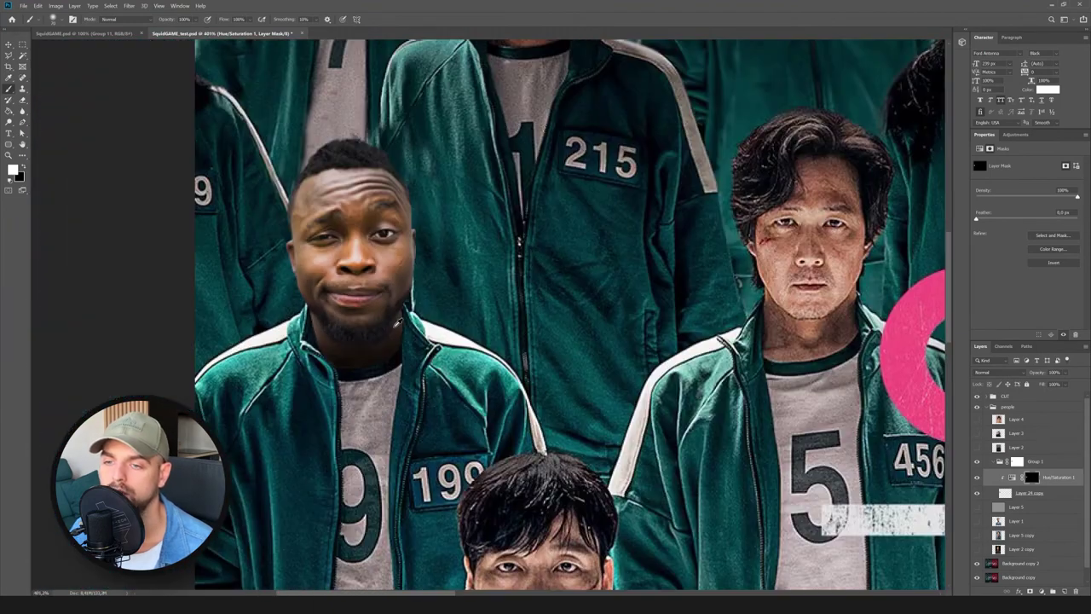
key("ctrl+0")
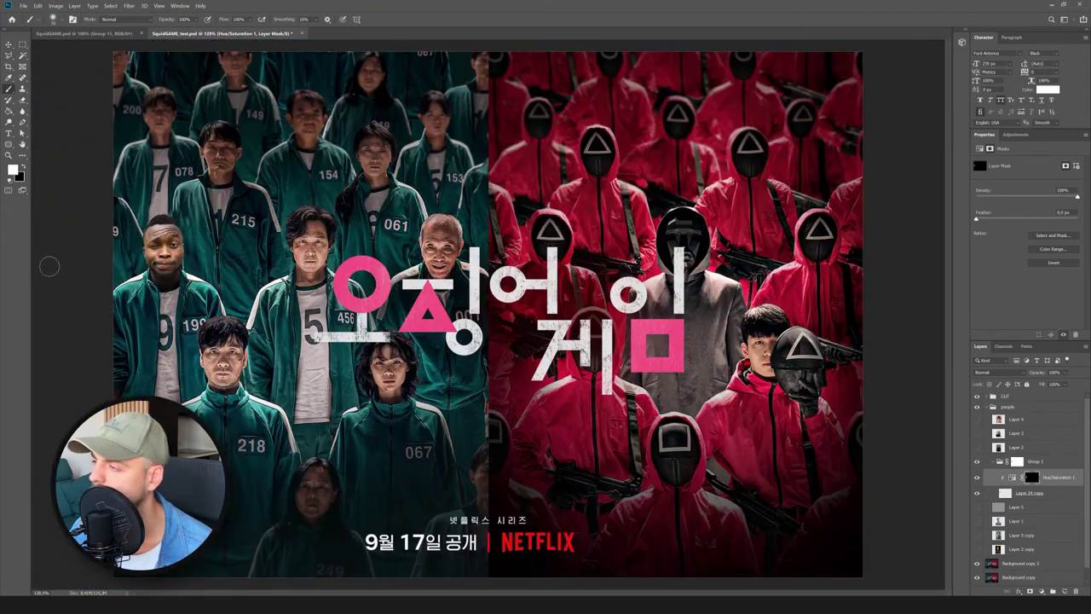
Add a Brightness/Contrast adjustment clipped to Layer 24 copy, with brightness about -26 and contrast about 31.
scroll(120, 262, "up", 1)
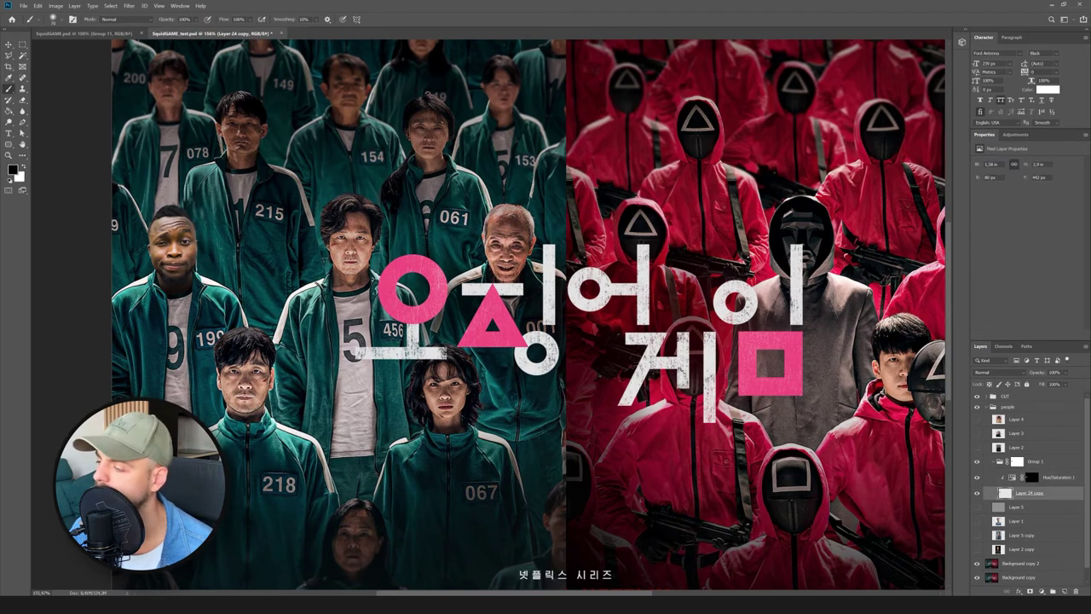
left_click(1015, 135)
left_click(994, 154)
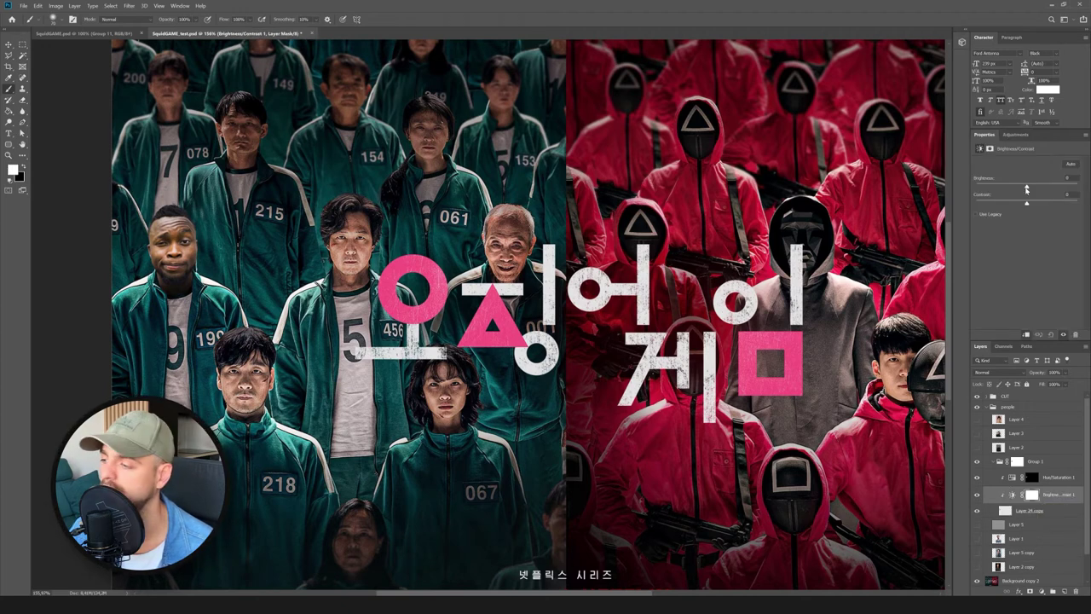
left_click_drag(1027, 188, 1010, 187)
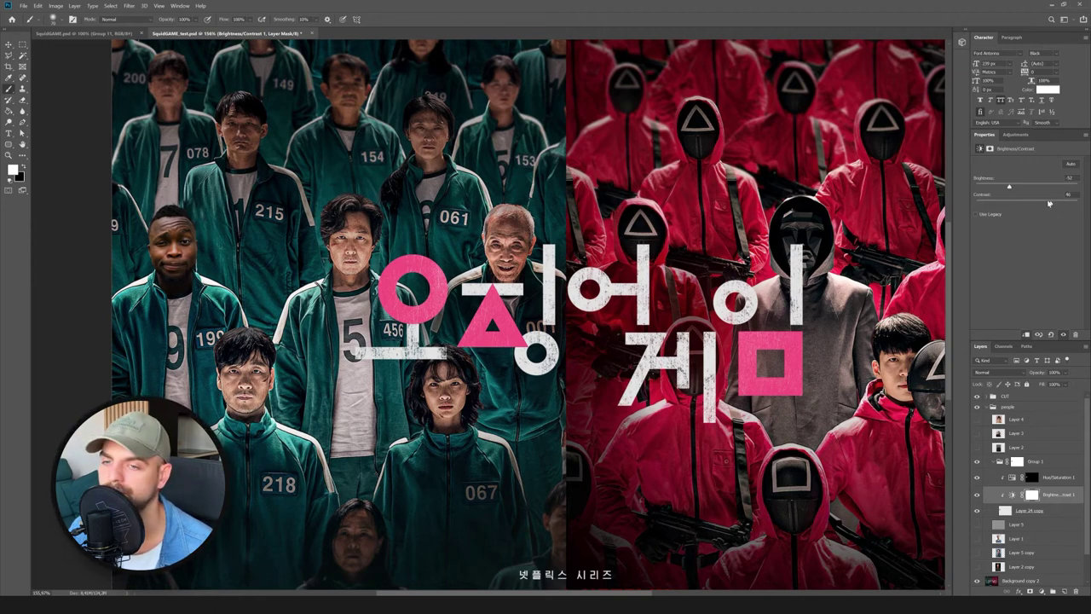
left_click_drag(1009, 186, 1018, 187)
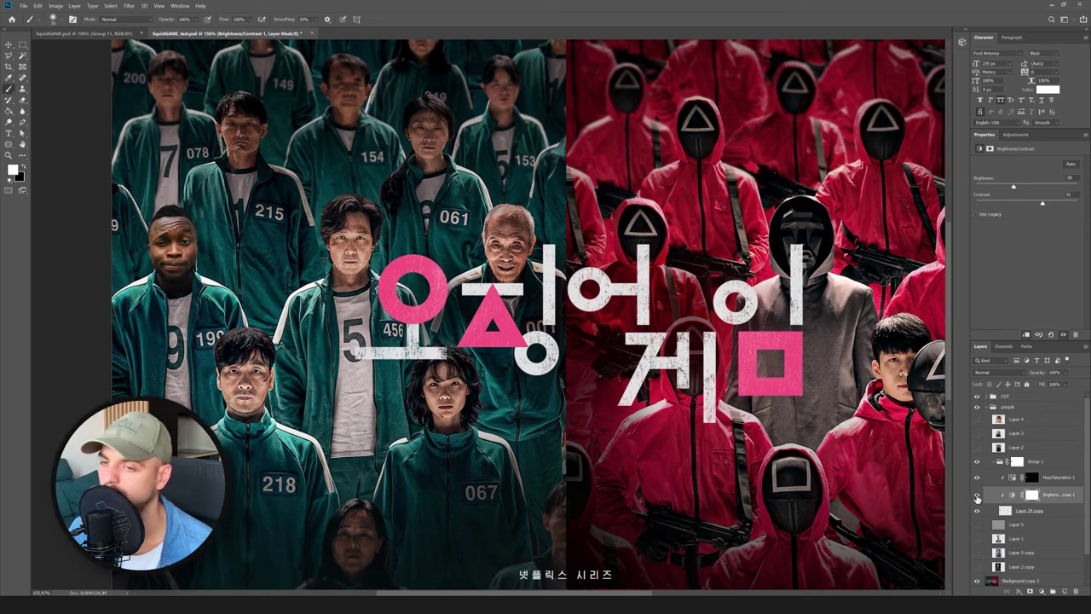
key("ctrl+0")
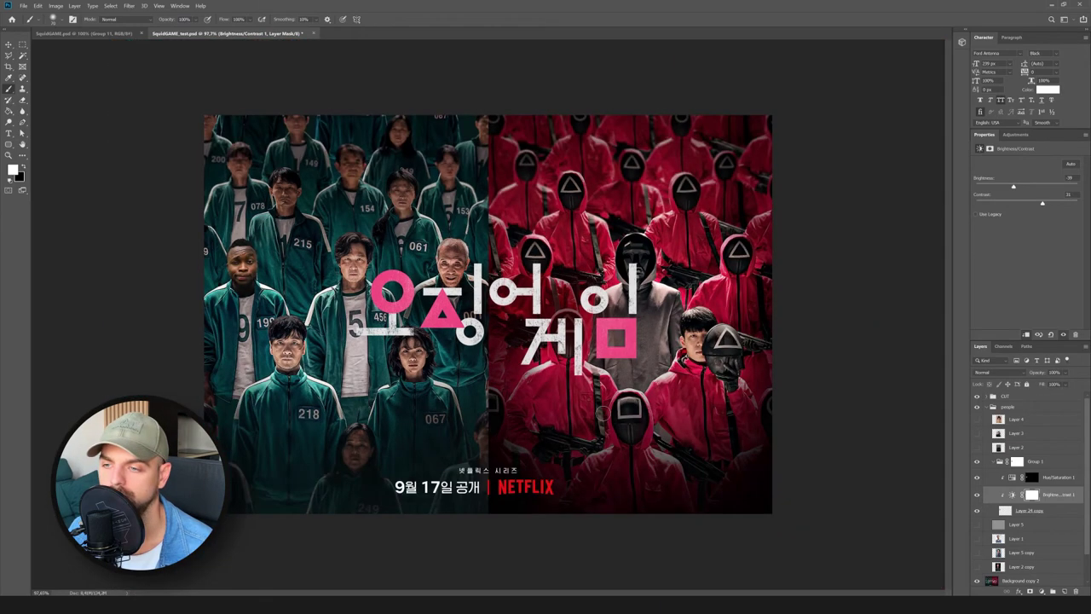
left_click_drag(1013, 188, 1020, 188)
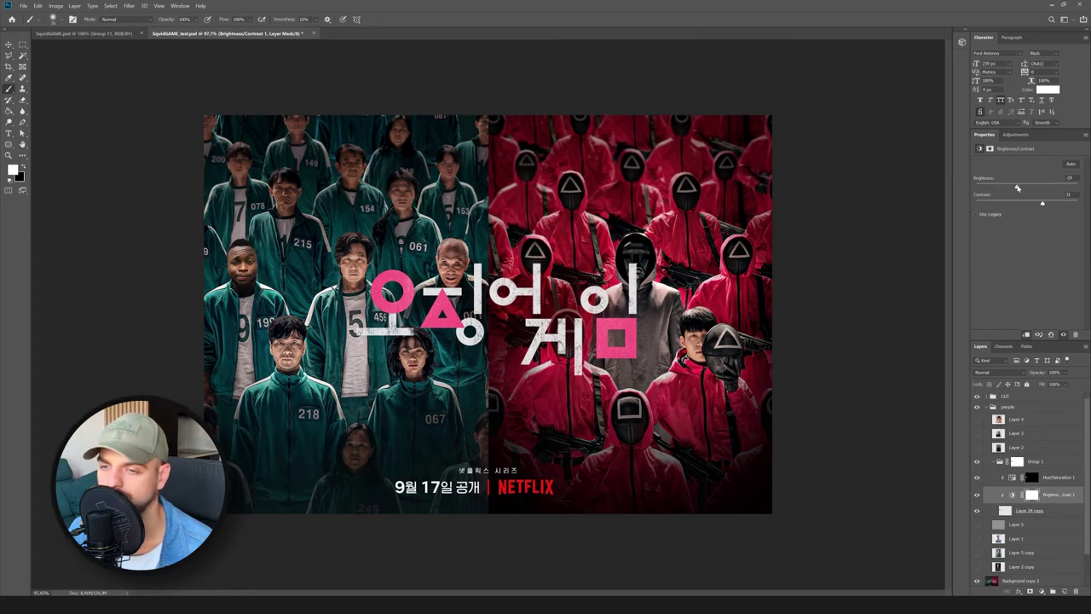
Compare the adjusted head's brightness and contrast with the surrounding players, both up close and across the whole poster.
scroll(169, 313, "up", 8)
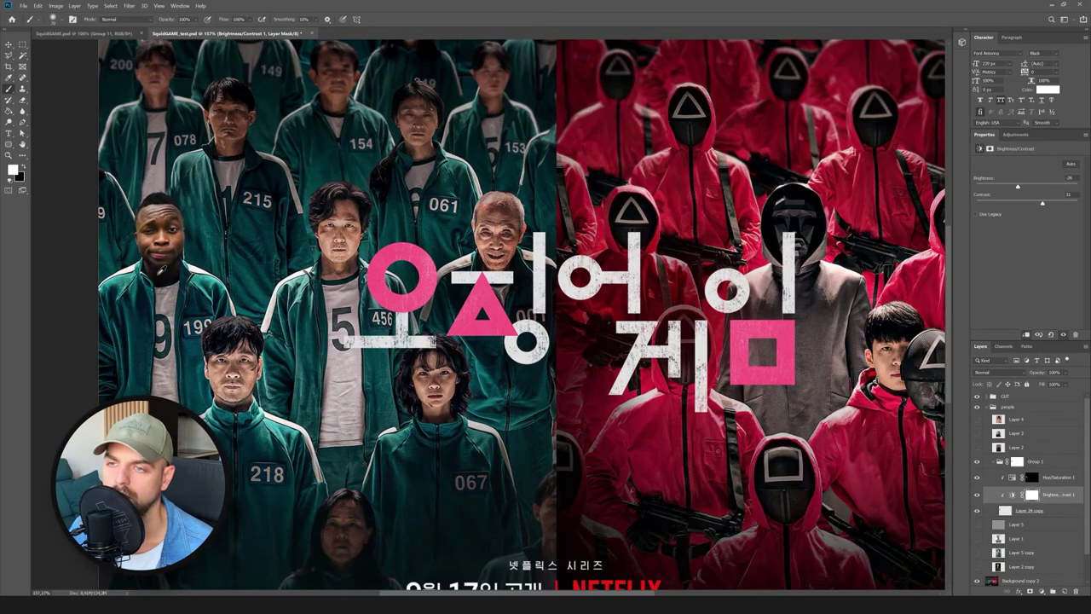
left_click_drag(229, 283, 463, 282)
scroll(469, 251, "up", 1)
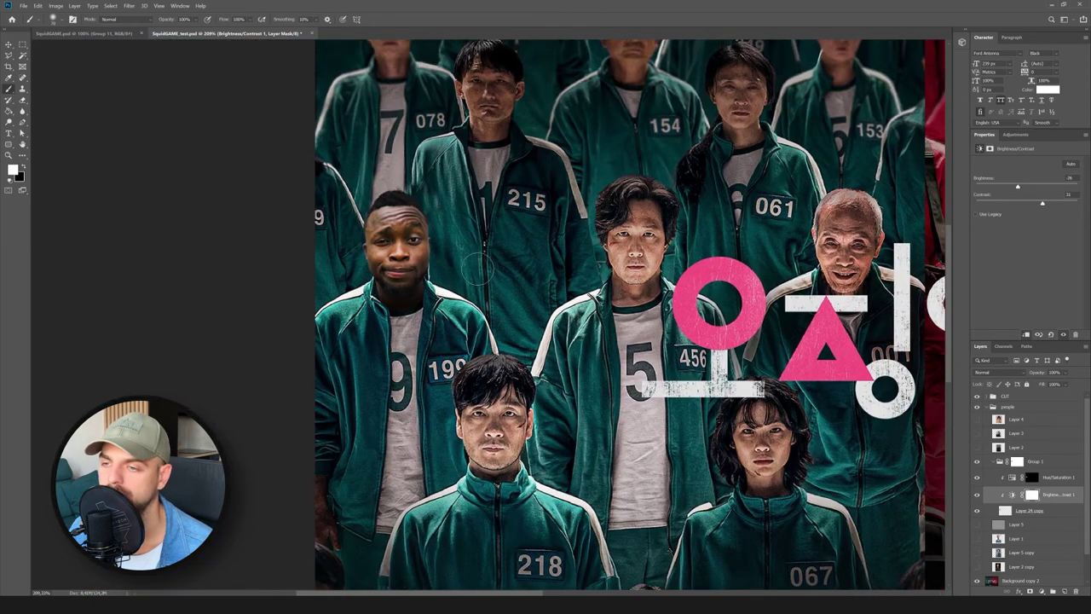
scroll(448, 187, "up", 3)
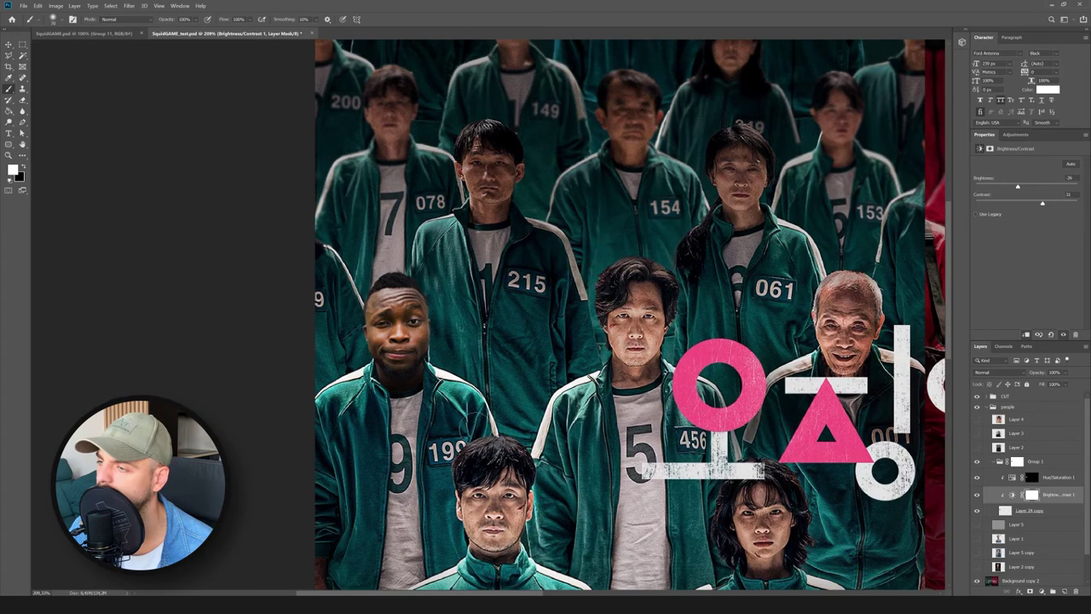
scroll(862, 309, "up", 2)
scroll(609, 281, "up", 2)
scroll(517, 309, "down", 6)
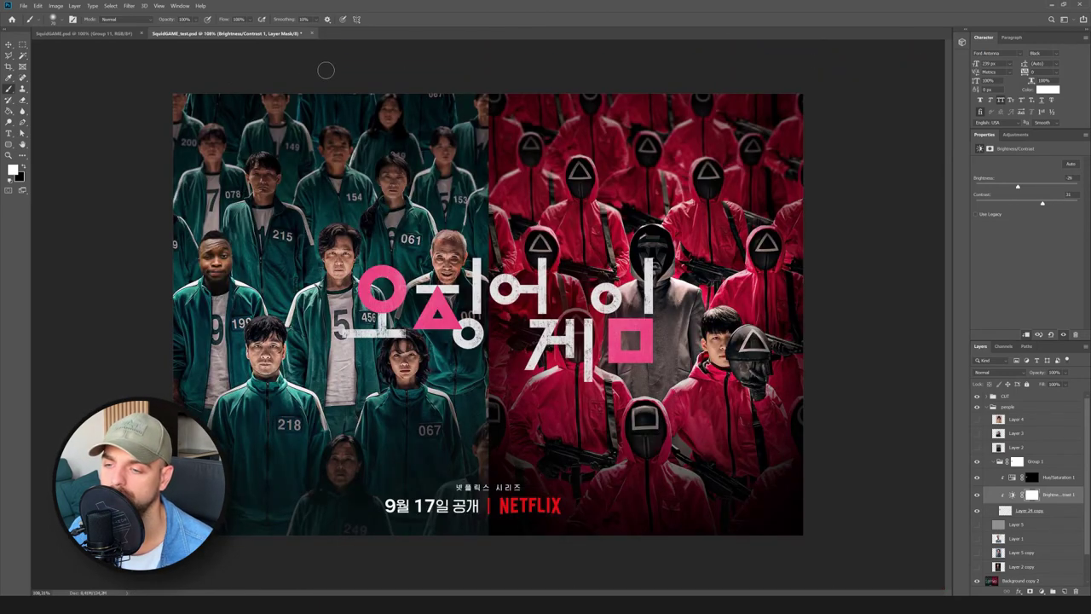
scroll(343, 55, "up", 2)
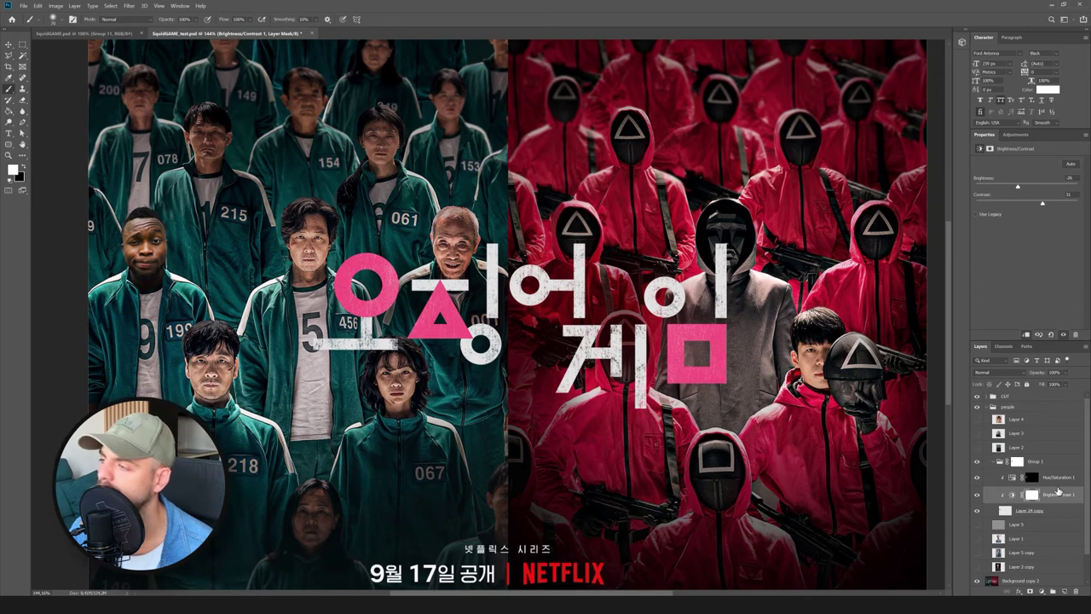
Add a second clipped Hue/Saturation adjustment with lightness about +60, invert its mask to black, and reduce the layer's opacity.
left_click(1016, 135)
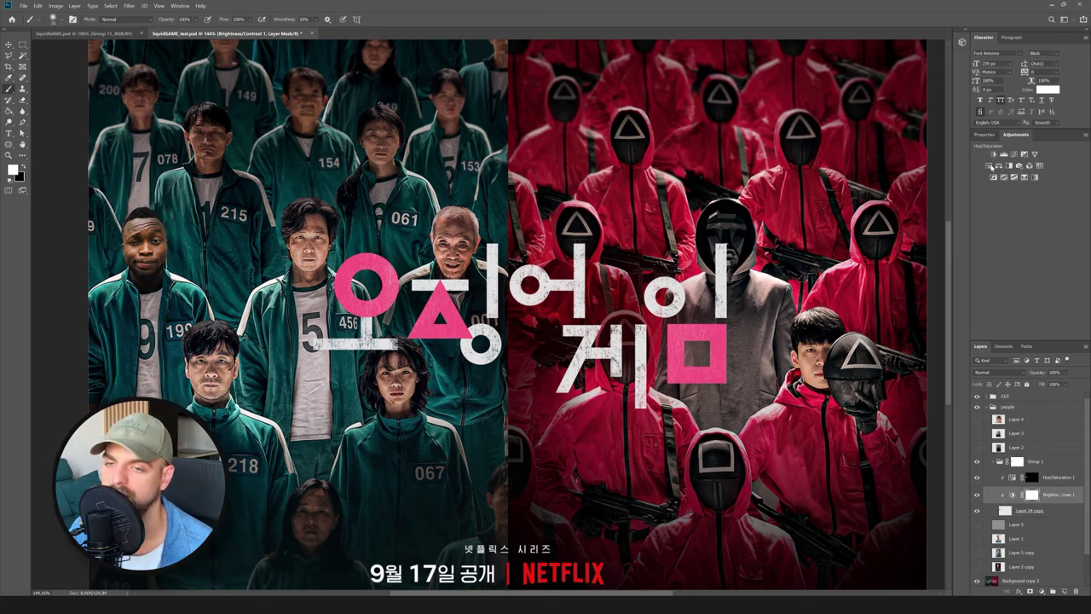
left_click(988, 165)
left_click_drag(1027, 230, 1058, 229)
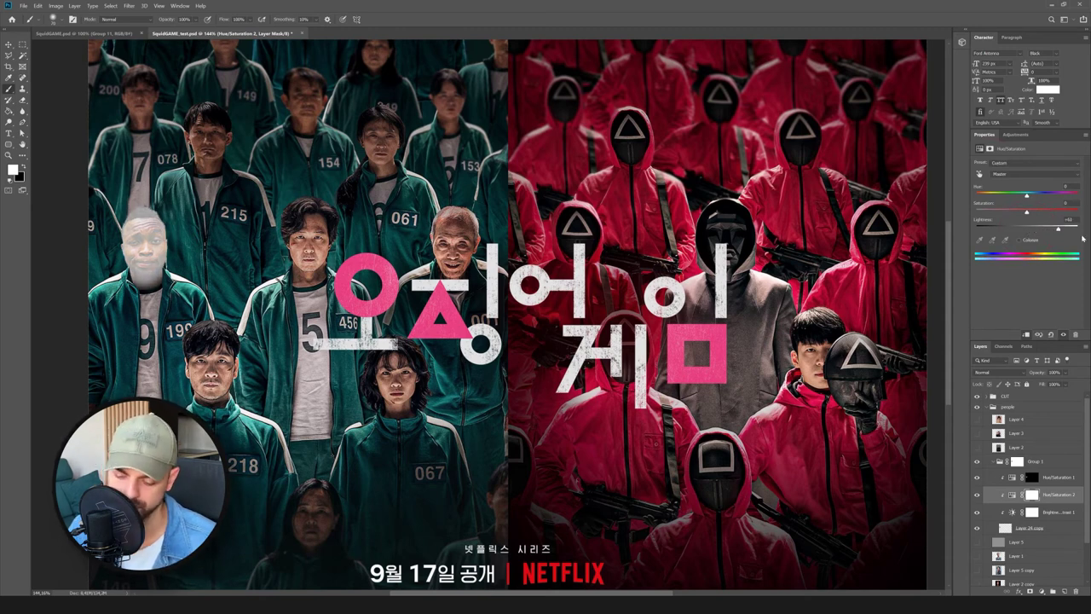
key("ctrl+i")
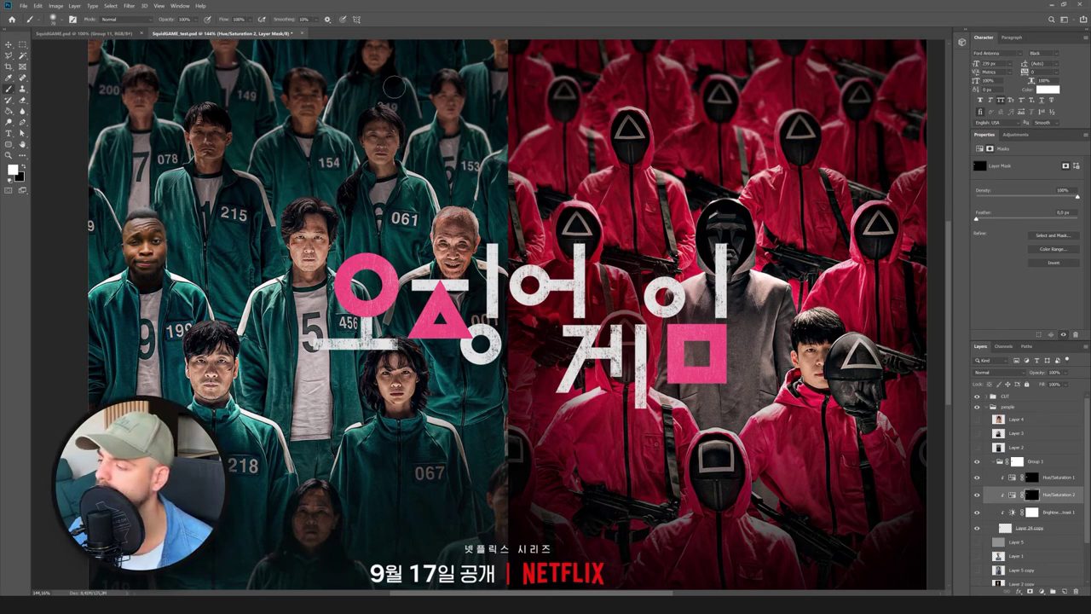
left_click(1062, 373)
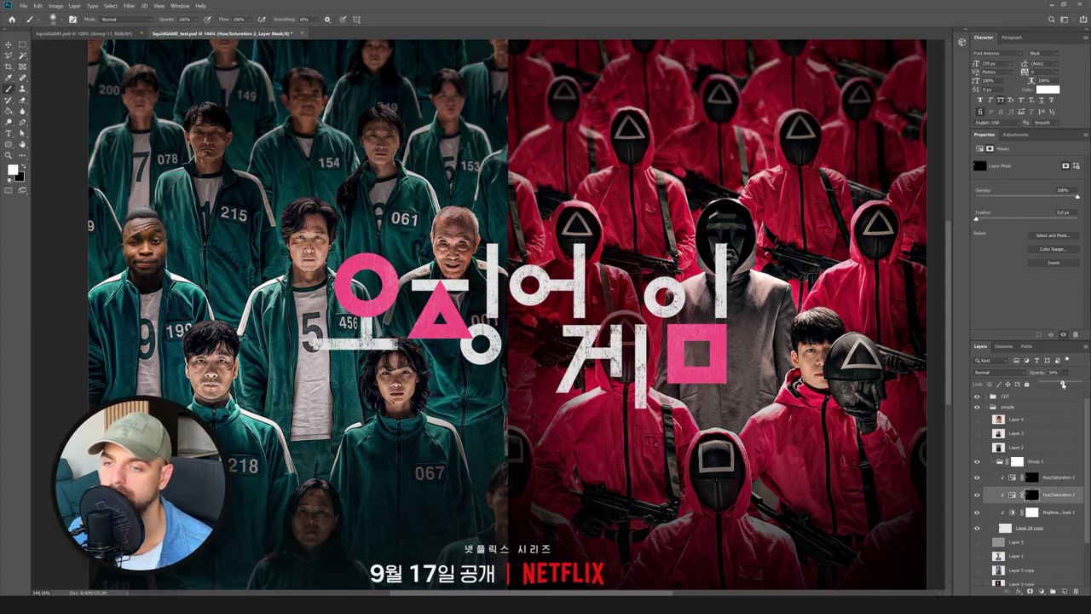
left_click(800, 4)
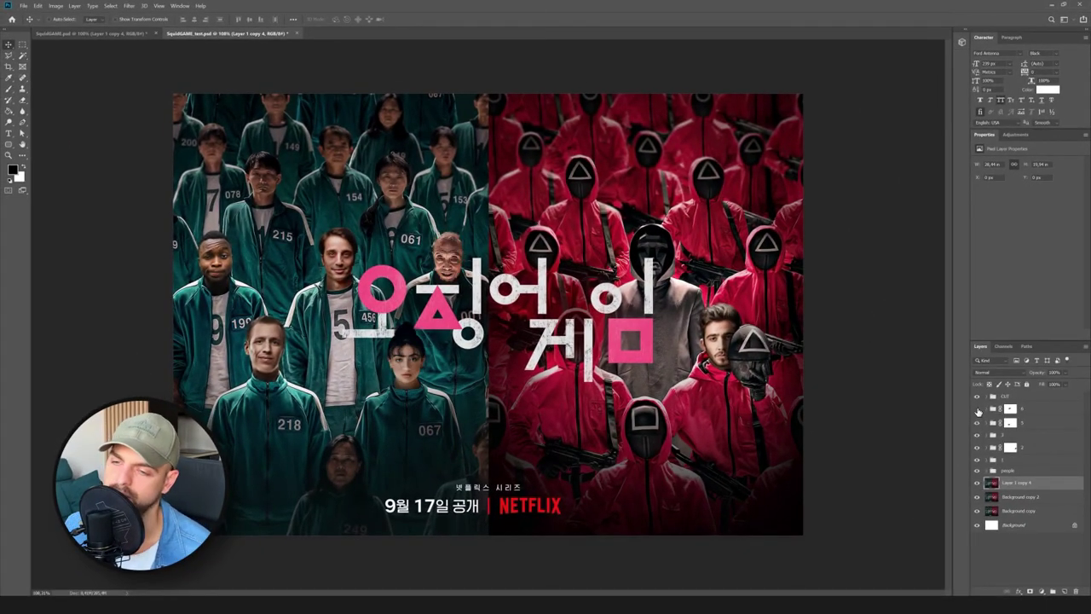
Toggle the head groups' visibility off and on to compare the replaced heads with the original faces.
left_click(978, 410)
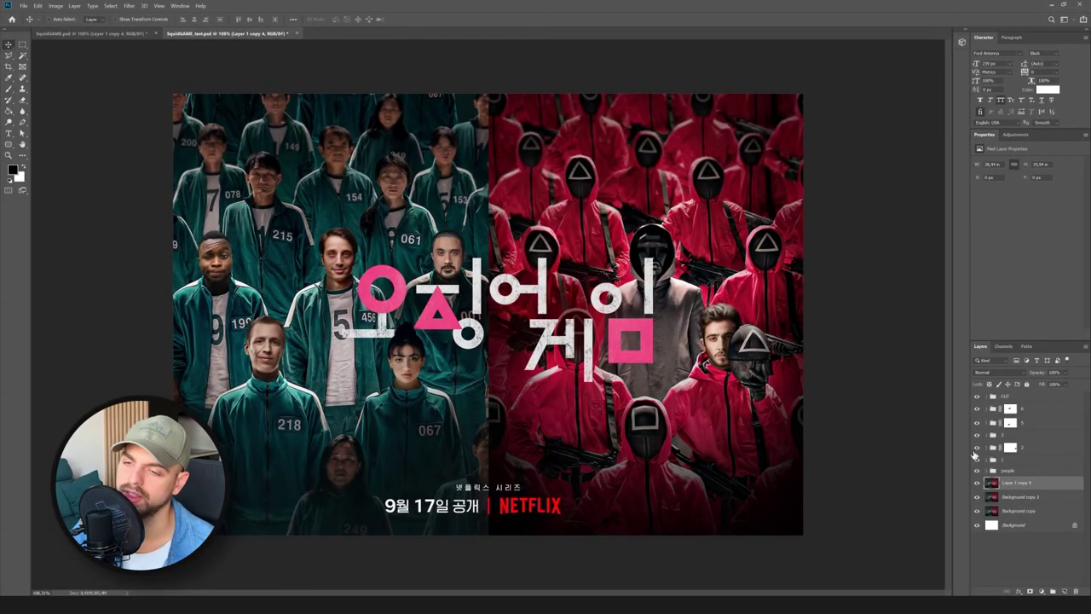
left_click(976, 461)
left_click(976, 461)
left_click(977, 471)
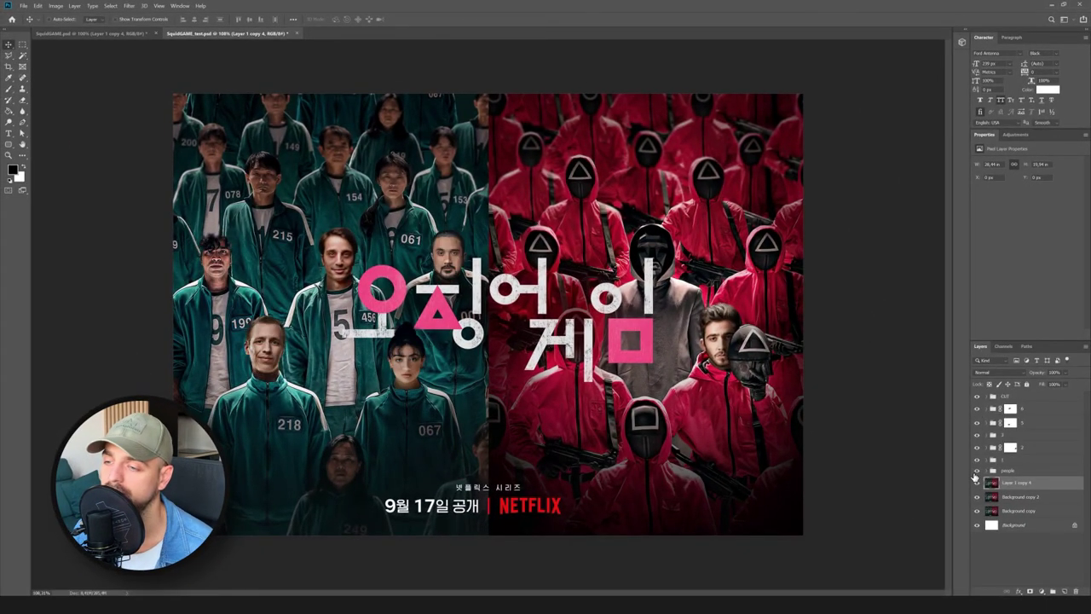
left_click(977, 472)
Examine the composited heads and compare their texture with the grain in player 215's jacket and shirt.
scroll(611, 388, "up", 3)
scroll(612, 388, "down", 2)
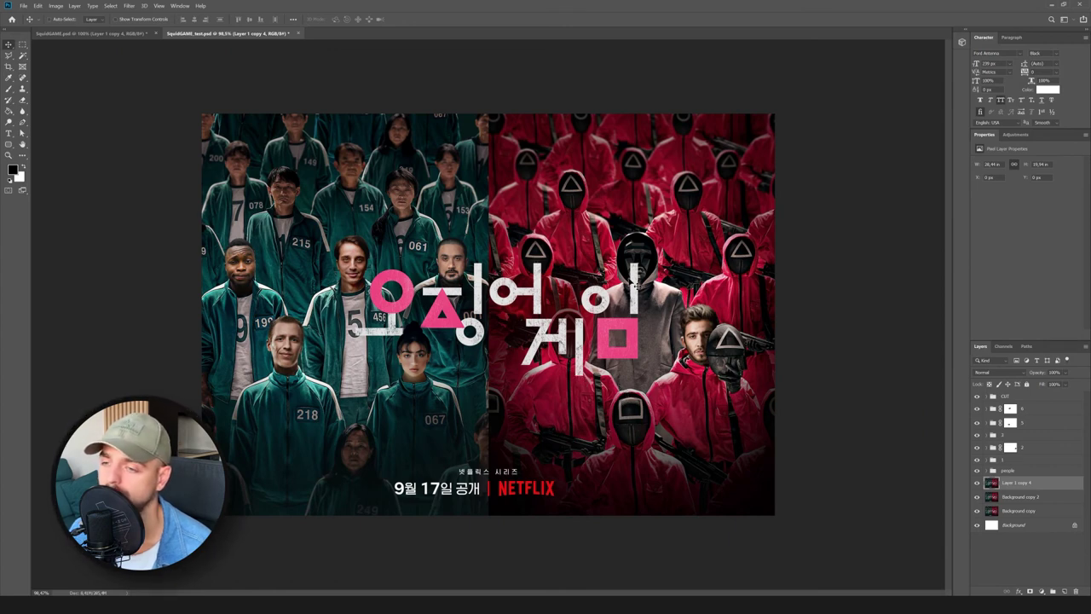
scroll(565, 229, "up", 1)
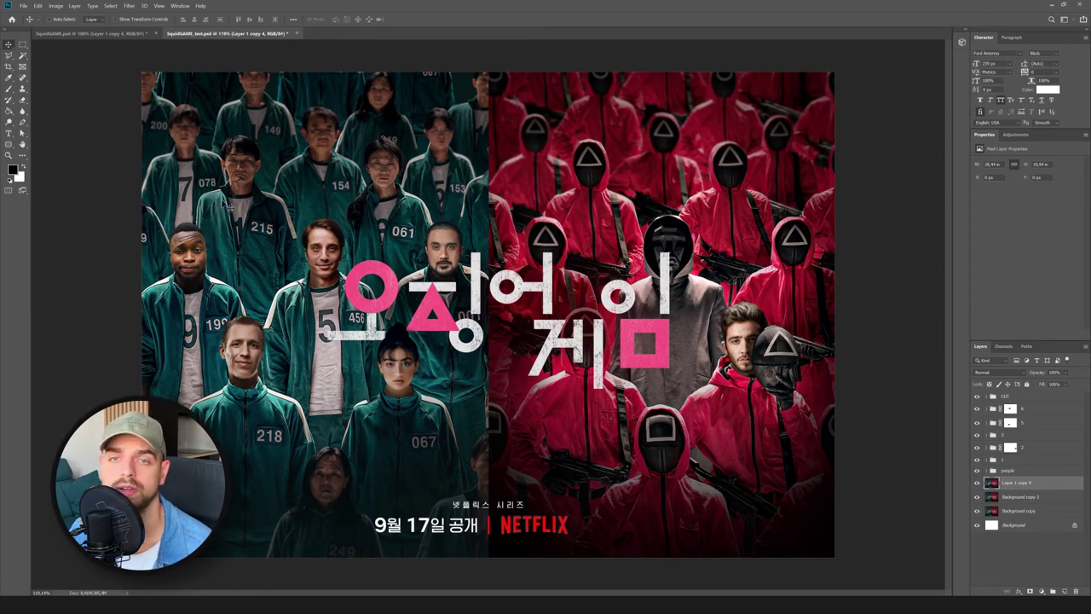
scroll(200, 209, "up", 2)
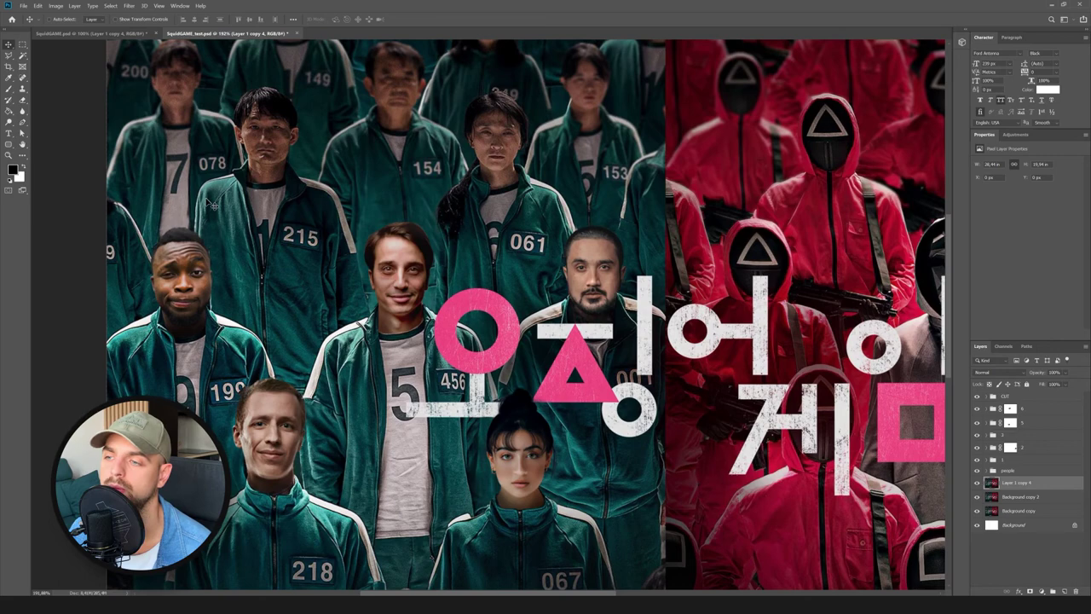
scroll(141, 193, "up", 2)
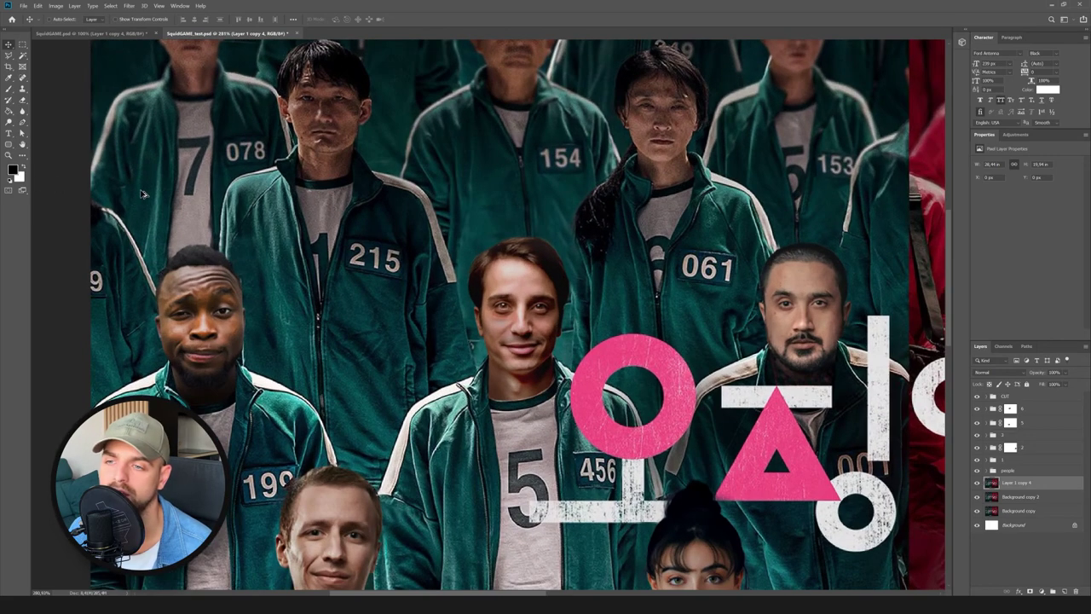
scroll(209, 249, "up", 3)
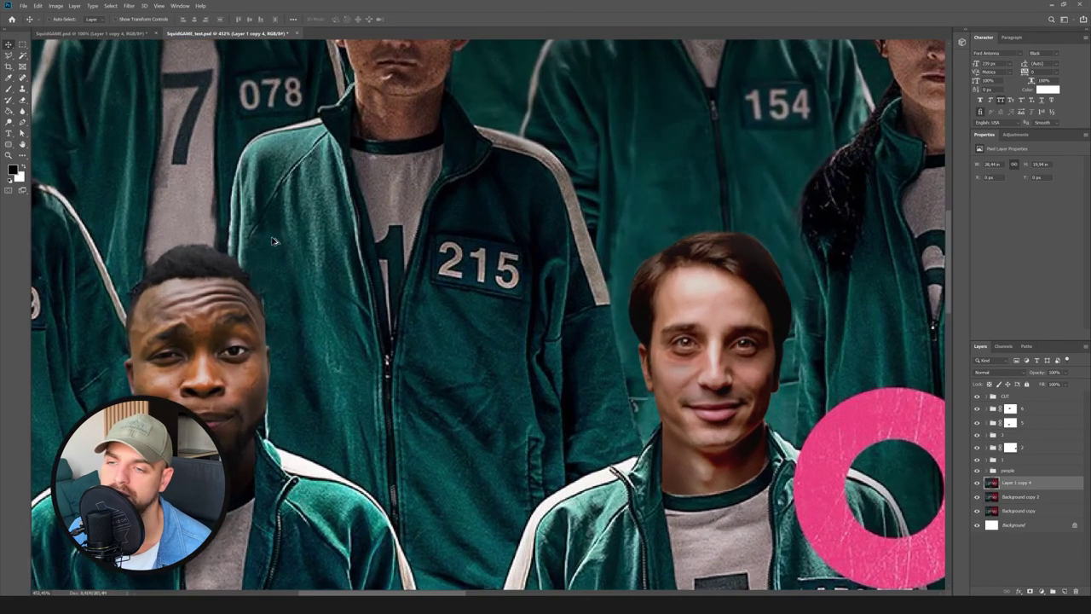
scroll(277, 245, "up", 4)
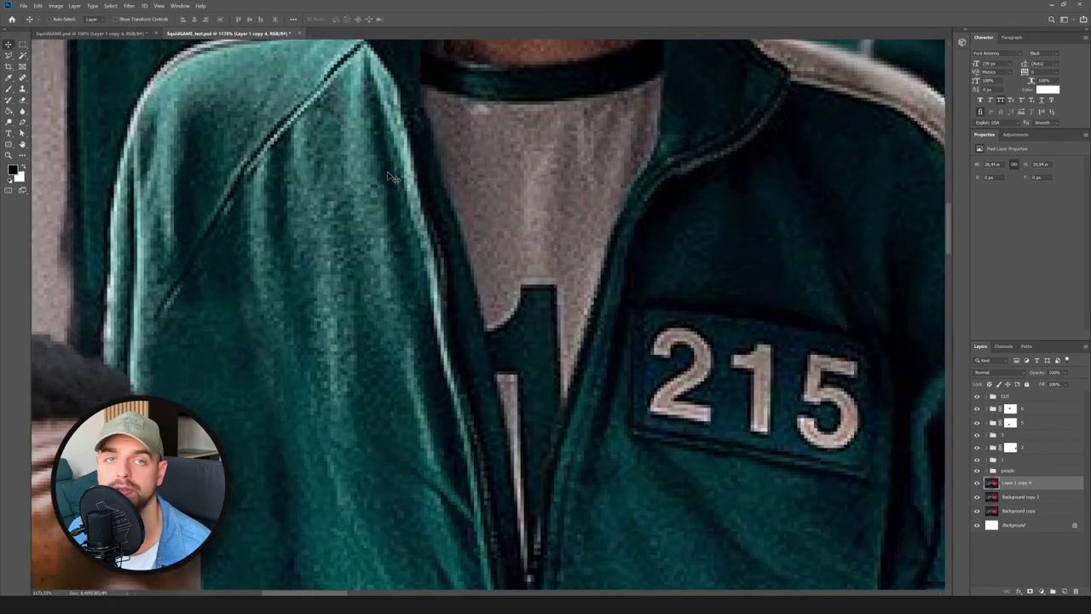
scroll(539, 145, "down", 8)
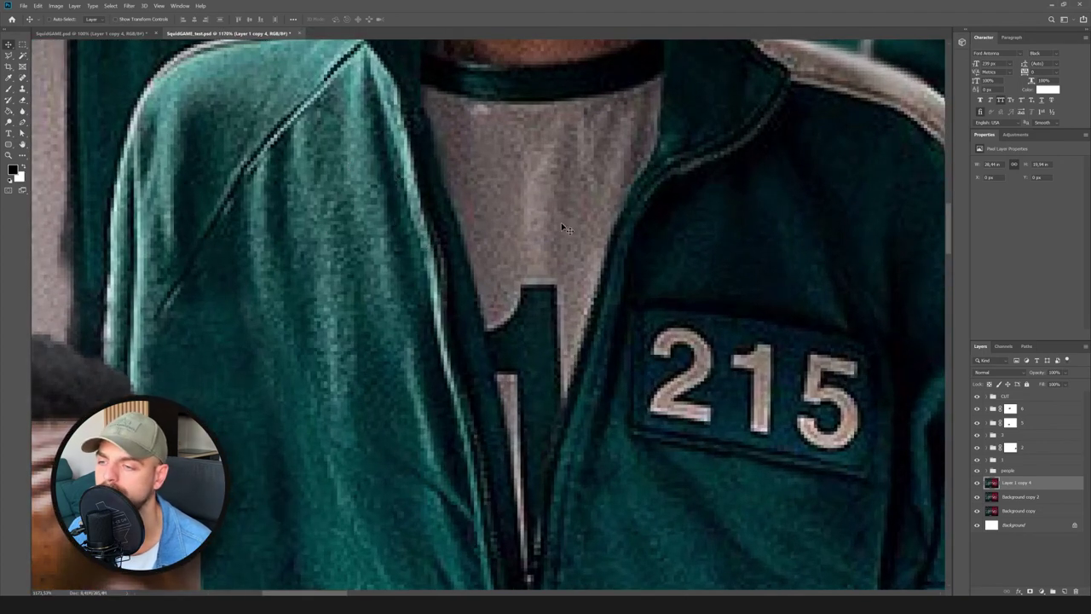
scroll(532, 244, "down", 2)
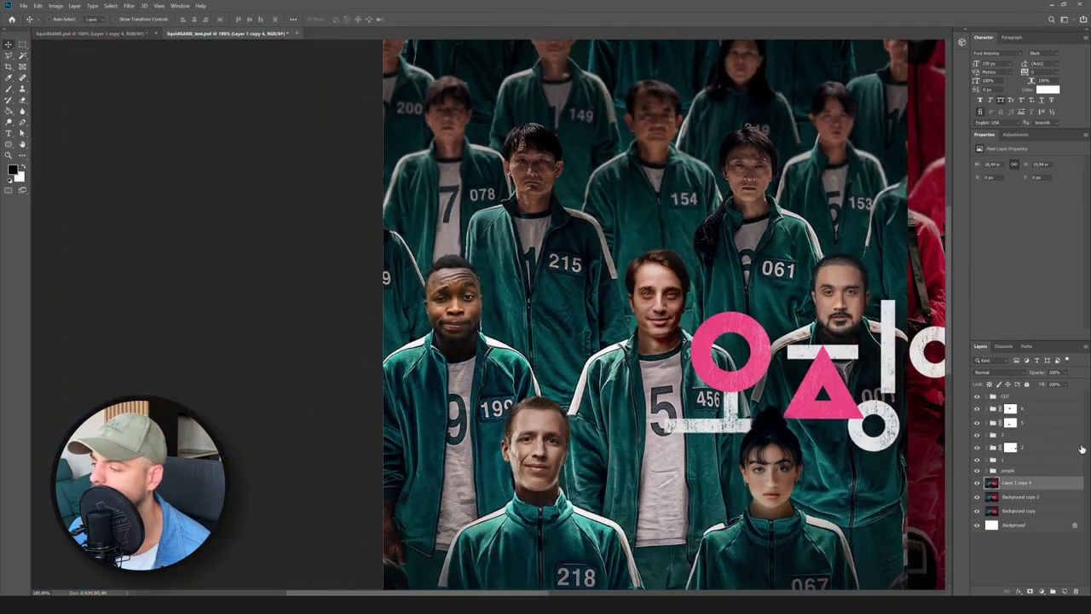
Select all head groups down to the people group and combine them into one group.
left_click(1047, 411)
left_click(1032, 471, "shift")
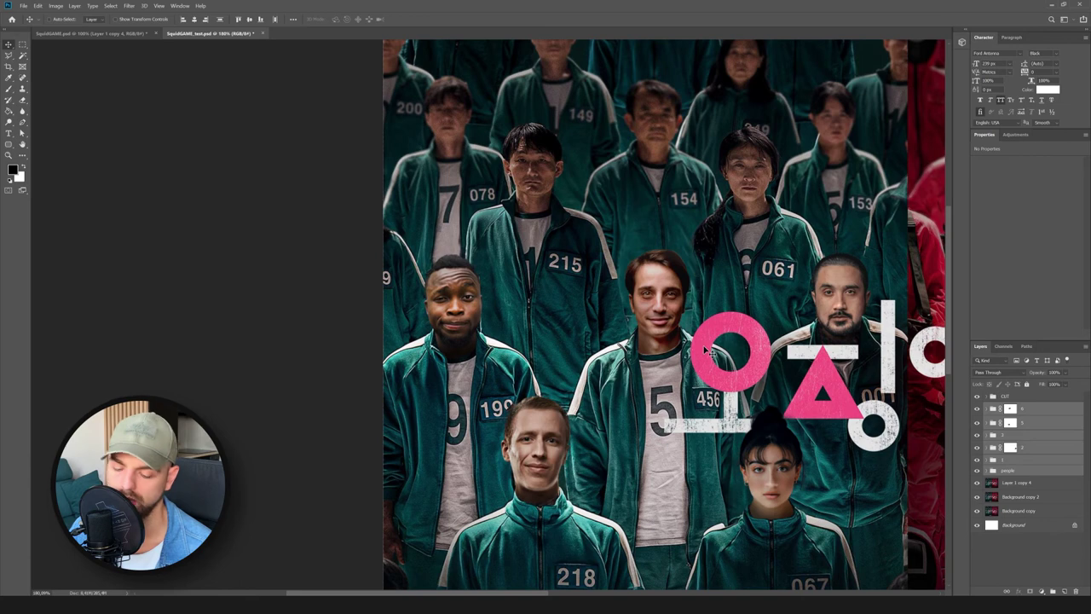
key("ctrl+g")
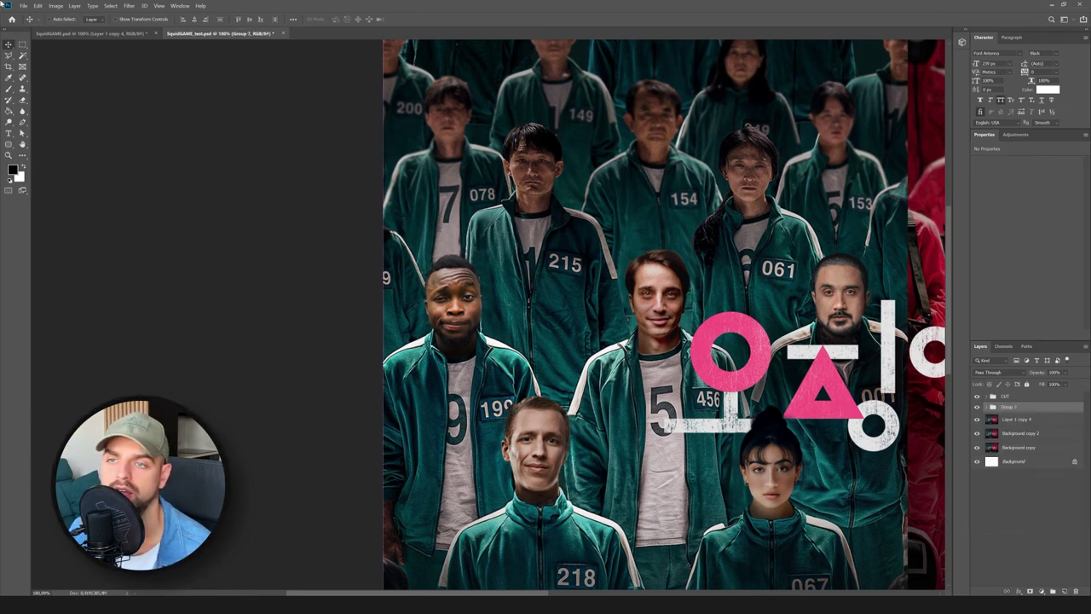
Create a new layer above the combined head group in Soft Light mode, filled with the neutral 50% gray.
left_click(74, 6)
mouse_move(128, 17)
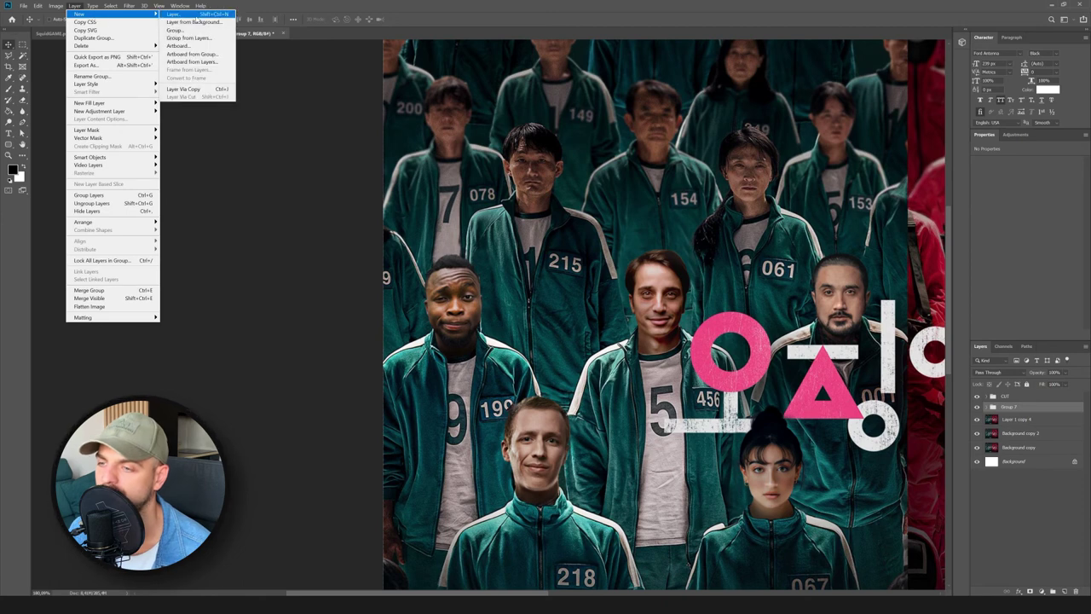
left_click(197, 17)
left_click(507, 222)
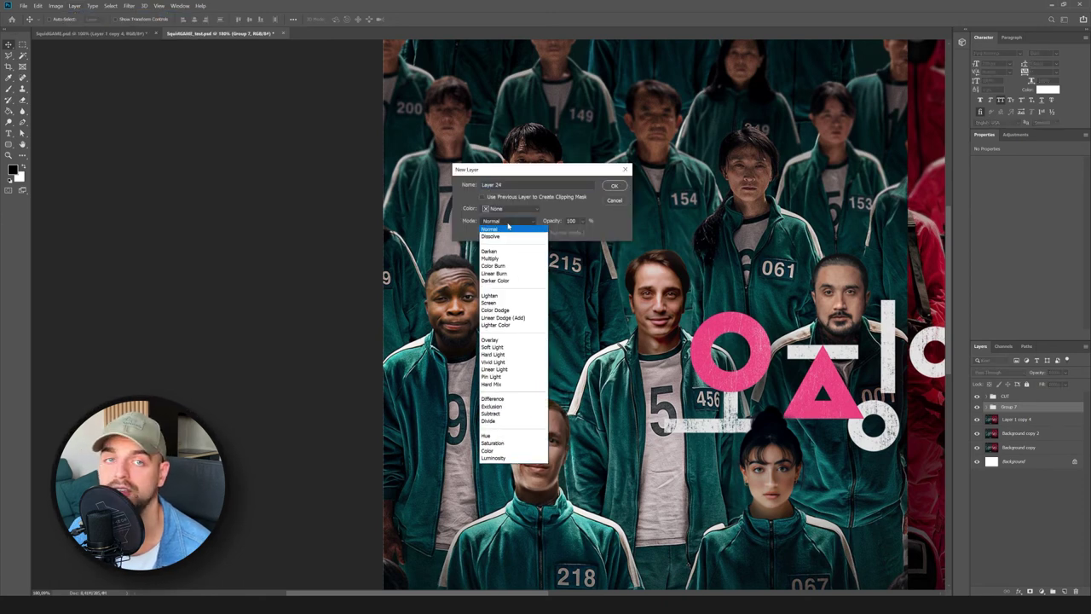
left_click(493, 347)
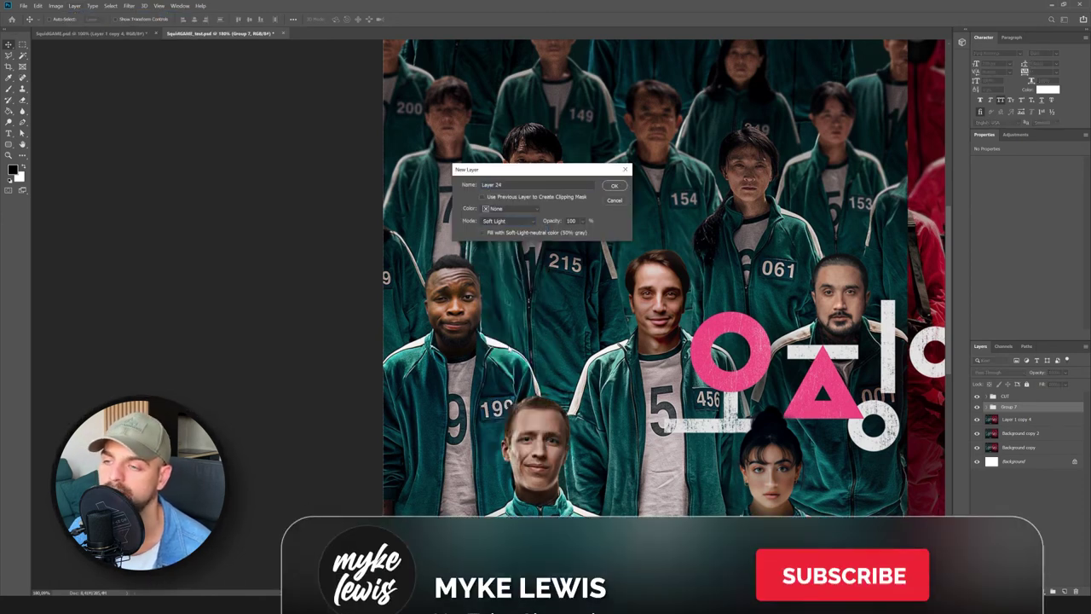
left_click(483, 232)
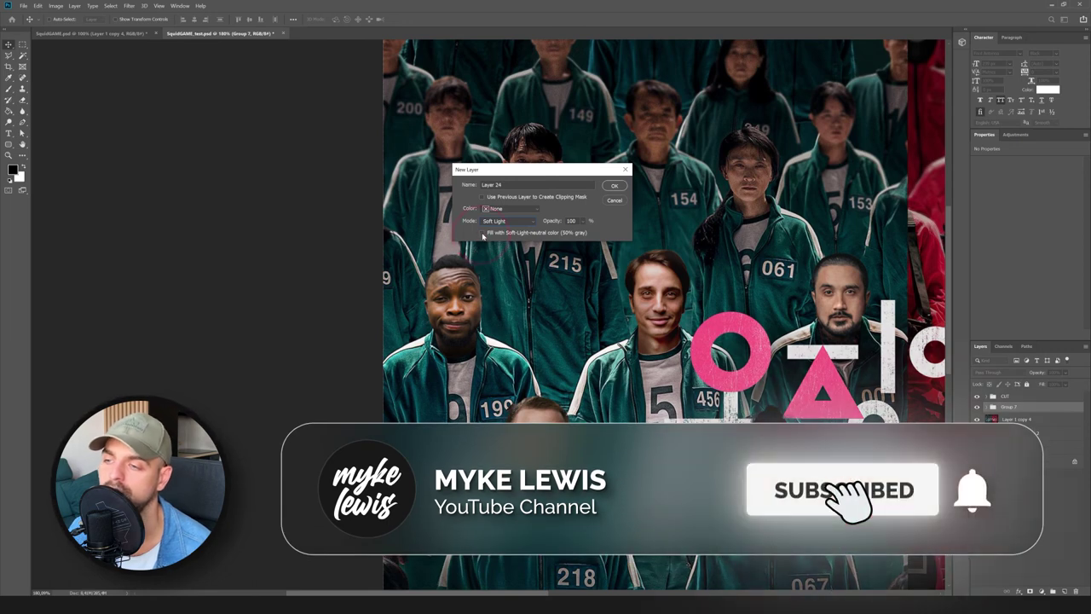
left_click(610, 187)
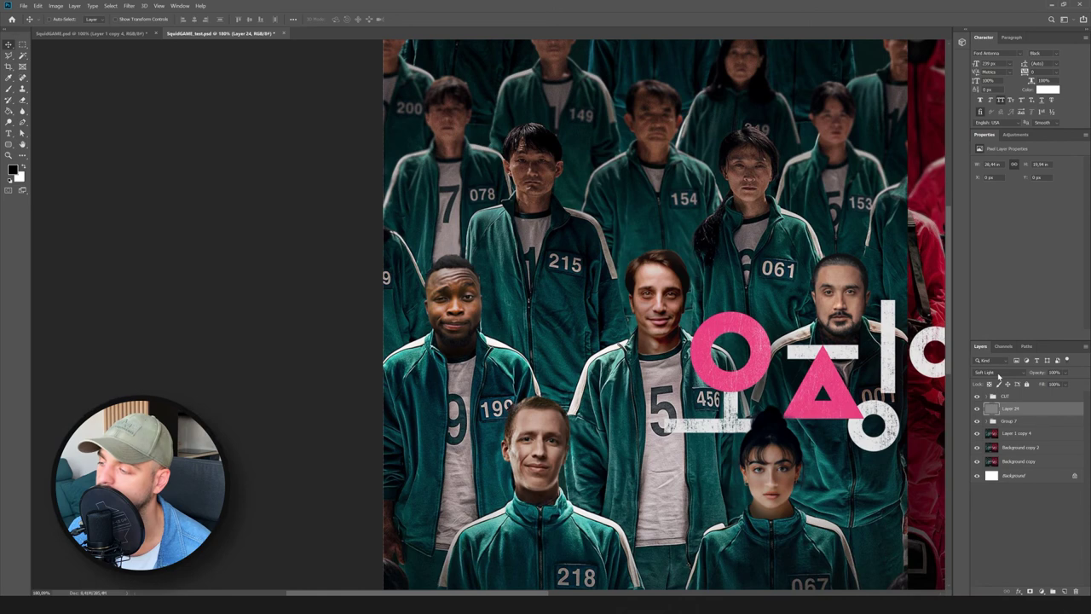
Apply an Add Noise filter to the gray layer with amount 30.46%, uniform distribution and monochromatic noise.
left_click(128, 5)
mouse_move(202, 123)
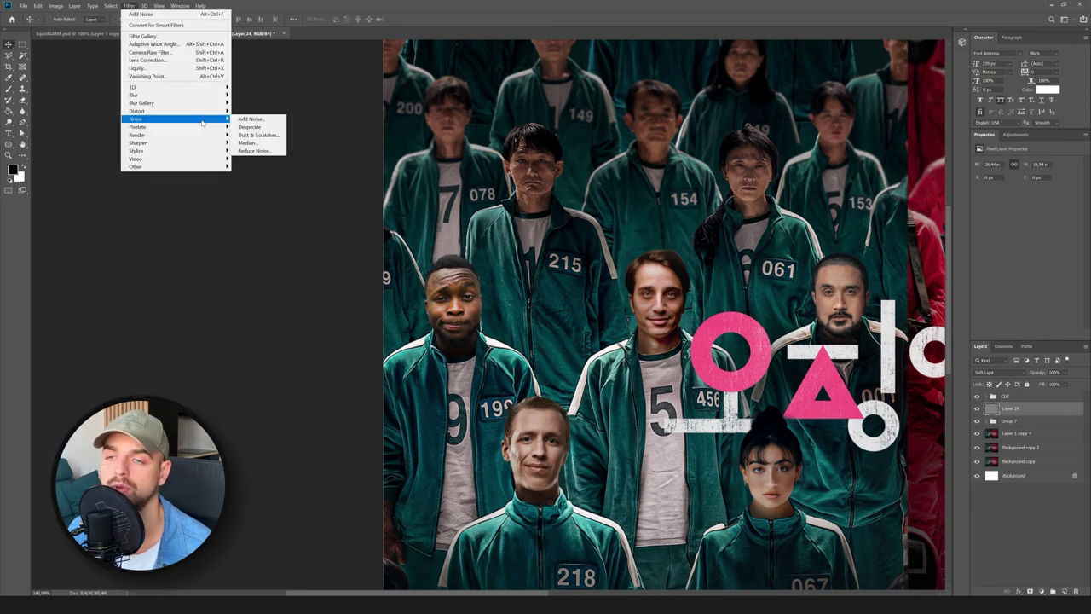
left_click(249, 119)
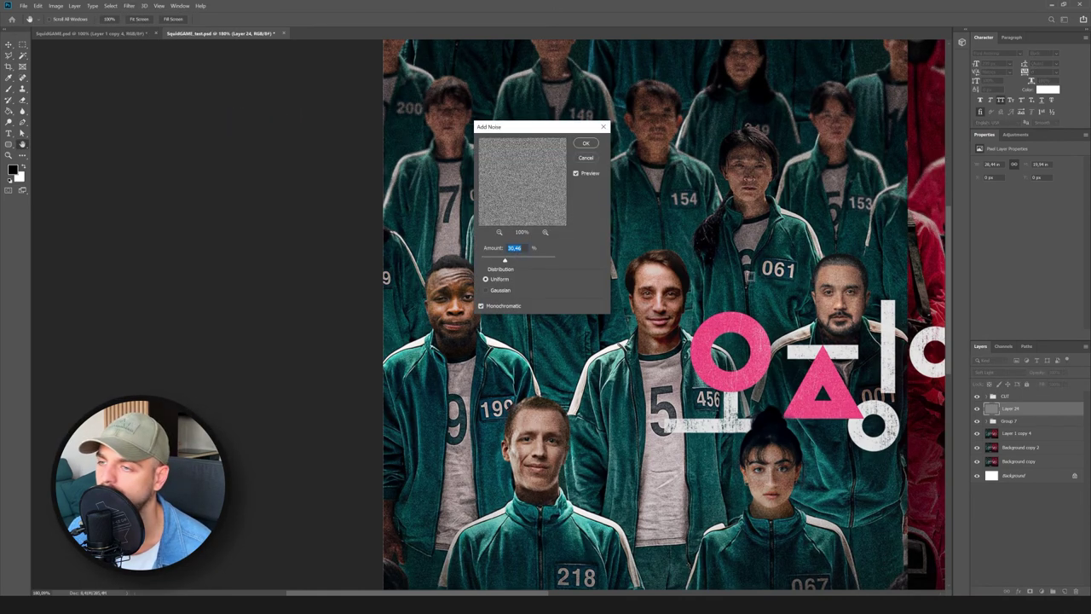
left_click_drag(497, 126, 624, 143)
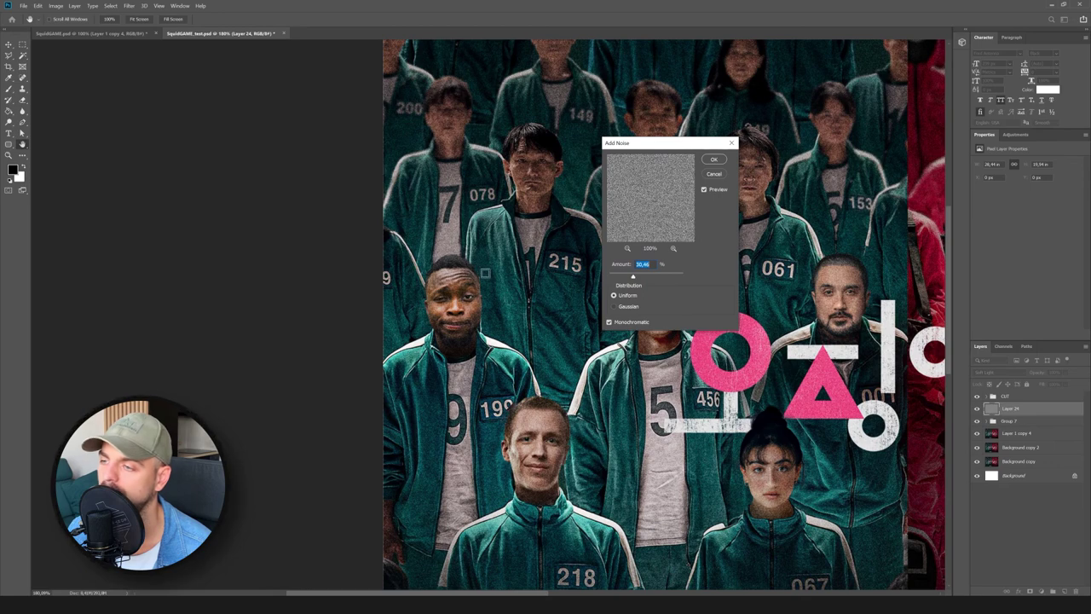
left_click(713, 159)
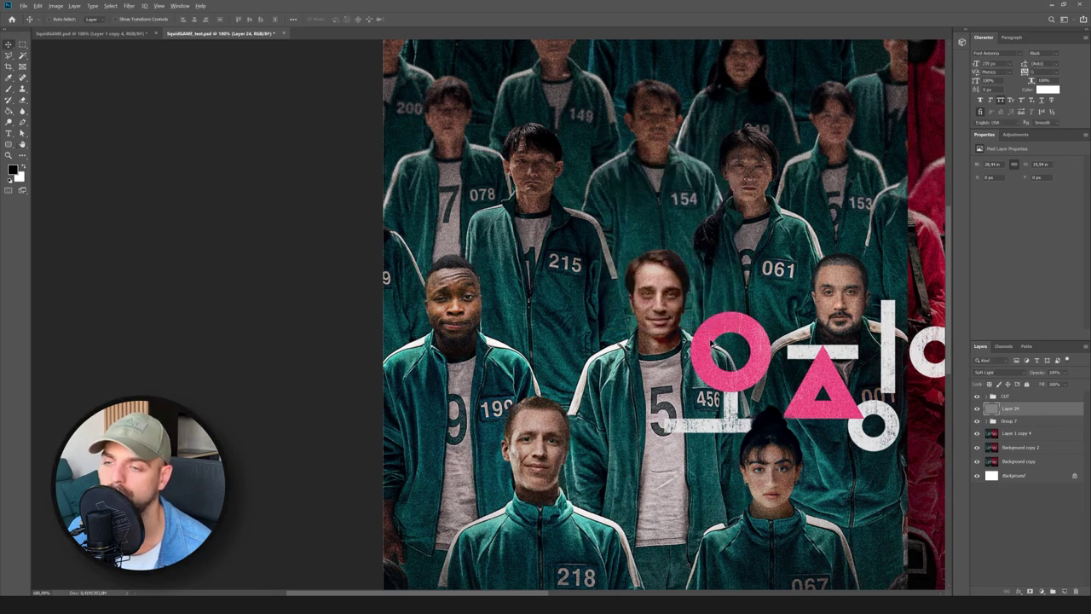
Clip the noise layer to the head group so the grain affects only the replaced heads.
scroll(701, 345, "down", 5)
scroll(231, 276, "up", 3)
scroll(181, 237, "up", 5)
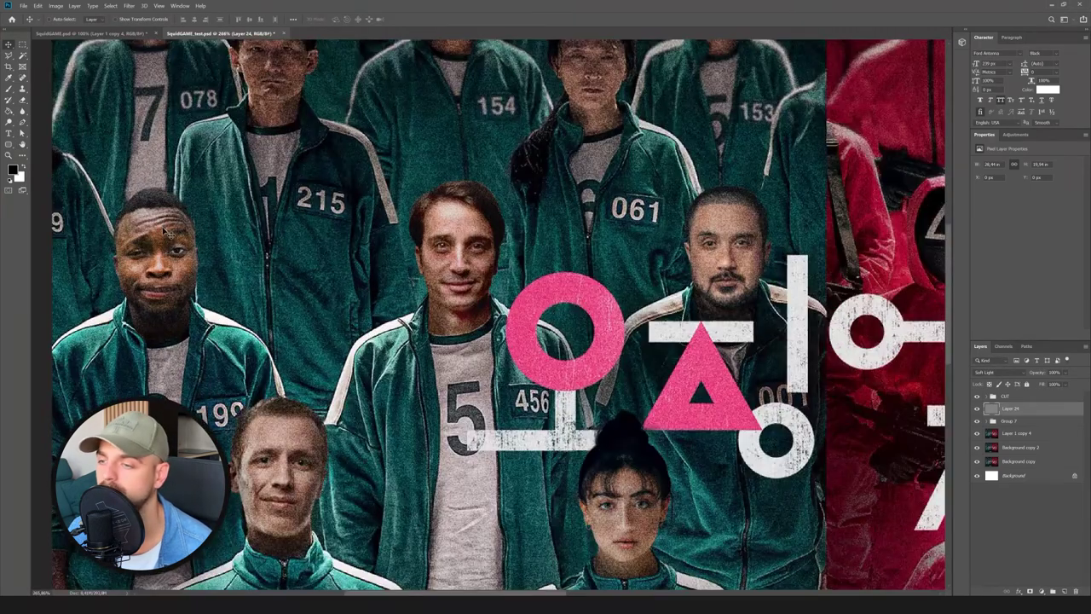
right_click(1048, 414)
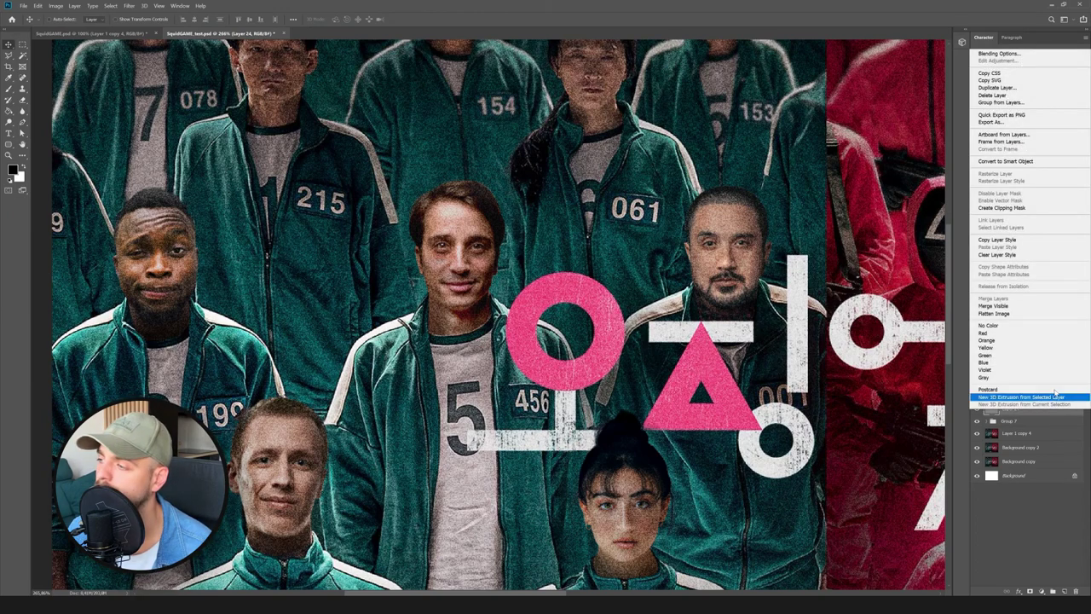
left_click(1031, 209)
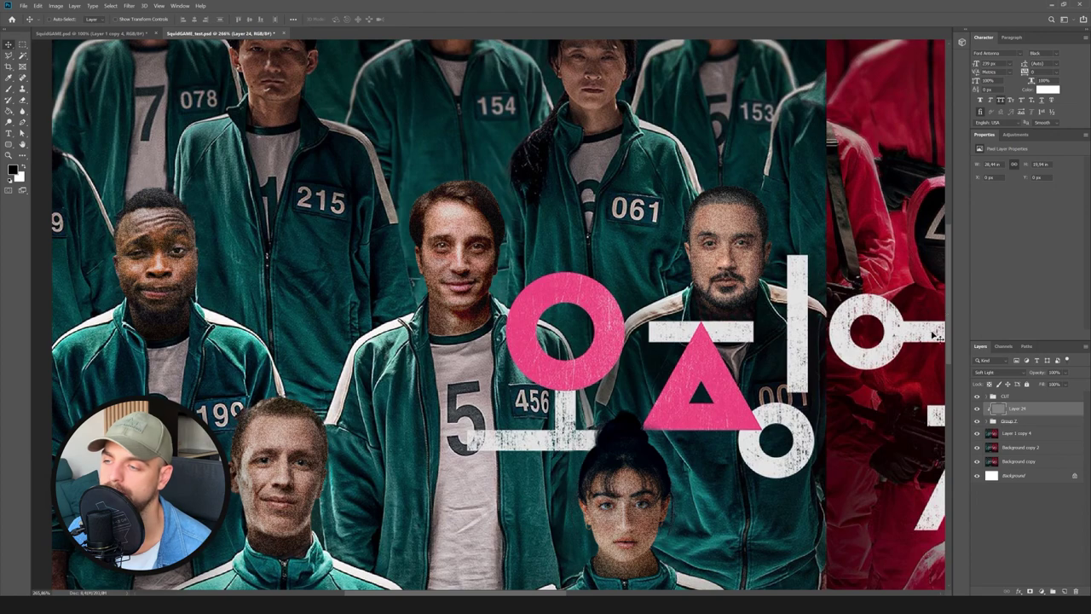
Reduce the noise layer's opacity to about 30% to match the head's grain to the surrounding jackets.
scroll(898, 347, "down", 5)
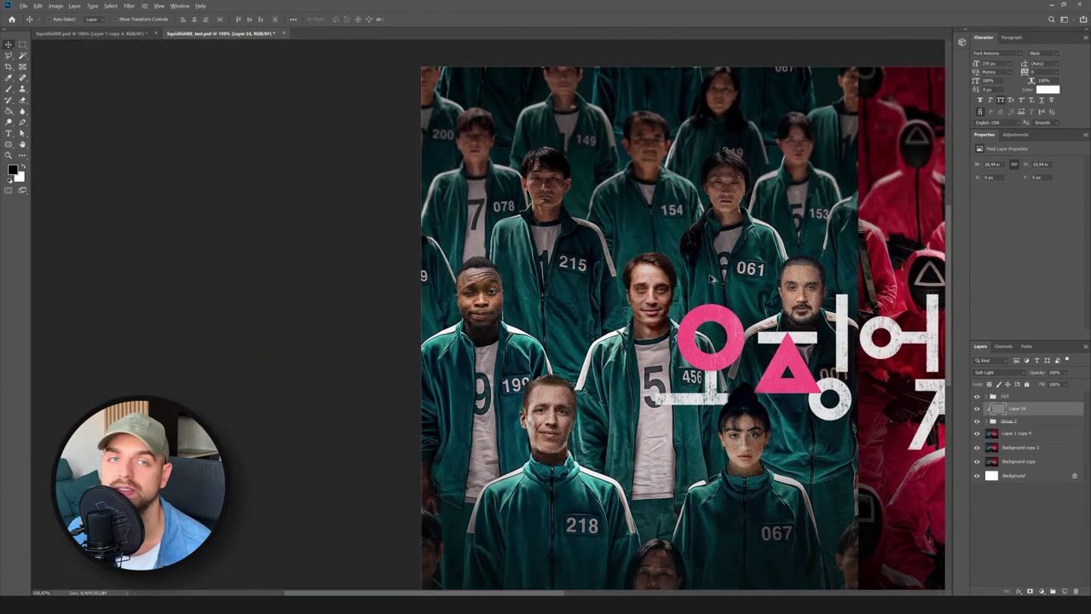
scroll(595, 284, "up", 8)
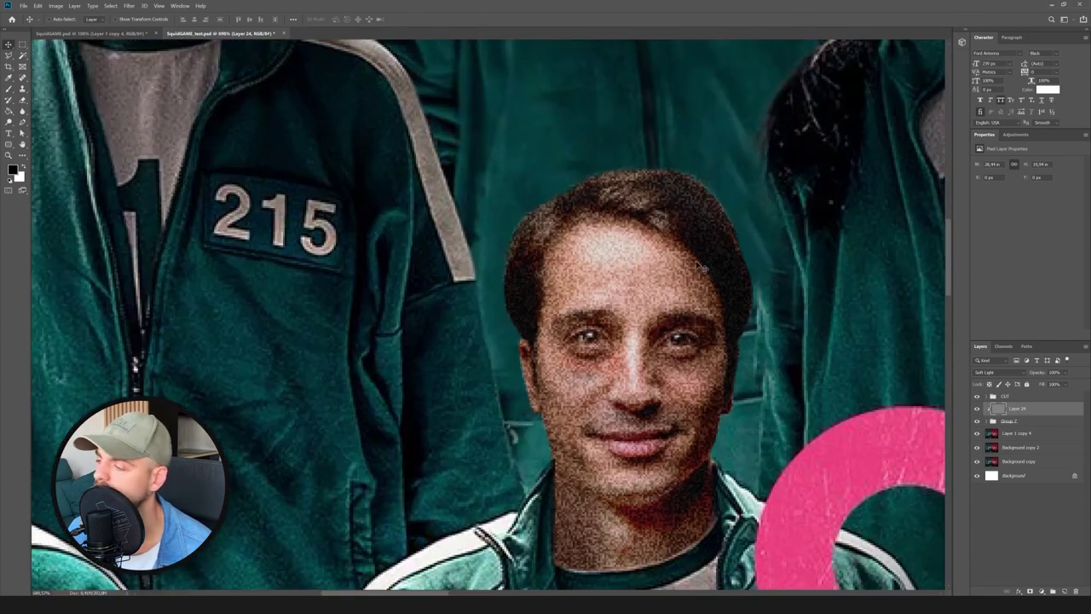
scroll(636, 250, "up", 2)
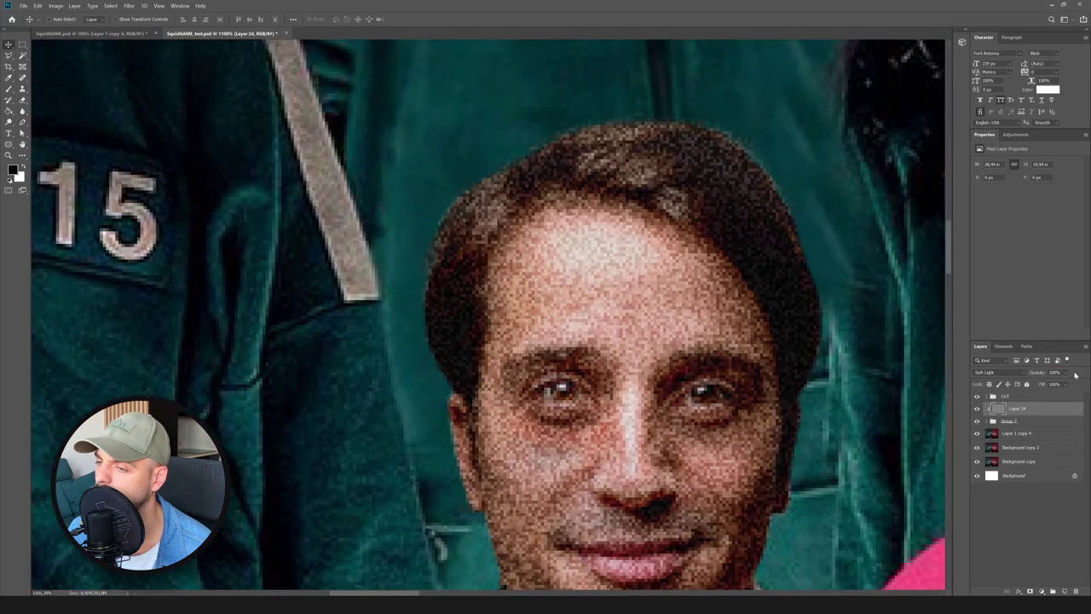
left_click(1062, 372)
left_click_drag(1057, 386, 1049, 384)
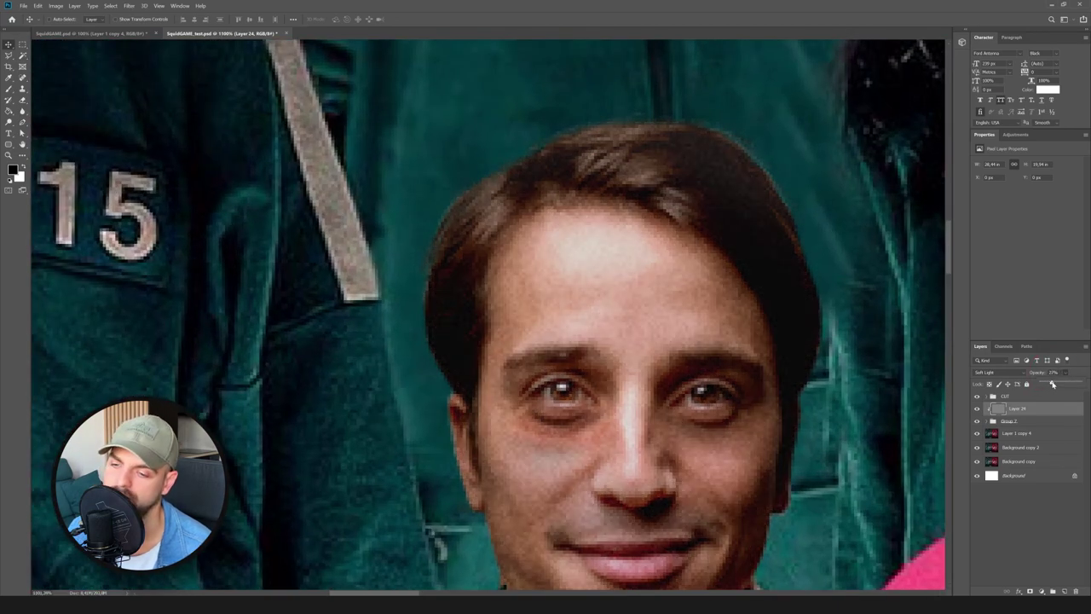
left_click_drag(1052, 384, 1053, 384)
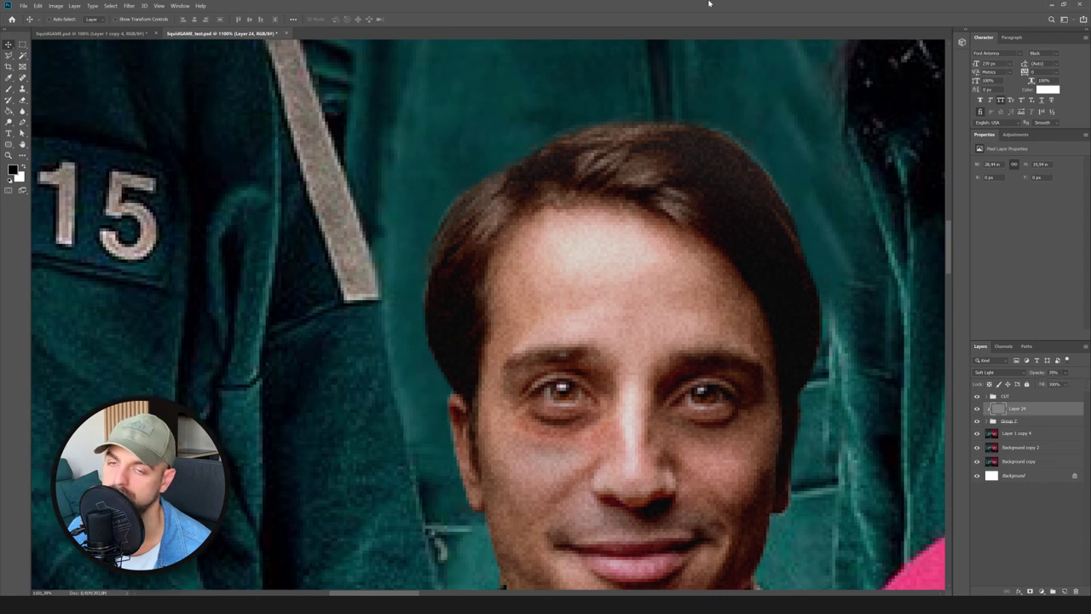
scroll(431, 327, "down", 2)
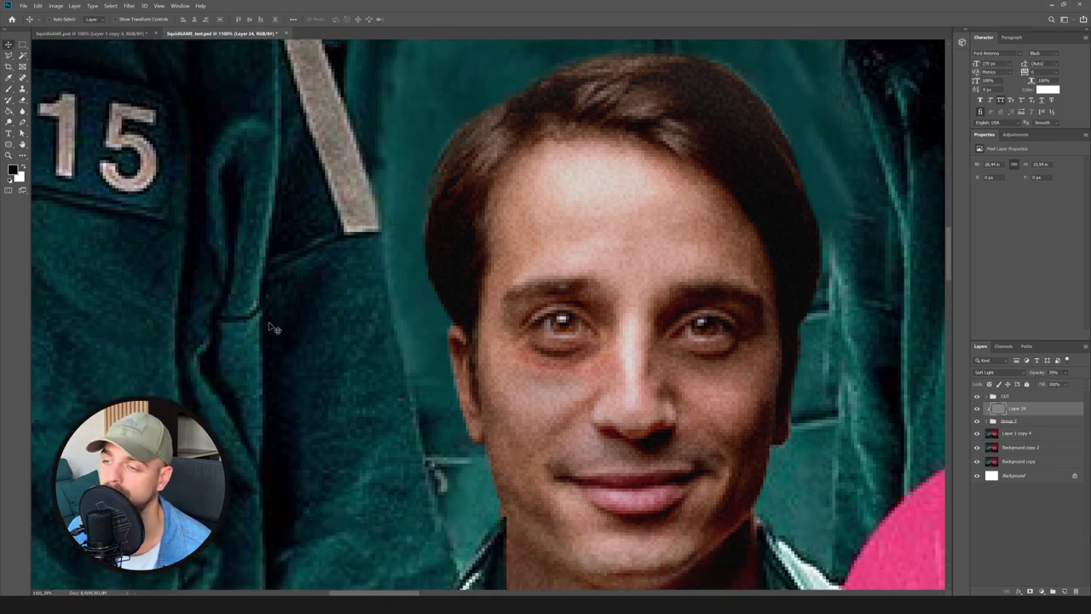